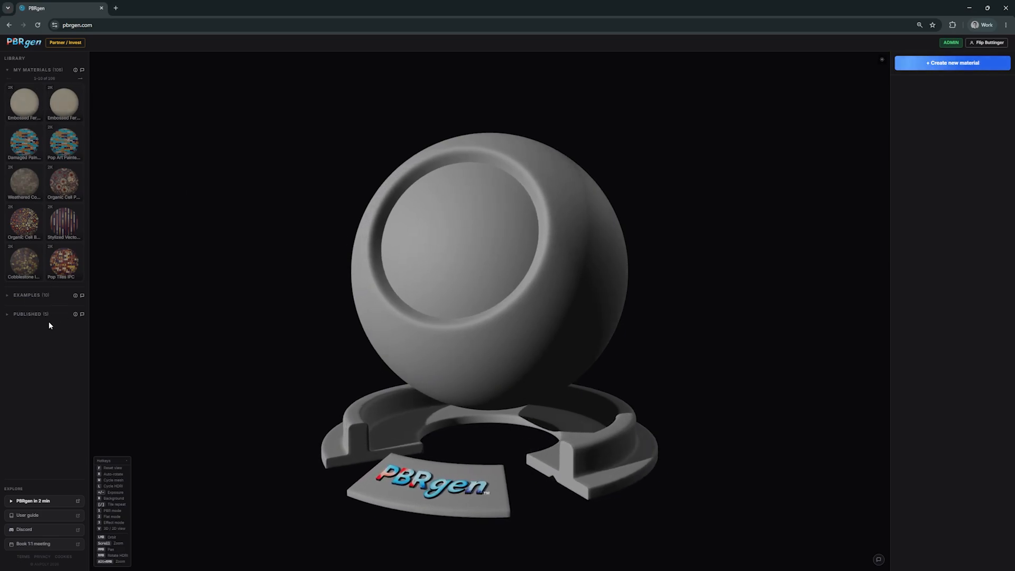
# Look through the Examples and My Materials sections of the library and view the preview model from another angle
pyautogui.click(45, 295)
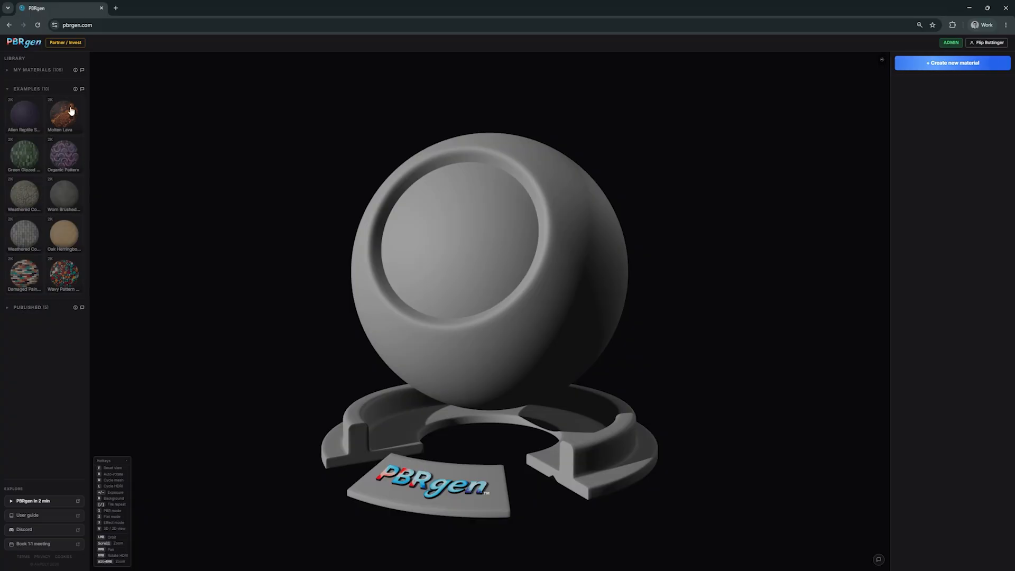
pyautogui.click(38, 70)
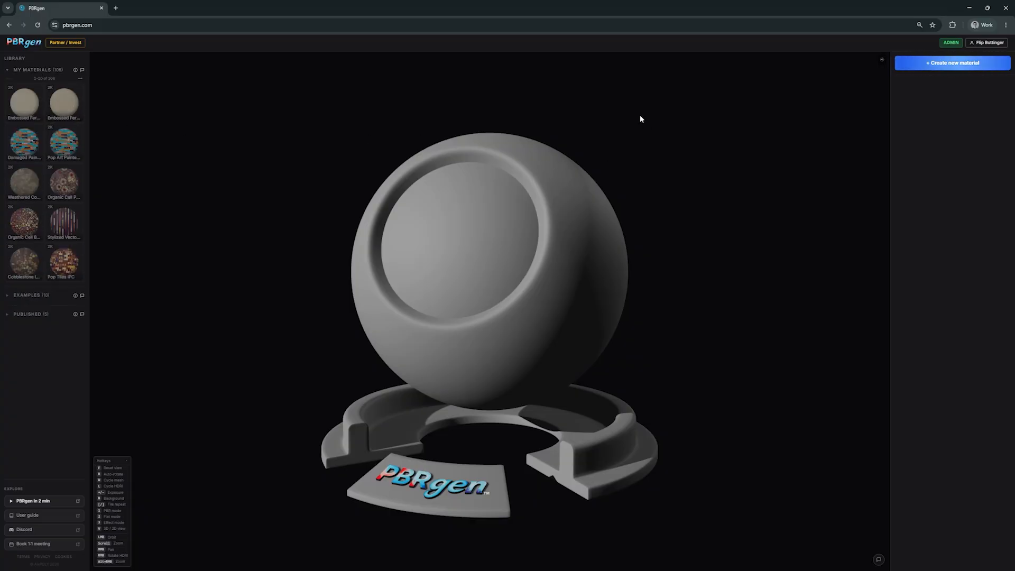
pyautogui.moveTo(410, 151)
pyautogui.mouseDown()
pyautogui.moveTo(374, 154)
pyautogui.moveTo(430, 151)
pyautogui.moveTo(416, 145)
pyautogui.mouseUp()
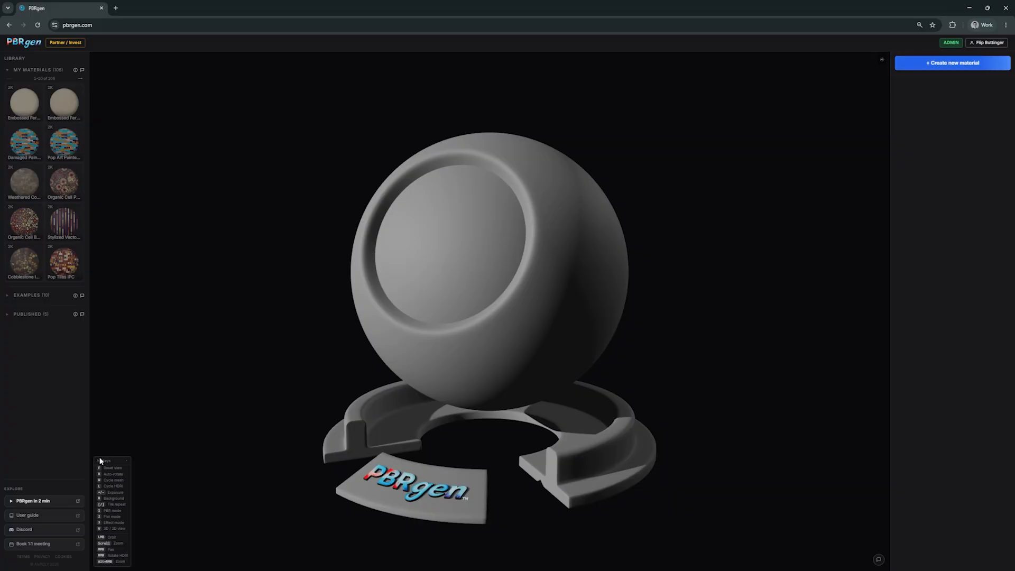
pyautogui.moveTo(560, 309); pyautogui.dragTo(528, 306)
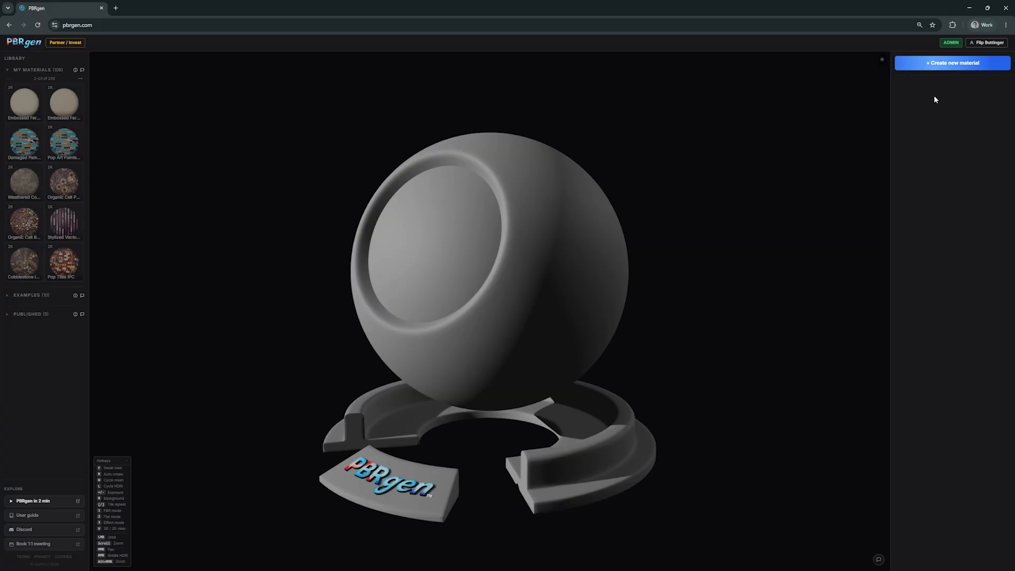
# Create a new material and choose to generate its start texture with AI
pyautogui.click(952, 65)
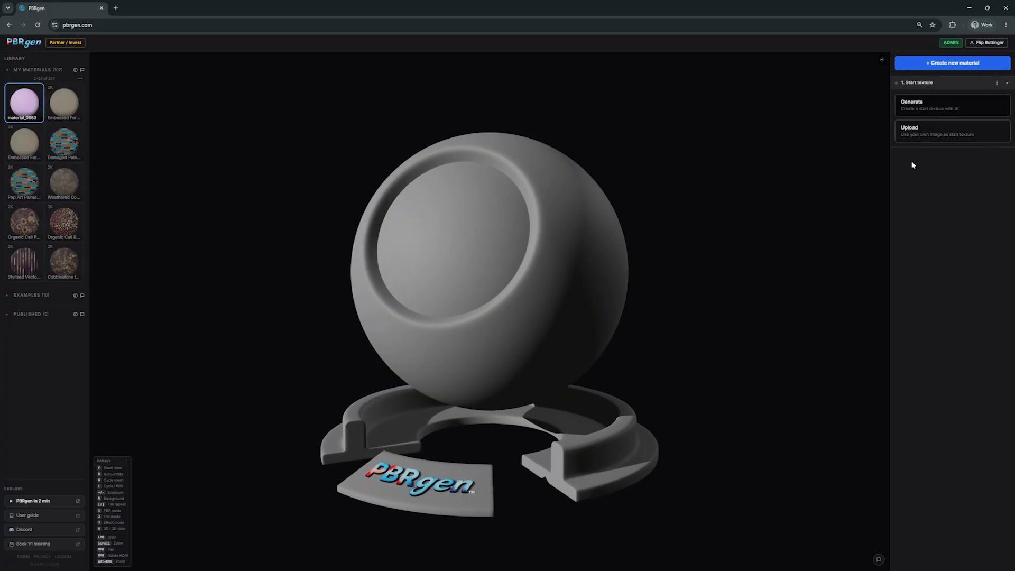
pyautogui.click(943, 107)
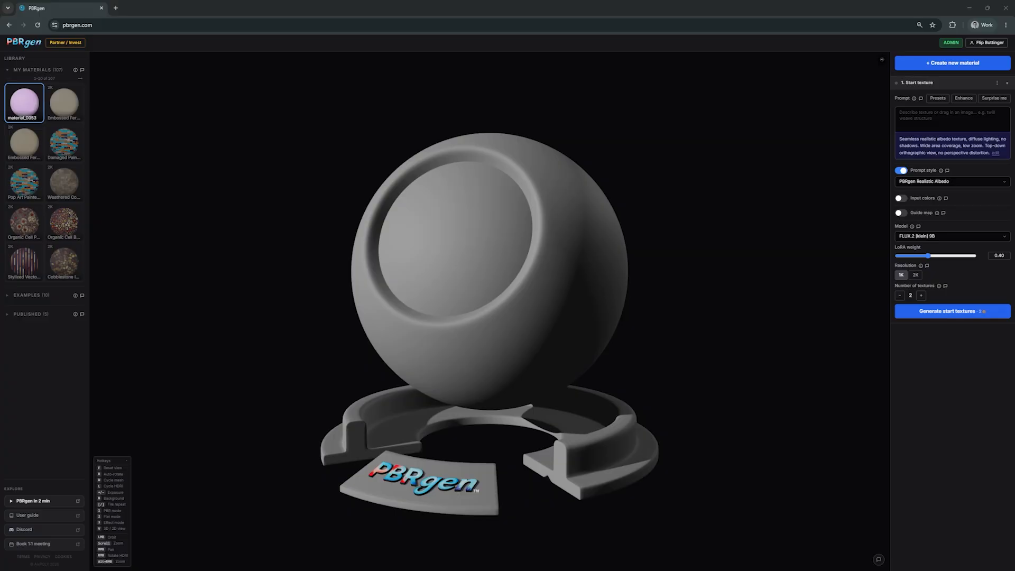
# Derive a texture prompt from the street_tiles.jpg photo in the example_photos folder
pyautogui.hotkey('alt', 'Tab')
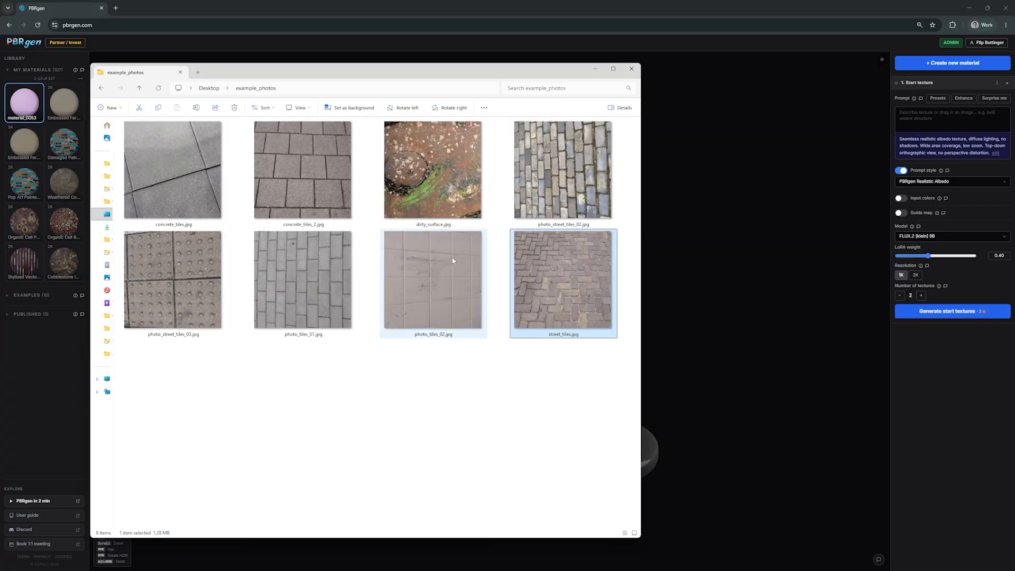
pyautogui.moveTo(547, 284); pyautogui.dragTo(898, 138)
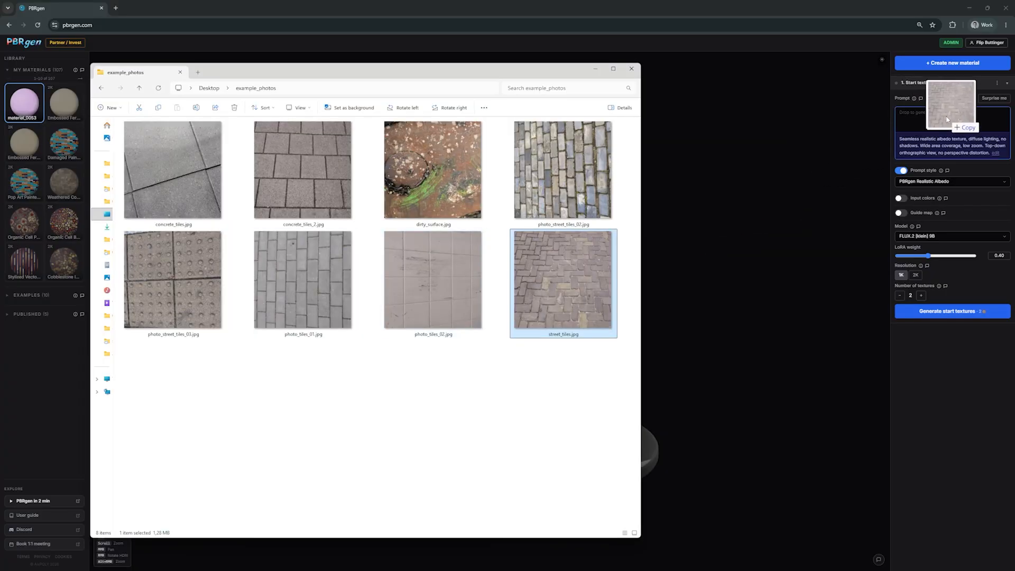
pyautogui.click(762, 246)
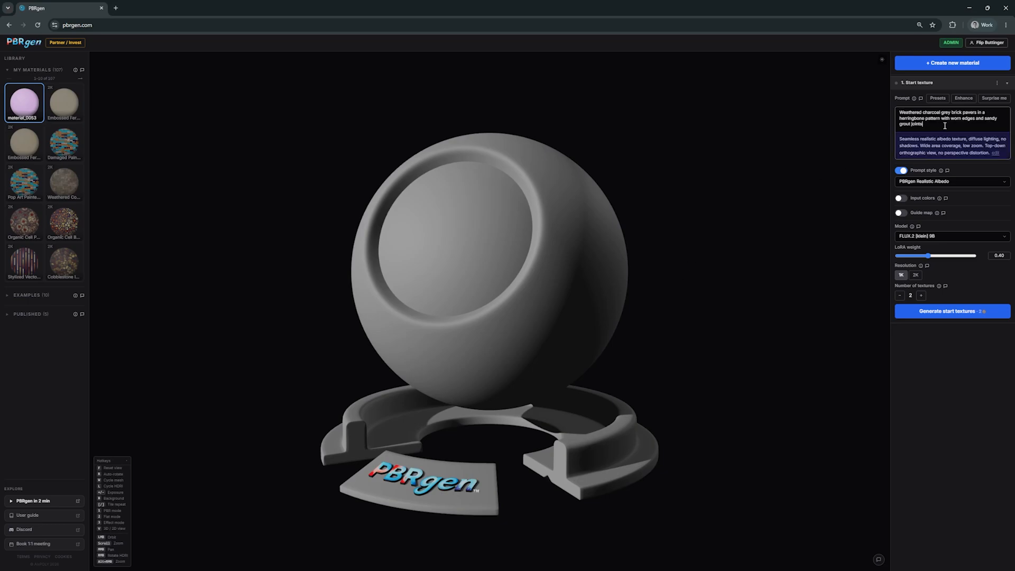
# Replace the prompt with a random surprise suggestion and enhance it into a more detailed description
pyautogui.click(994, 100)
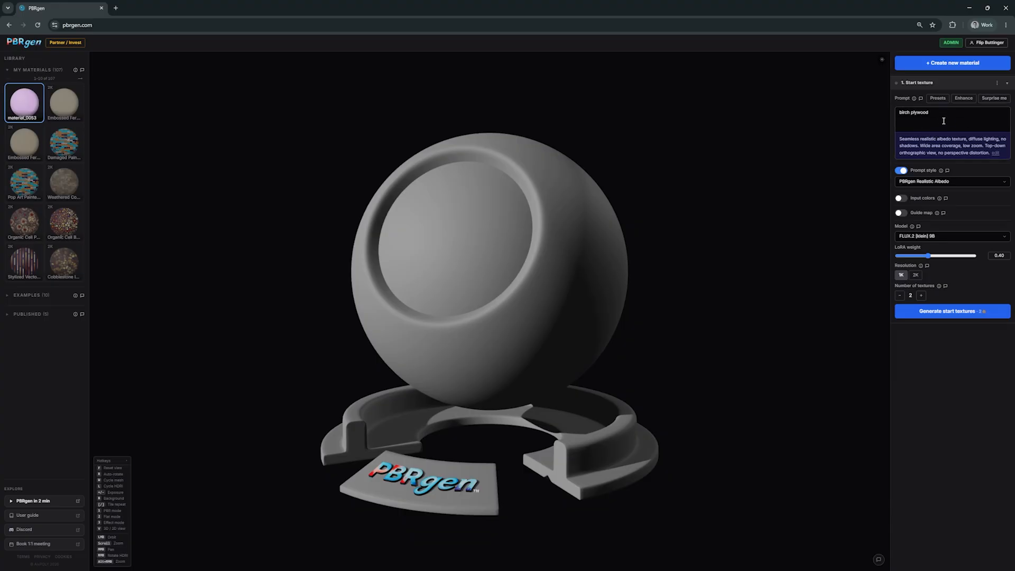
pyautogui.click(963, 100)
# Load the realistic painted brick preset as the prompt and extend it to "damaged painted brick"
pyautogui.click(935, 102)
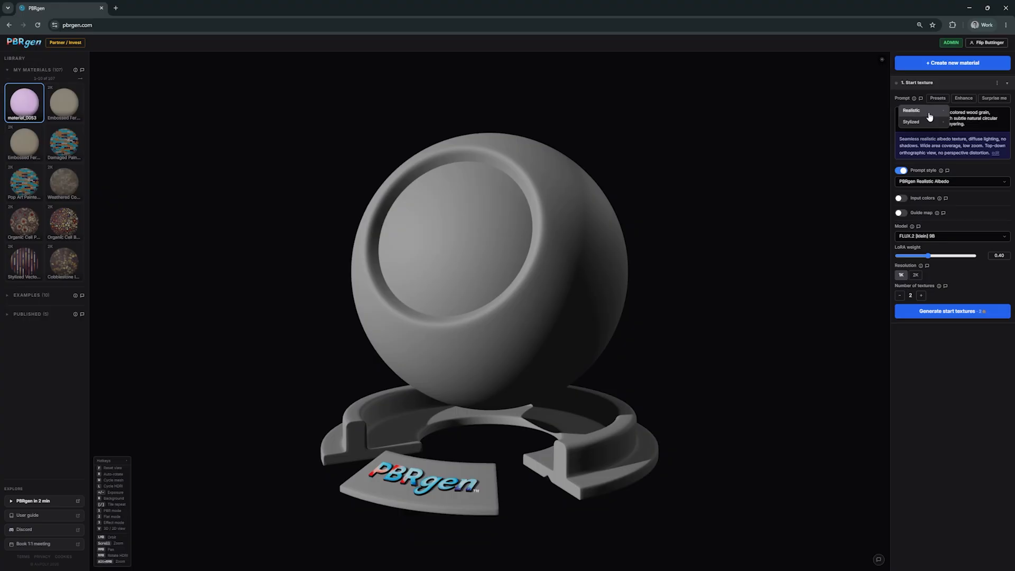
pyautogui.moveTo(930, 116)
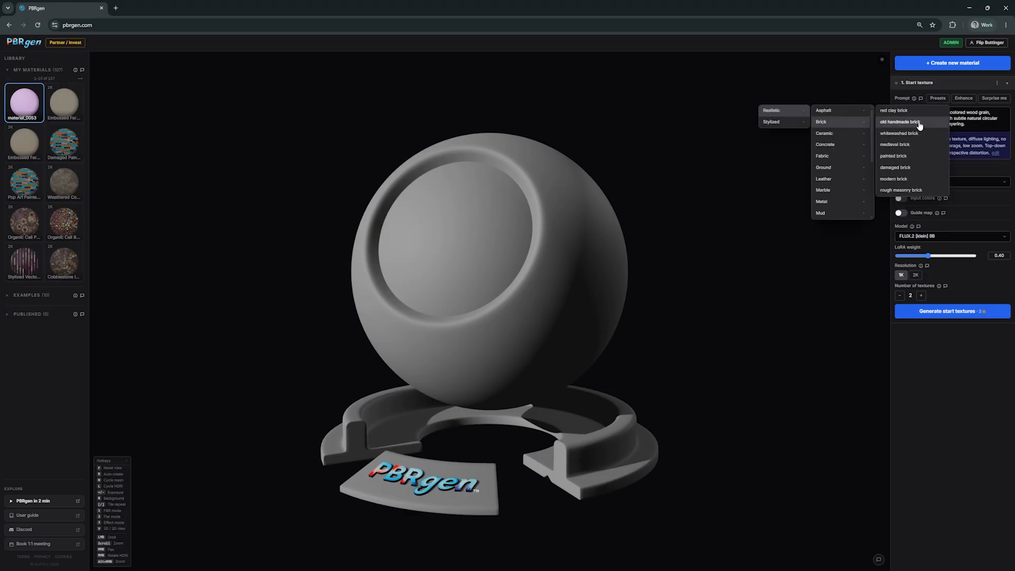
pyautogui.click(909, 155)
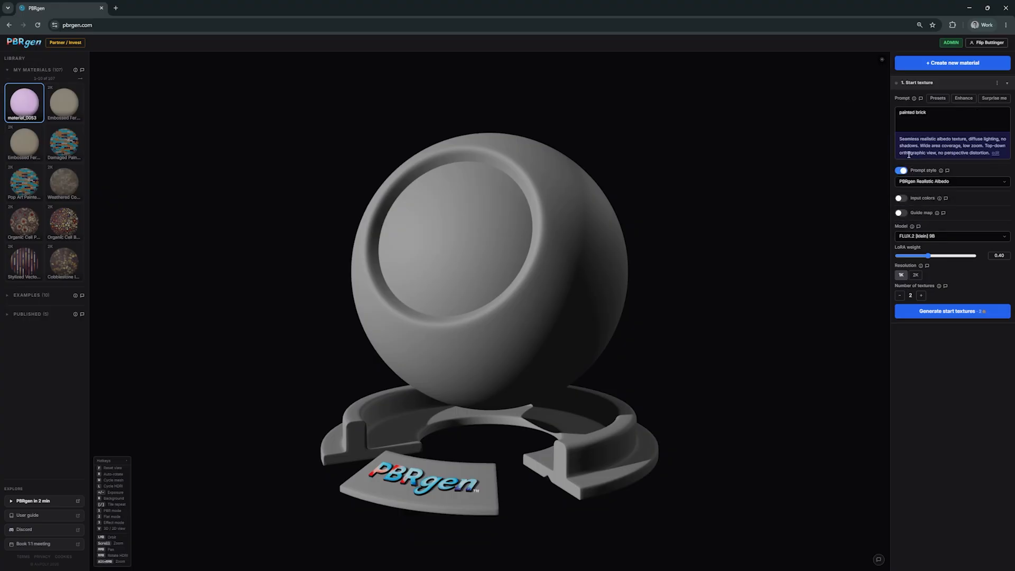
pyautogui.click(906, 117)
pyautogui.write('damaged')
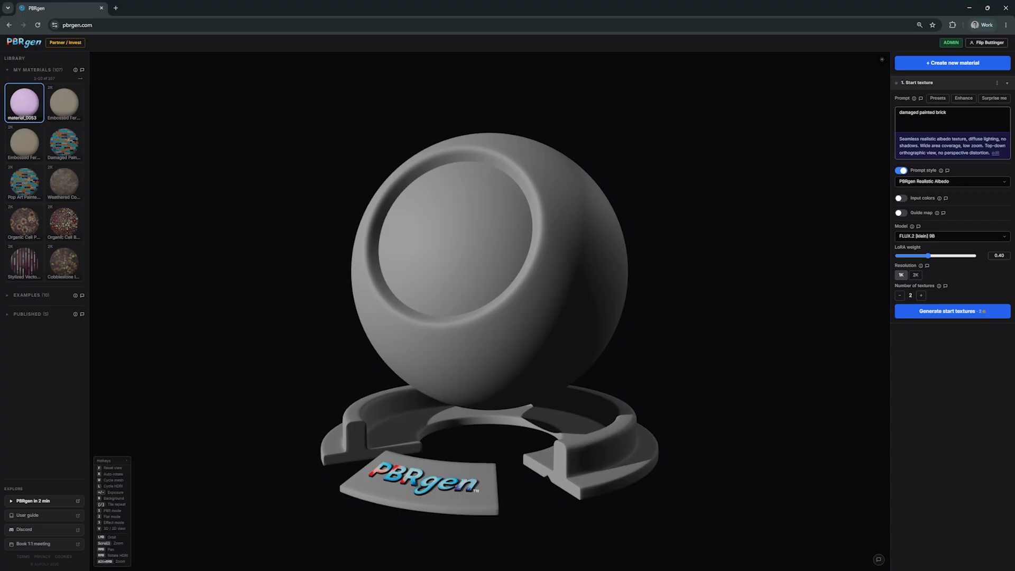
# Generate two 1K start textures from the prompt and preview the first one on the 3D model
pyautogui.click(934, 312)
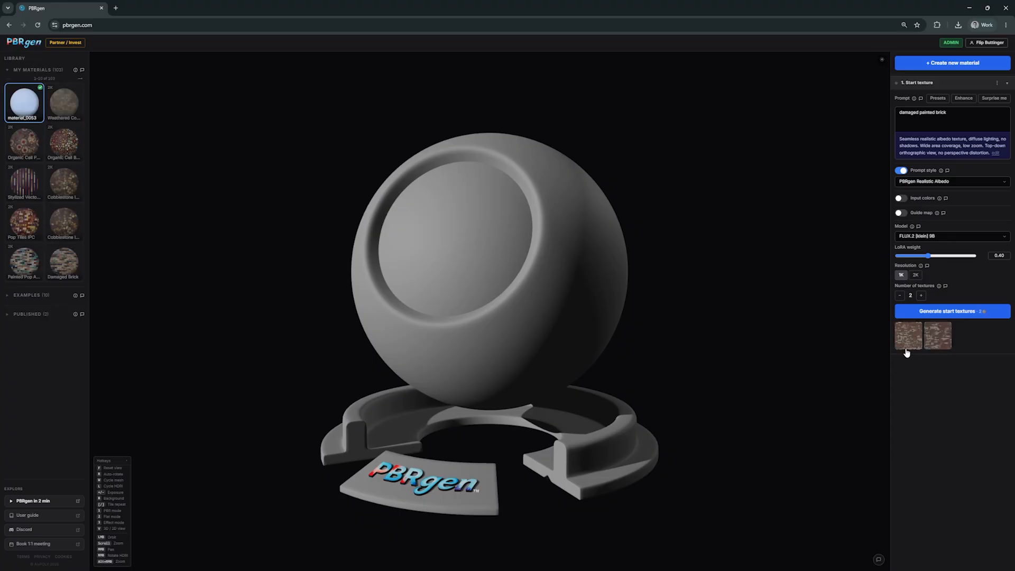
pyautogui.click(906, 346)
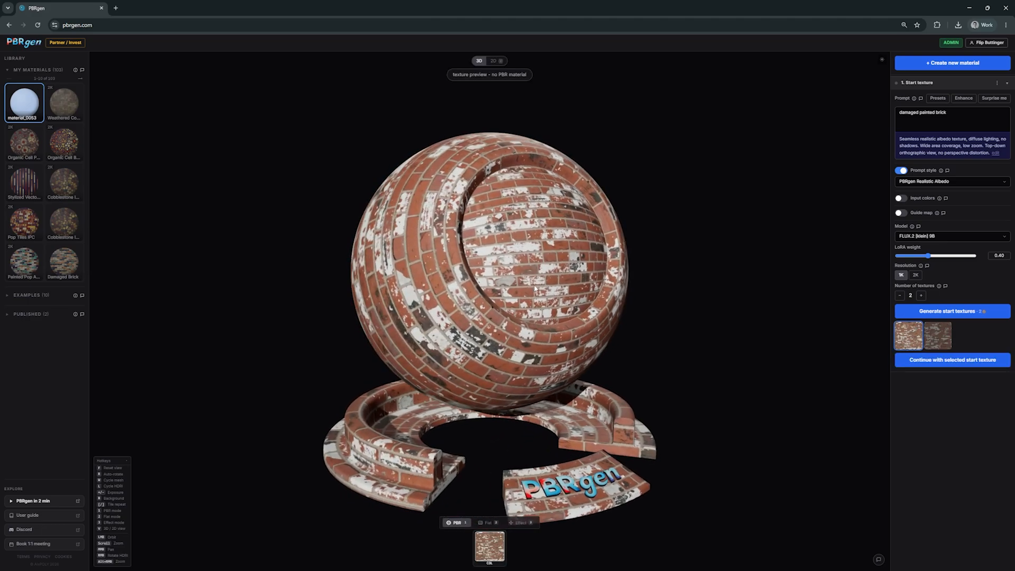
pyautogui.scroll(5, 534, 259)
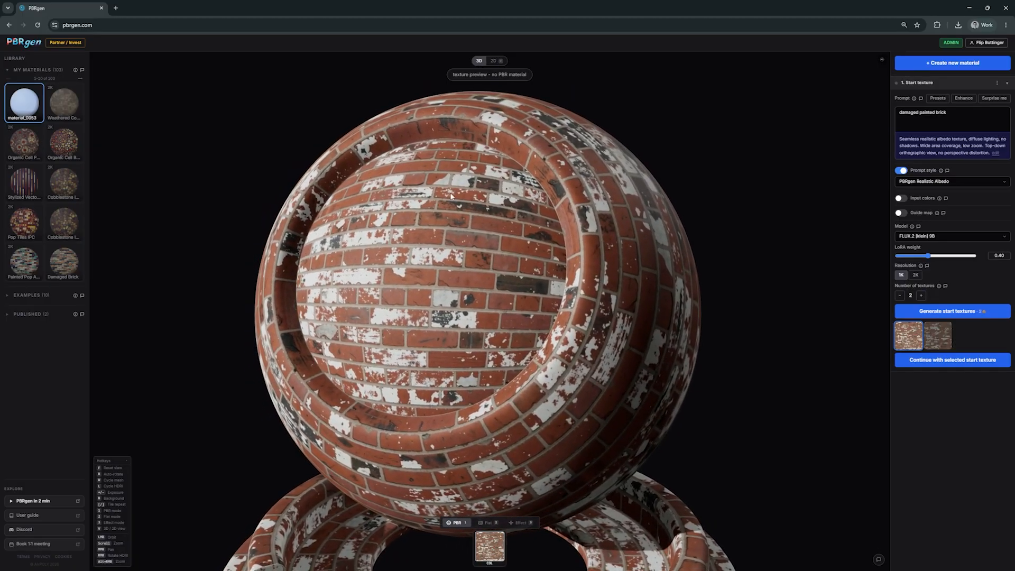
# Show the selected brick texture in 2D and inspect its details and edges up close
pyautogui.press('v')
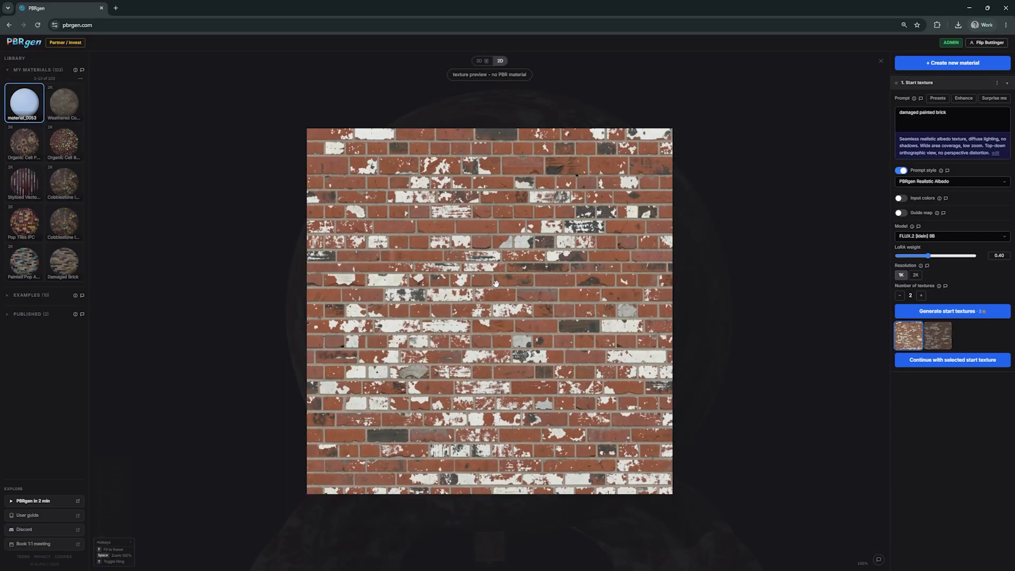
pyautogui.moveTo(482, 283)
pyautogui.mouseDown()
pyautogui.moveTo(495, 303)
pyautogui.moveTo(486, 296)
pyautogui.mouseUp()
pyautogui.scroll(10, 372, 317)
pyautogui.scroll(-7, 372, 317)
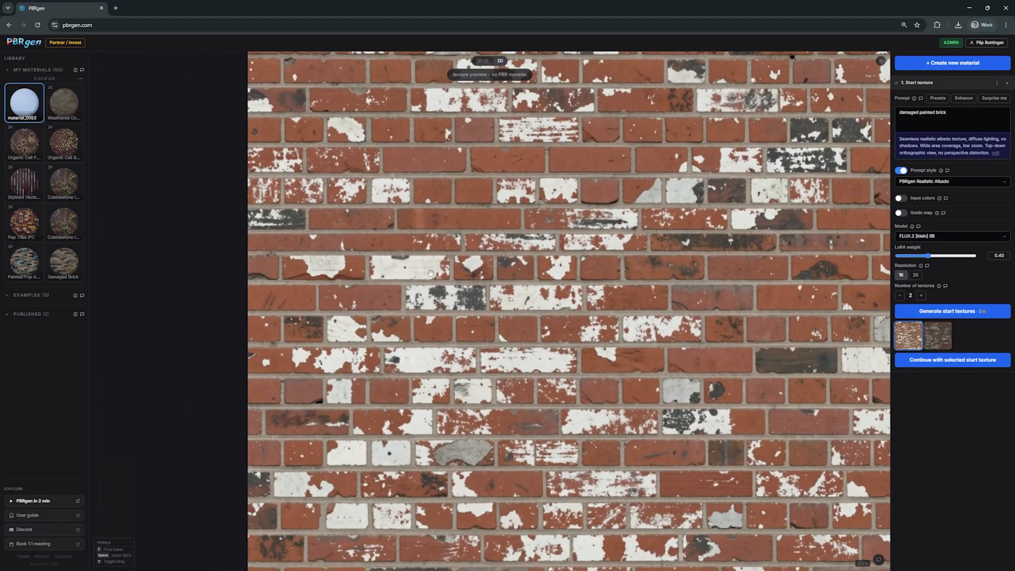
pyautogui.moveTo(419, 211); pyautogui.dragTo(463, 243)
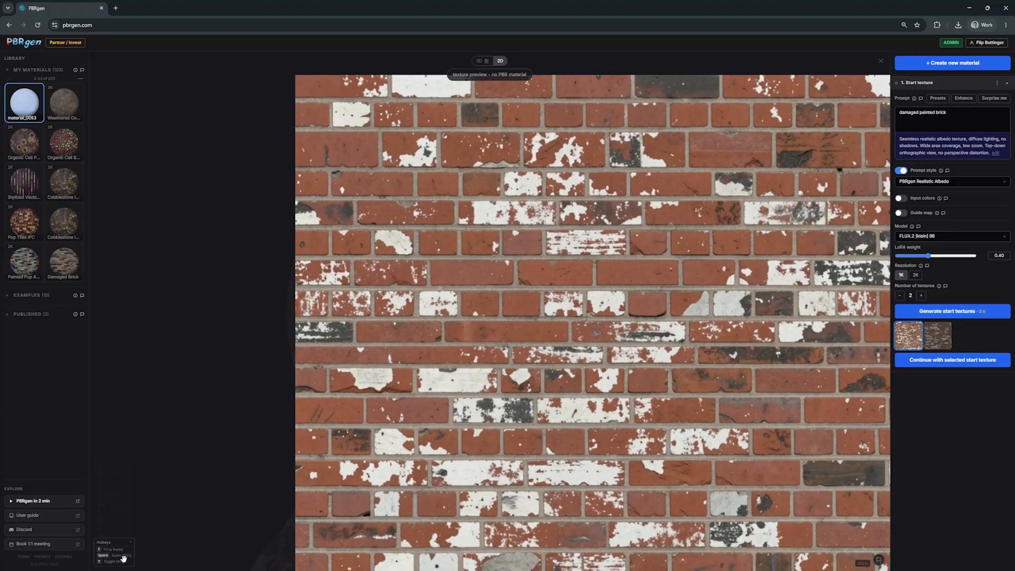
pyautogui.moveTo(439, 196); pyautogui.dragTo(451, 270)
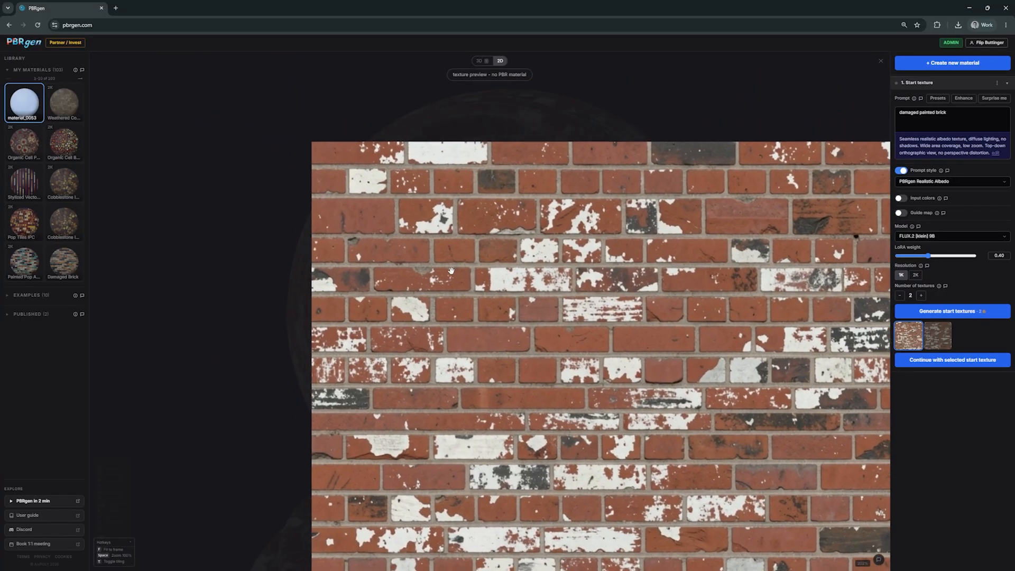
# Turn on tiling in the 2D view and examine the seams between the repeated brick textures
pyautogui.press('t')
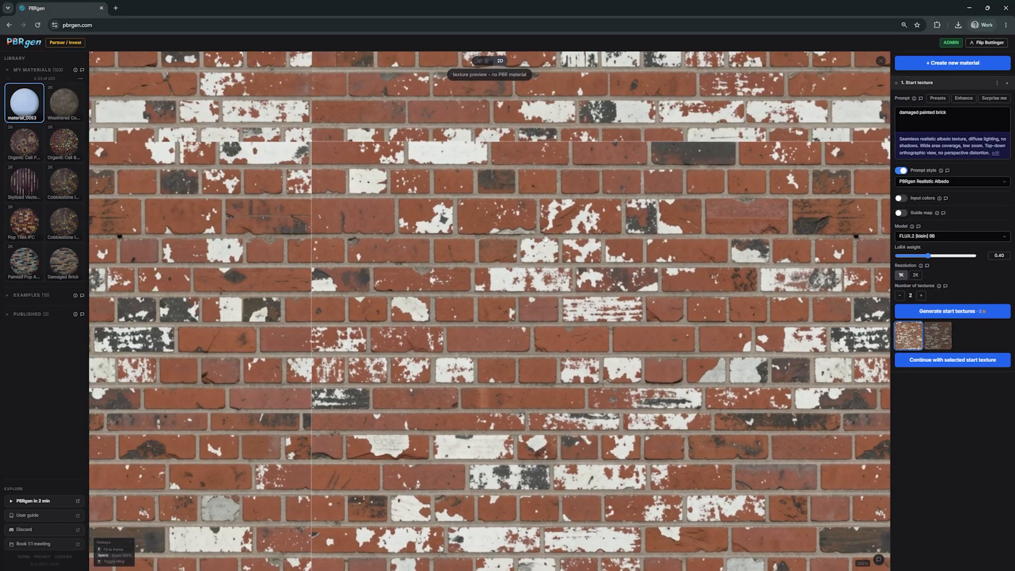
pyautogui.scroll(-5, 545, 238)
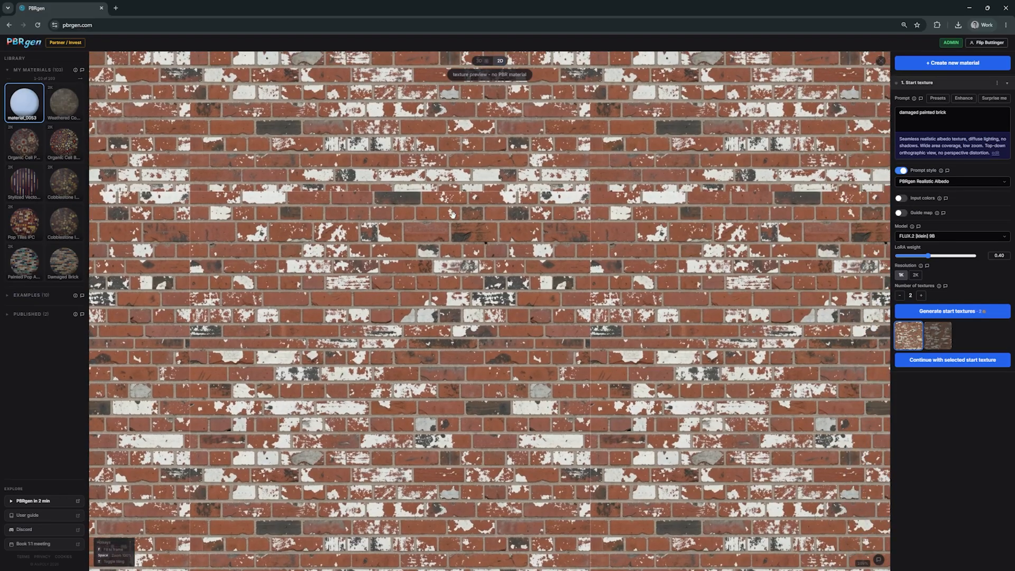
pyautogui.moveTo(422, 276); pyautogui.dragTo(503, 188)
pyautogui.moveTo(447, 314); pyautogui.dragTo(461, 261)
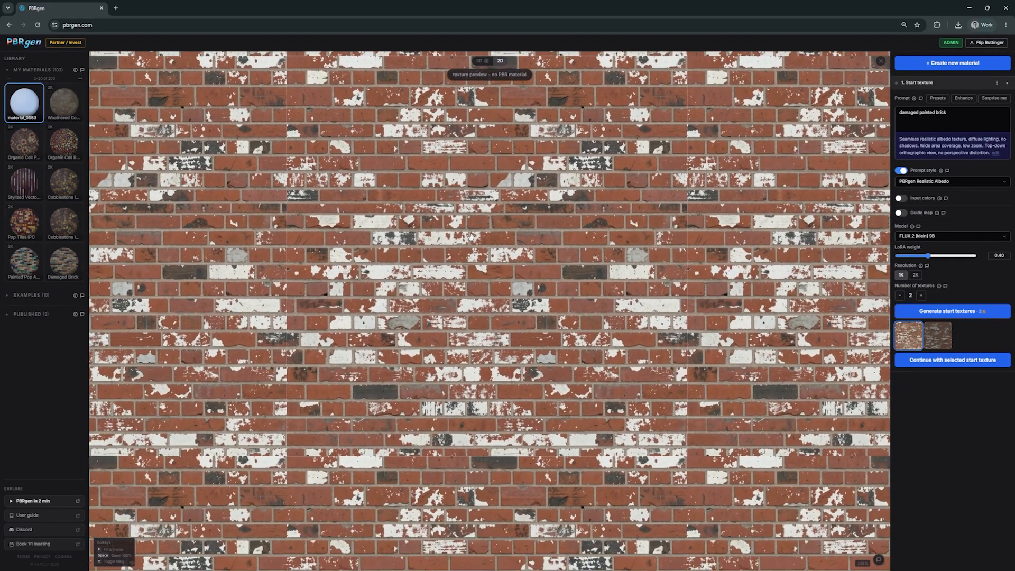
pyautogui.scroll(5, 470, 236)
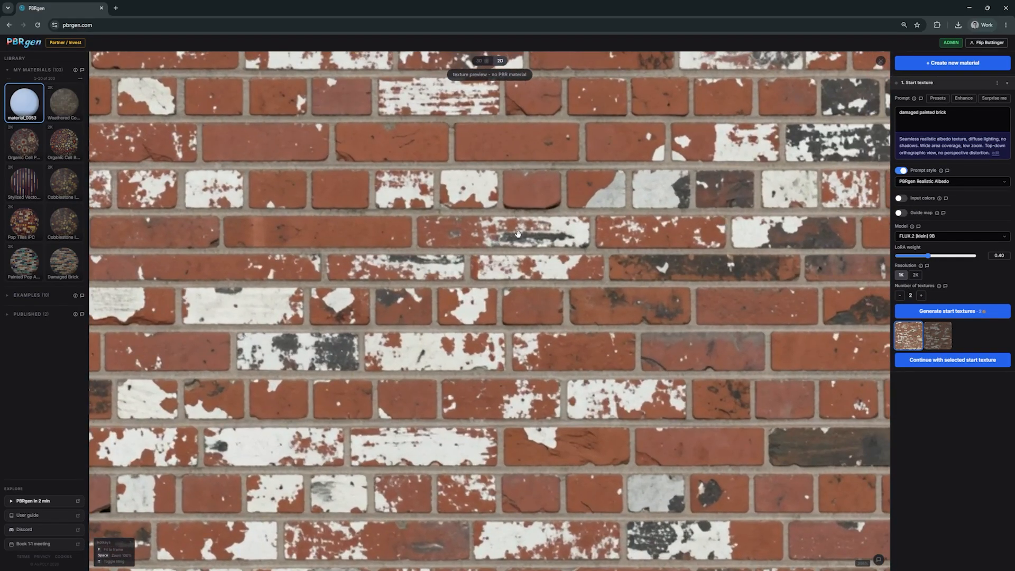
pyautogui.scroll(-2, 554, 207)
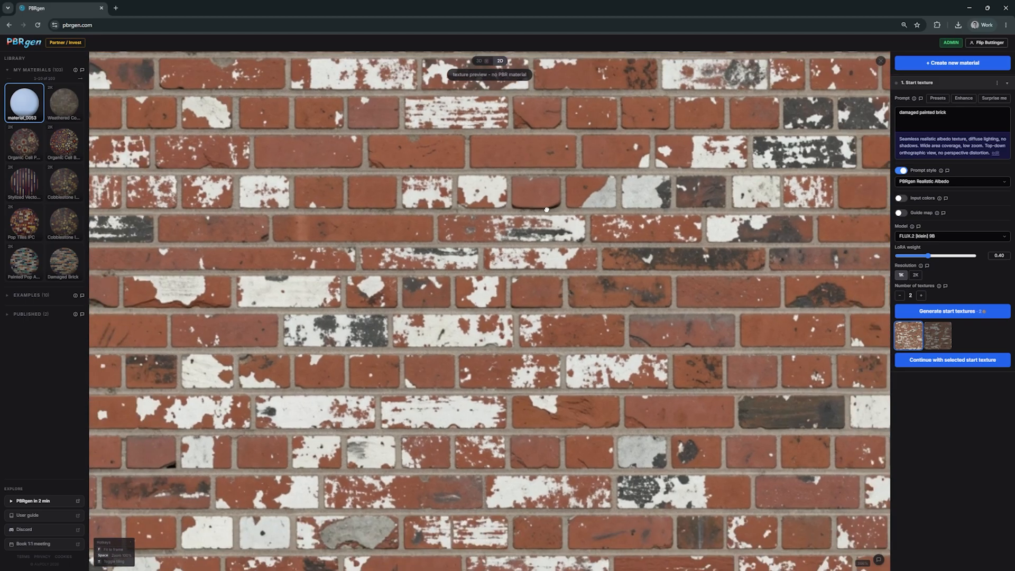
pyautogui.scroll(1, 546, 211)
pyautogui.scroll(-4, 546, 211)
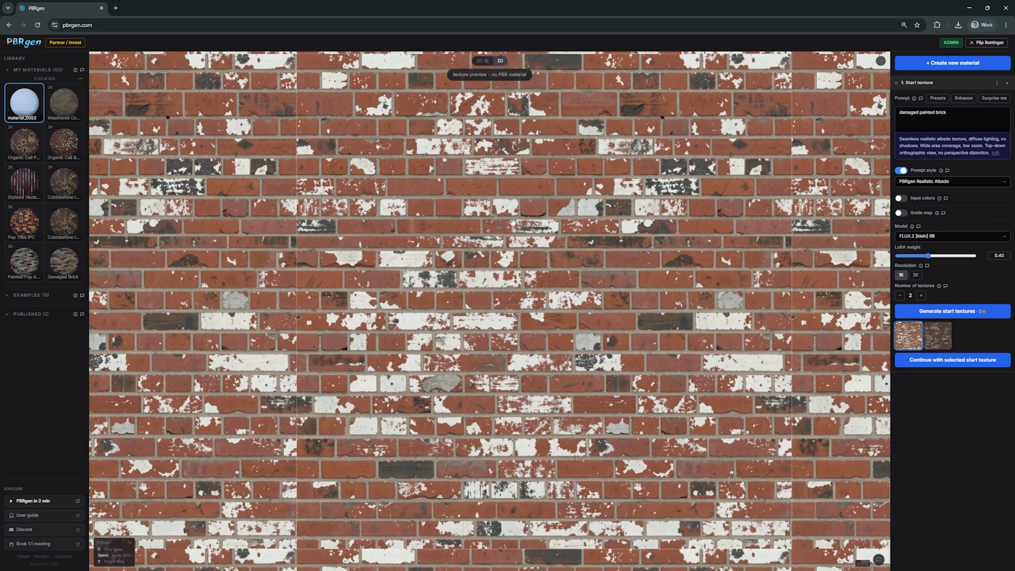
pyautogui.moveTo(536, 213); pyautogui.dragTo(505, 255)
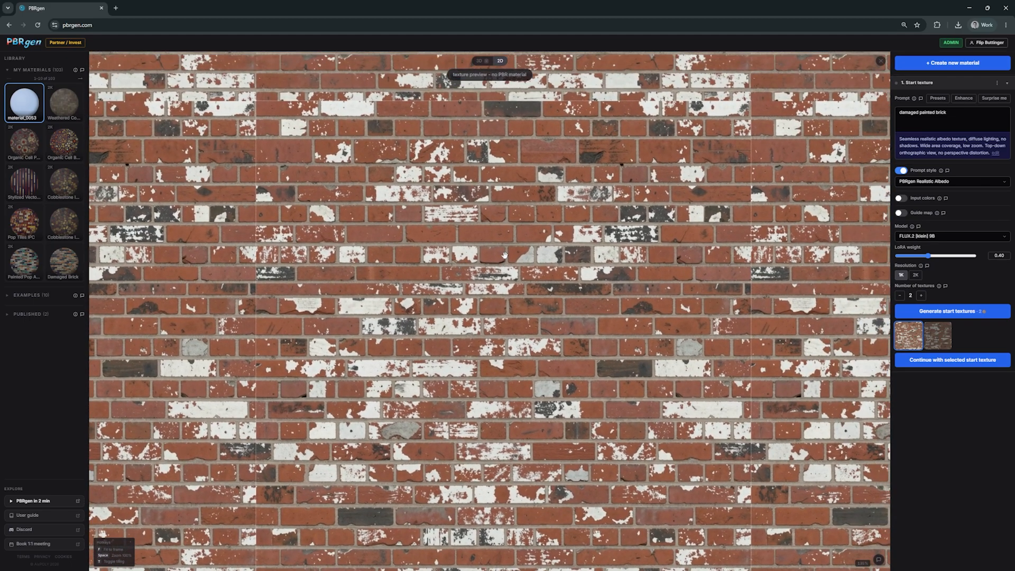
pyautogui.scroll(2, 489, 249)
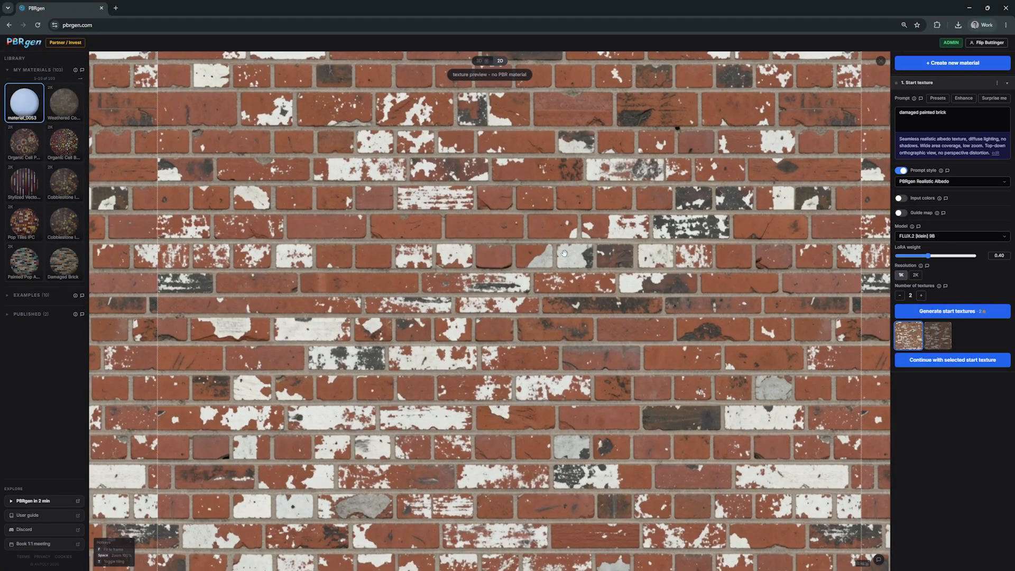
pyautogui.scroll(-3, 580, 303)
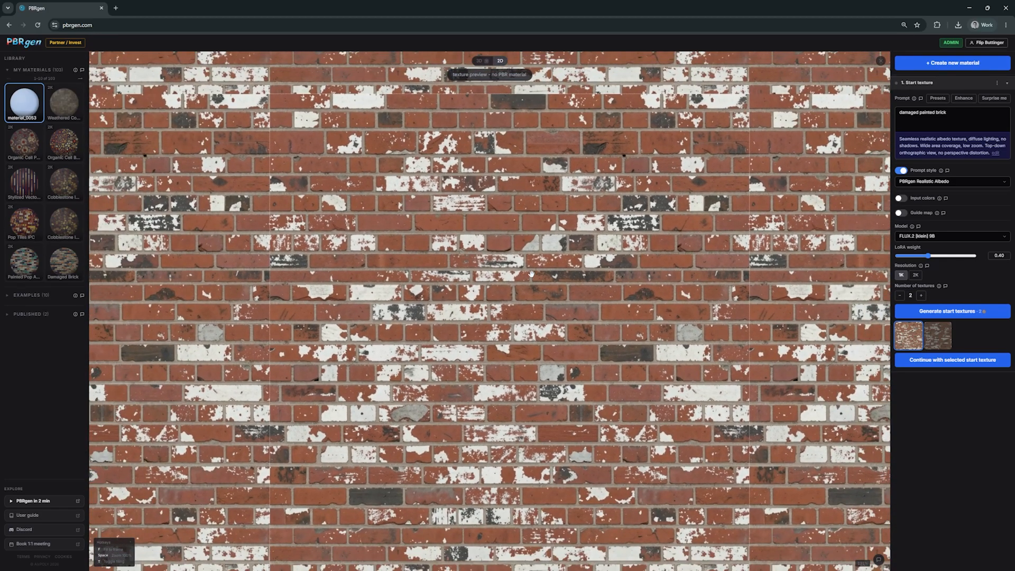
pyautogui.moveTo(531, 274); pyautogui.dragTo(551, 322)
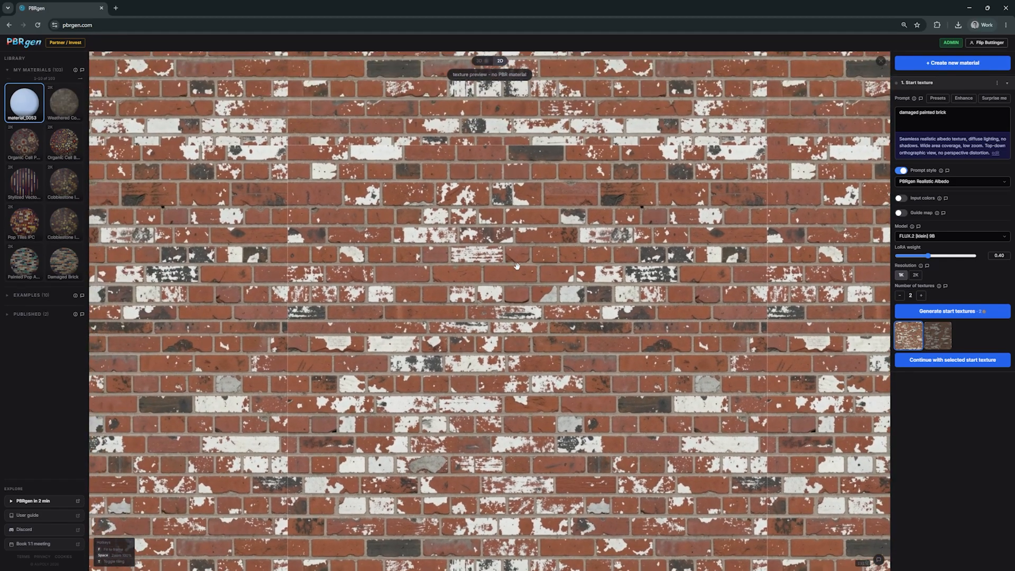
pyautogui.scroll(2, 517, 265)
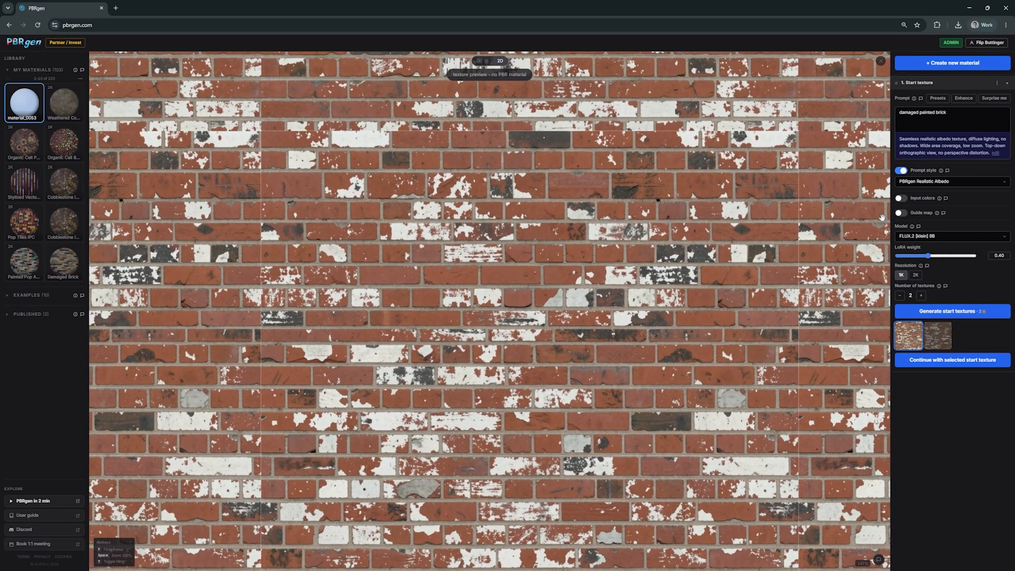
# Turn on the guide map, browse the preset guide maps and choose the straight Bricks 6×16 pattern
pyautogui.click(900, 213)
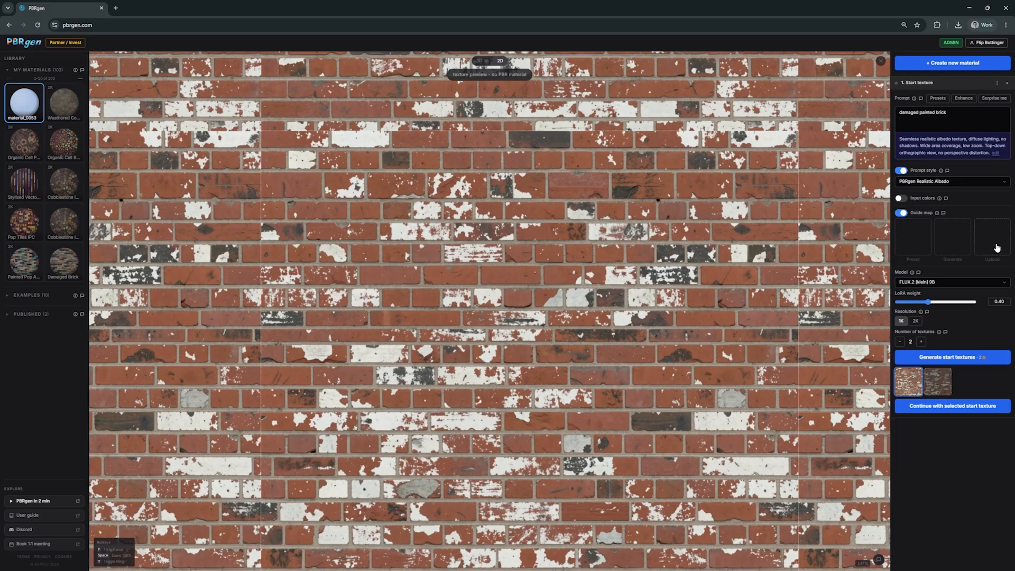
pyautogui.click(909, 240)
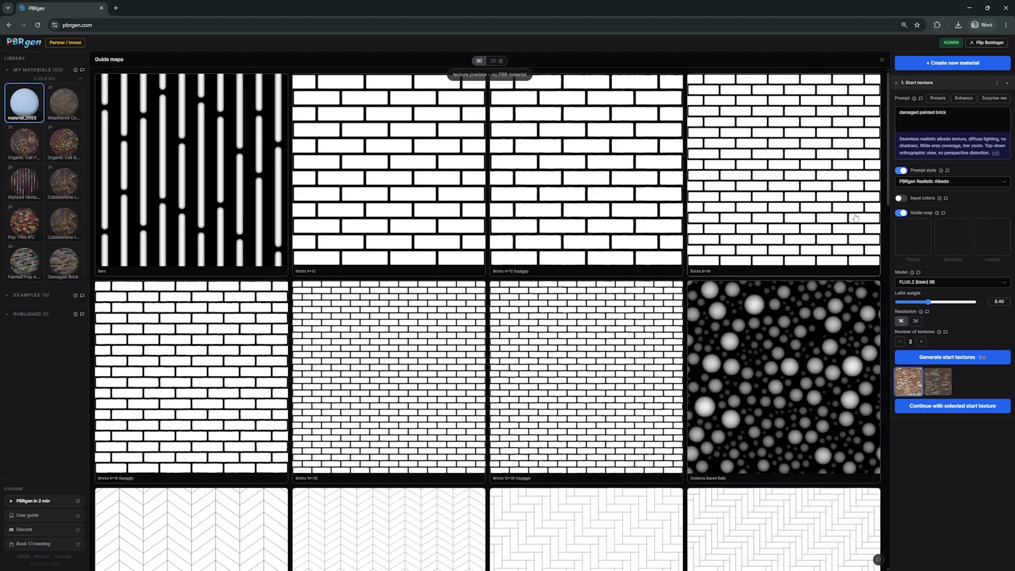
pyautogui.scroll(-10, 874, 298)
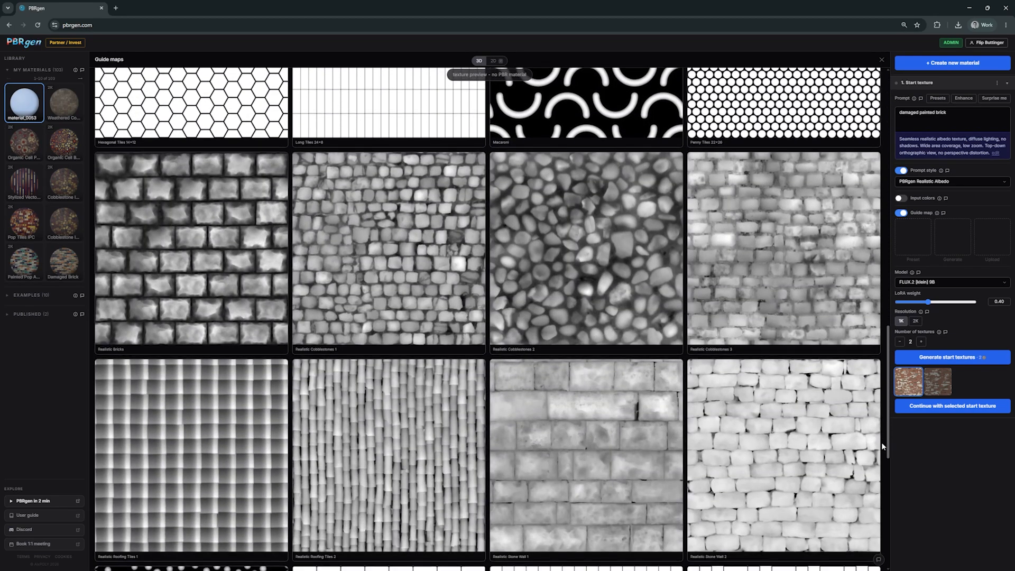
pyautogui.scroll(-7, 879, 439)
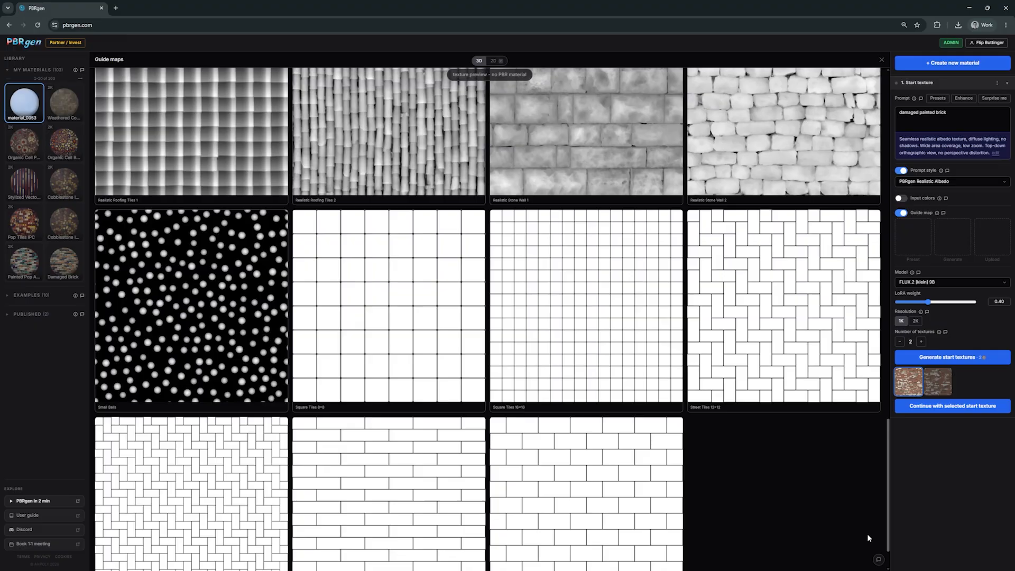
pyautogui.moveTo(867, 535); pyautogui.dragTo(847, 177)
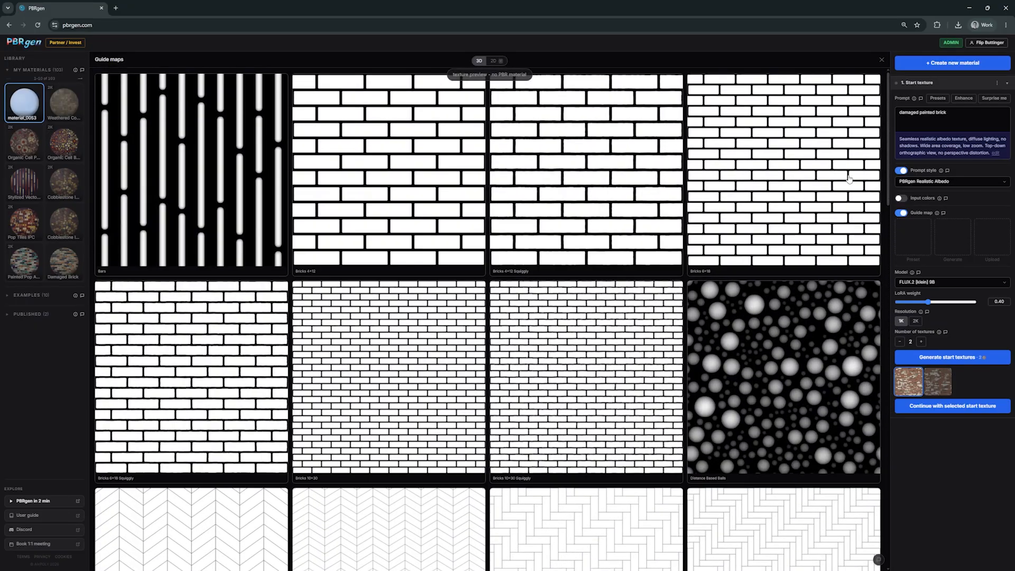
pyautogui.click(777, 200)
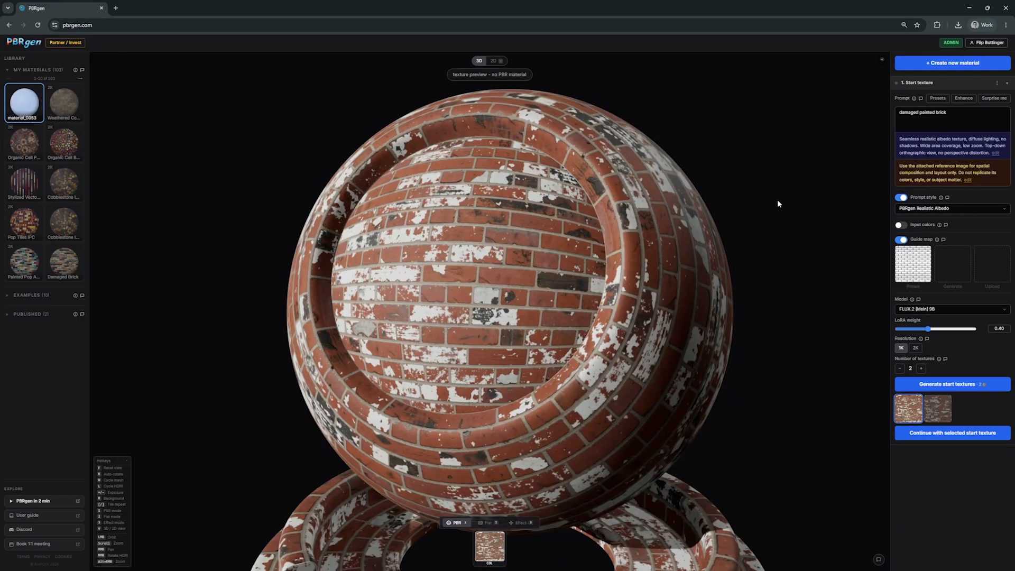
# Generate a brick guide map with 5 columns, 20 rows and an 8 px gap, and use it in place of the preset
pyautogui.click(951, 268)
pyautogui.moveTo(607, 104)
pyautogui.mouseDown()
pyautogui.moveTo(620, 104)
pyautogui.moveTo(600, 87)
pyautogui.mouseUp()
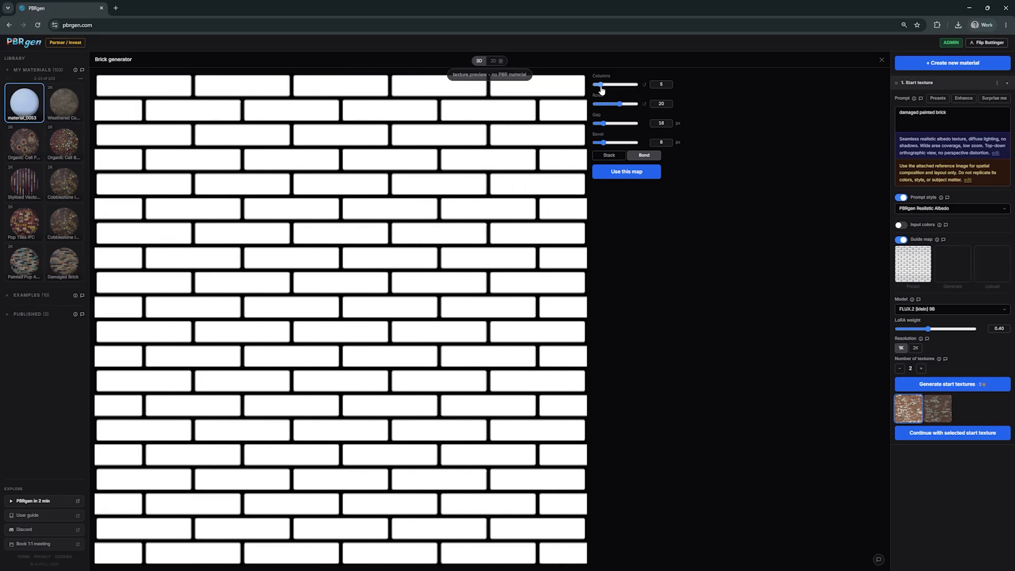
pyautogui.moveTo(605, 126); pyautogui.dragTo(598, 125)
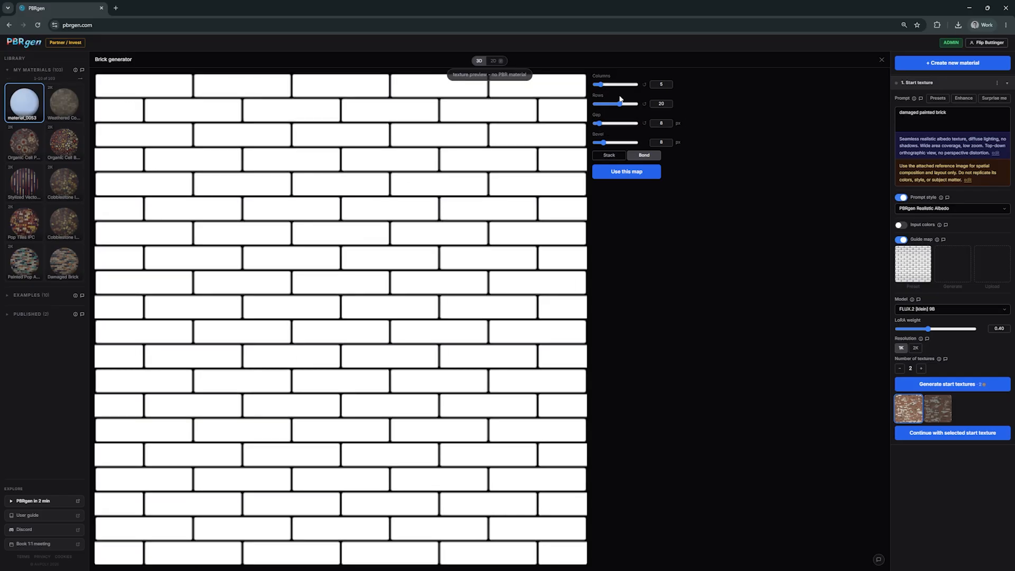
pyautogui.moveTo(601, 87); pyautogui.dragTo(602, 89)
pyautogui.click(627, 172)
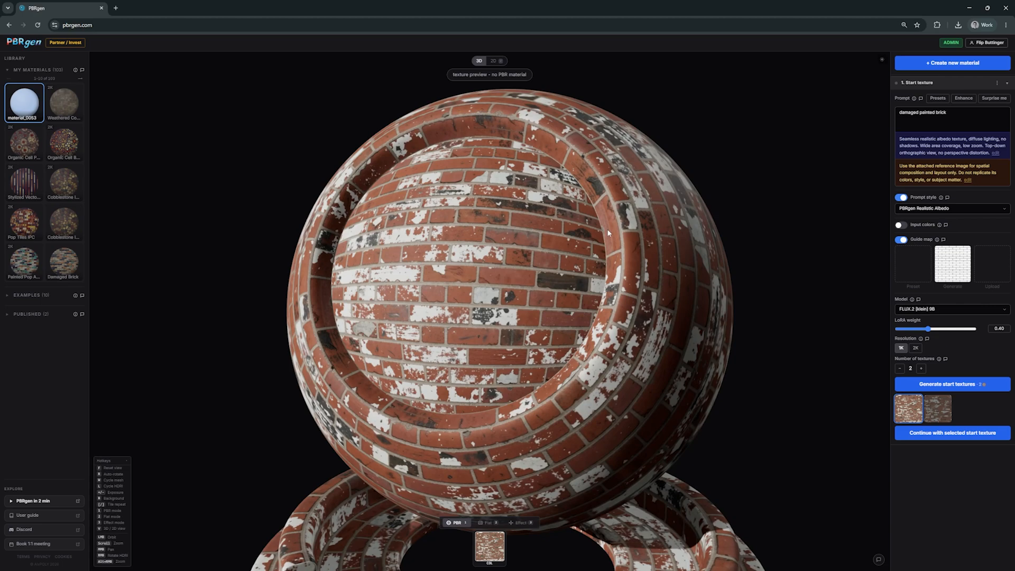
# Generate two start textures with the guide map and preview the first in 3D and 2D and the second in 2D
pyautogui.click(946, 384)
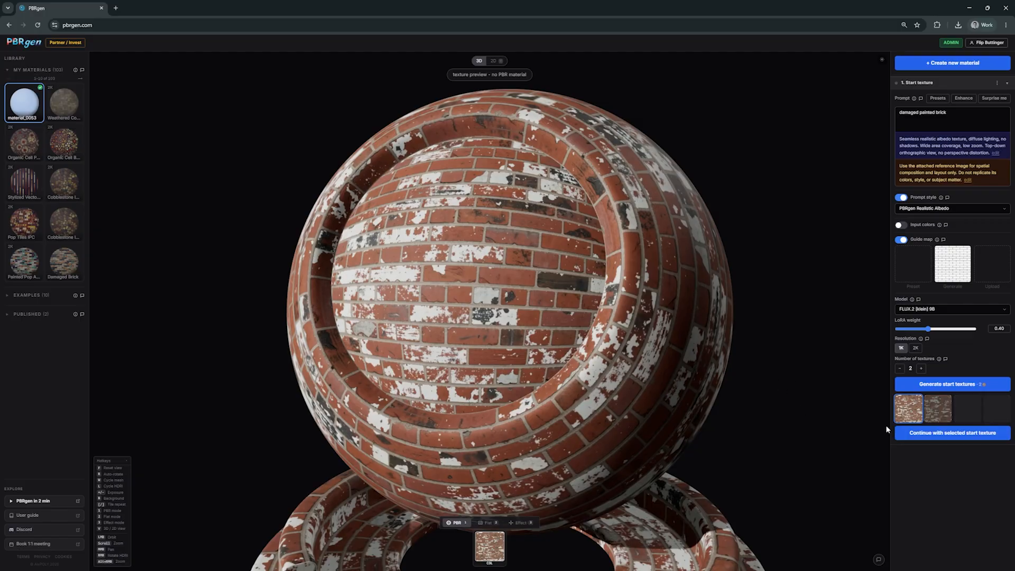
pyautogui.click(964, 417)
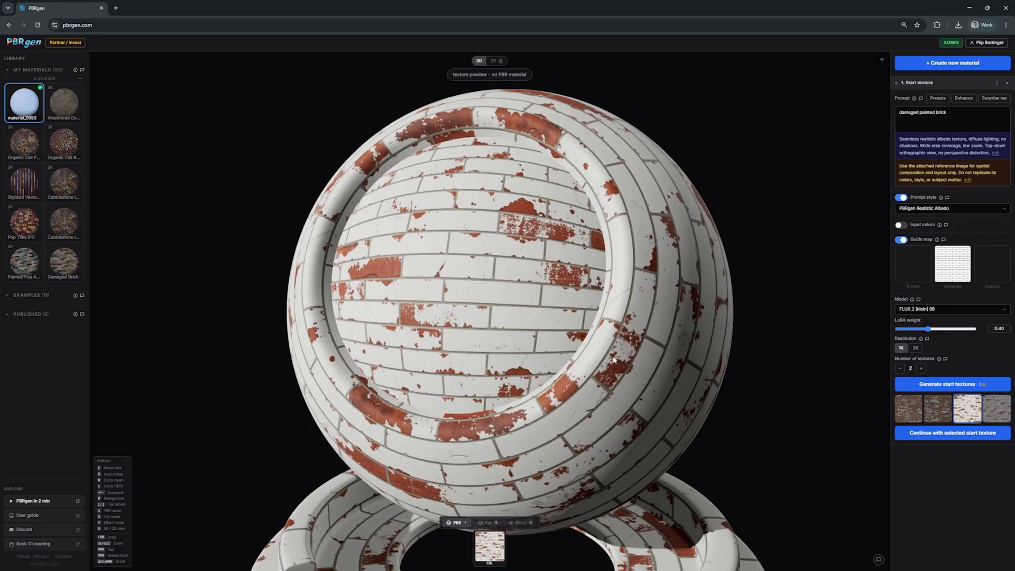
pyautogui.moveTo(613, 359); pyautogui.dragTo(680, 384)
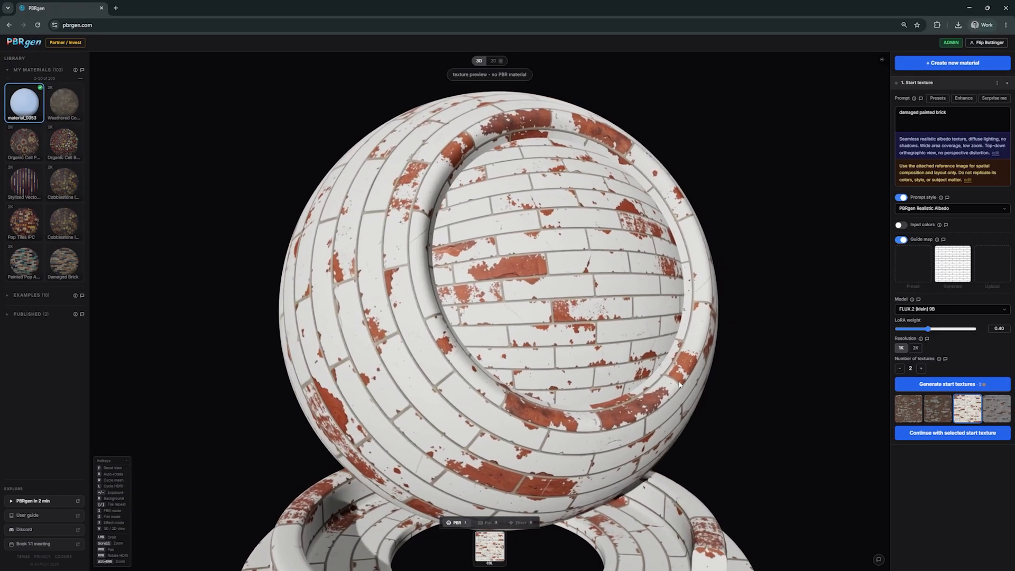
pyautogui.press('v')
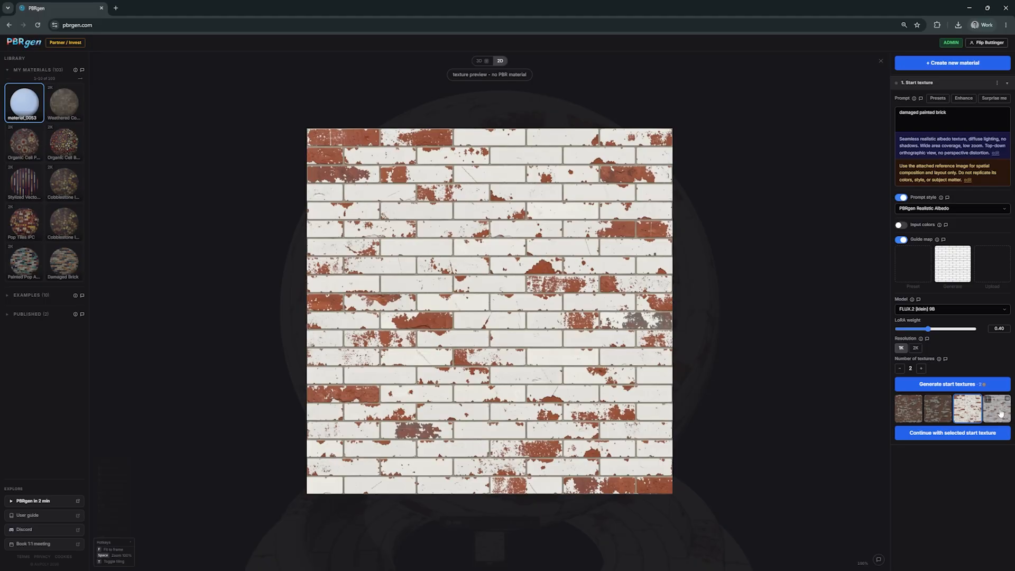
pyautogui.click(999, 413)
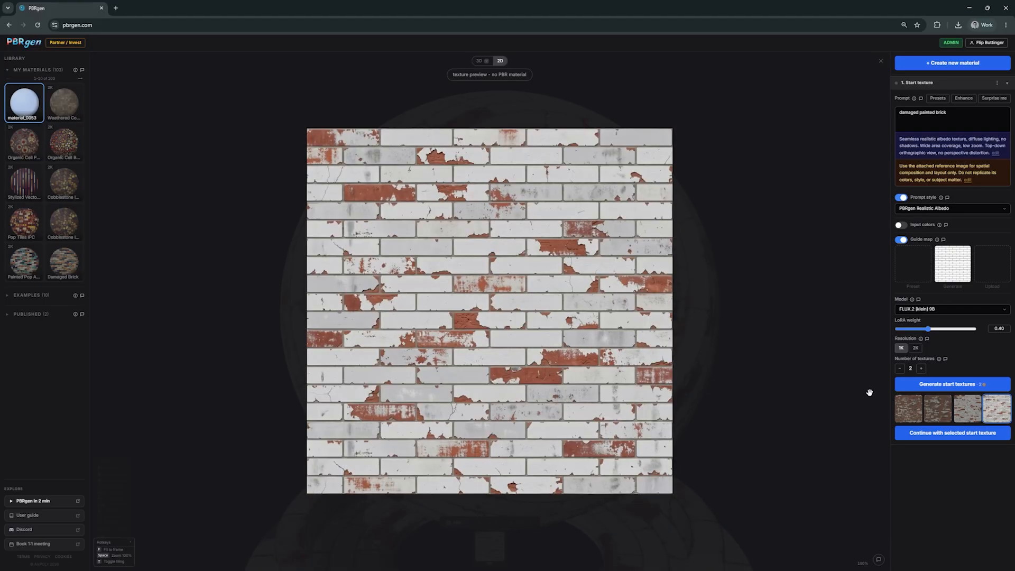
# Turn on input colors and randomize the palette until it gives dark purple, cyan, orange and off-white
pyautogui.click(903, 226)
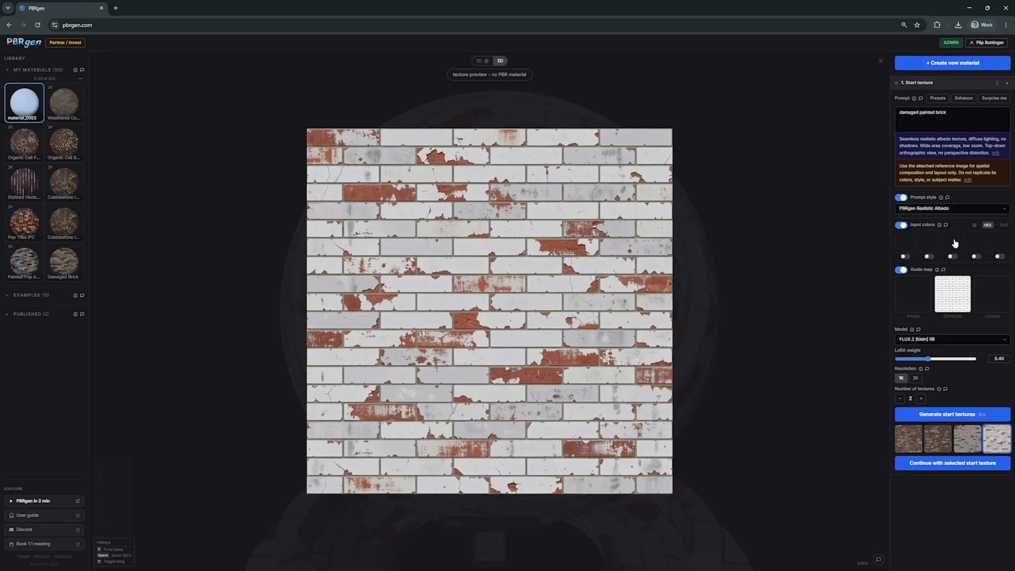
pyautogui.click(974, 227)
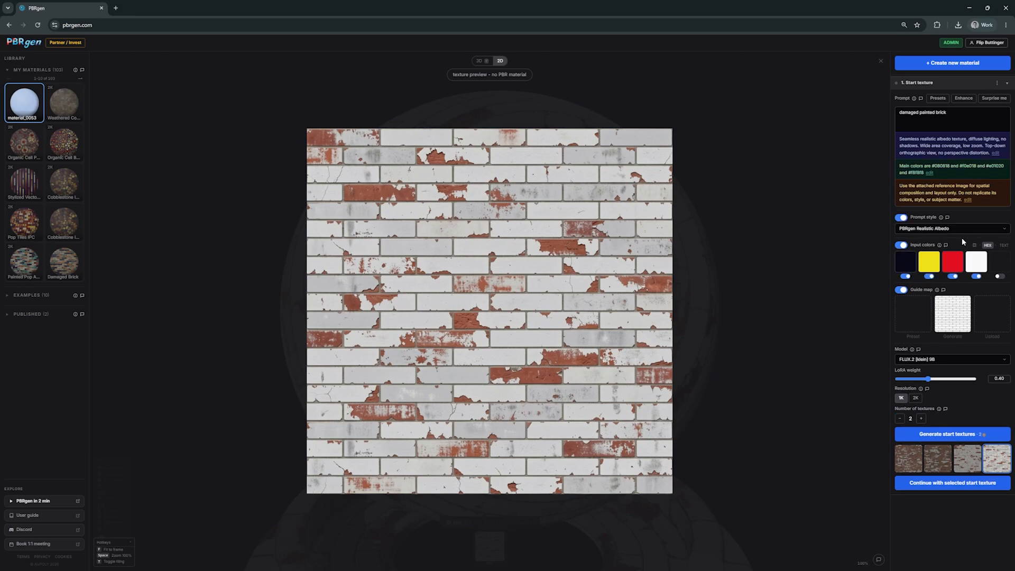
pyautogui.click(975, 247)
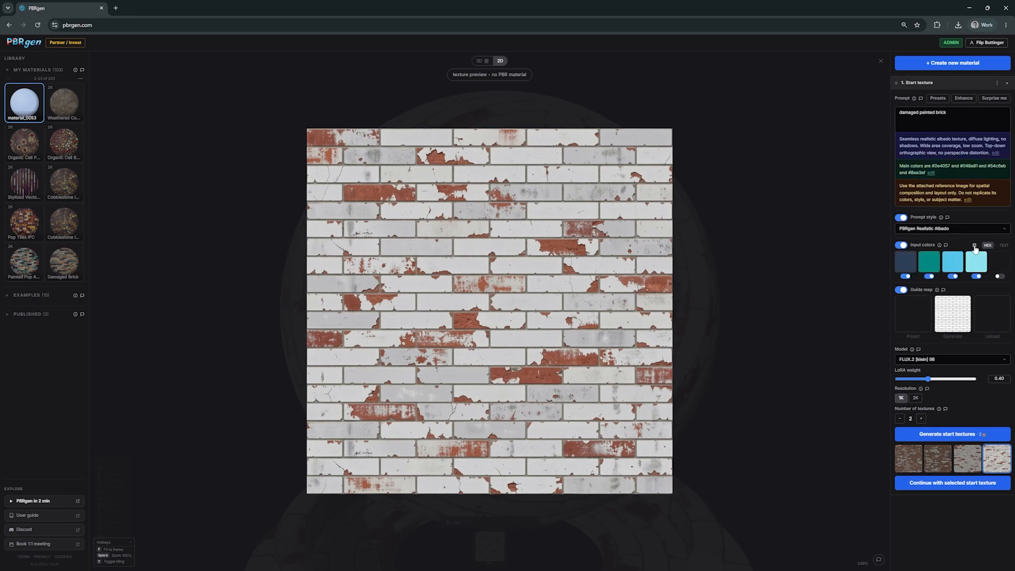
pyautogui.click(975, 246)
pyautogui.click(974, 240)
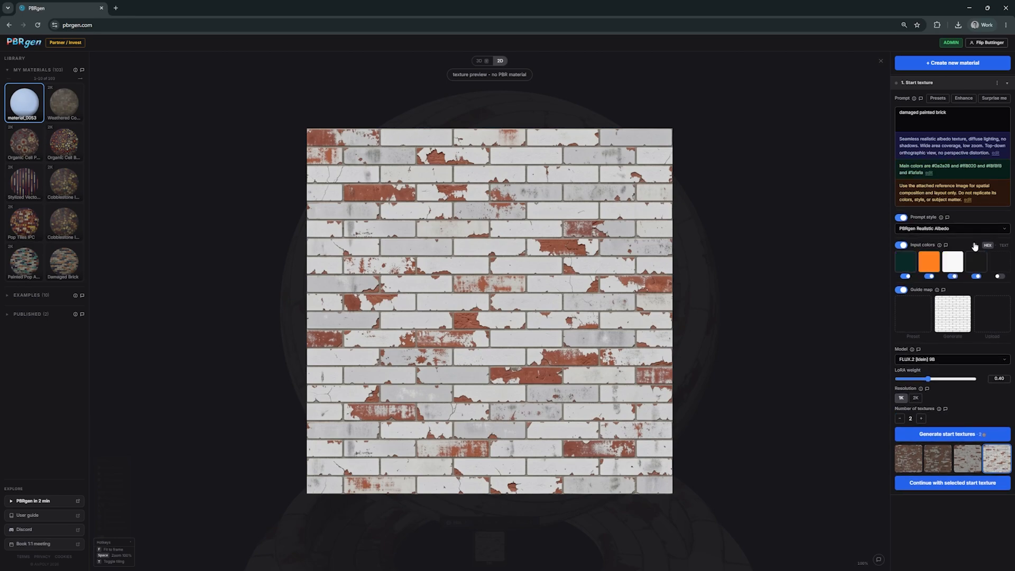
pyautogui.click(975, 247)
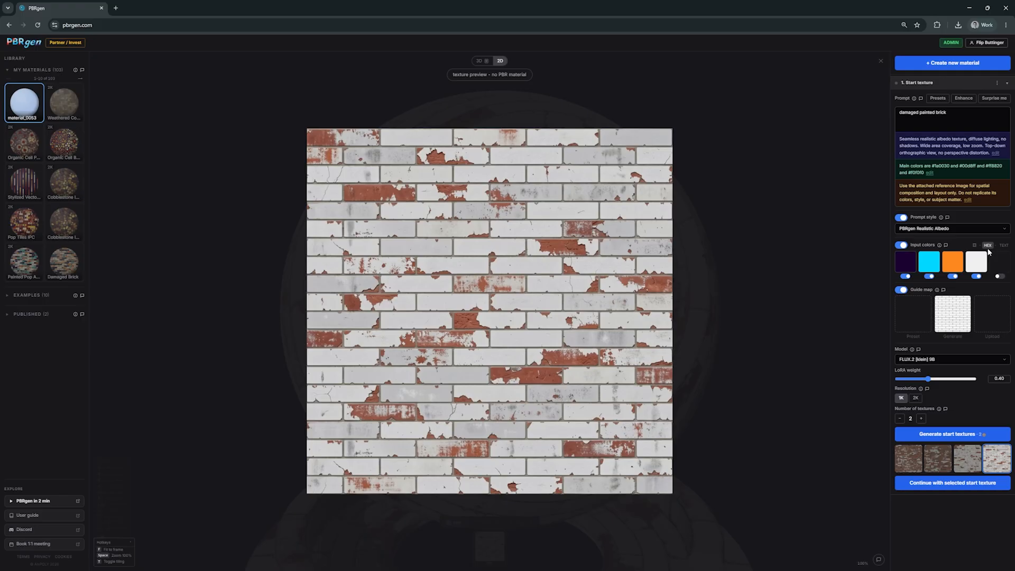
# Draft feedback asking to add a preset for input colors, and close the feedback form without sending it
pyautogui.click(946, 245)
pyautogui.click(949, 293)
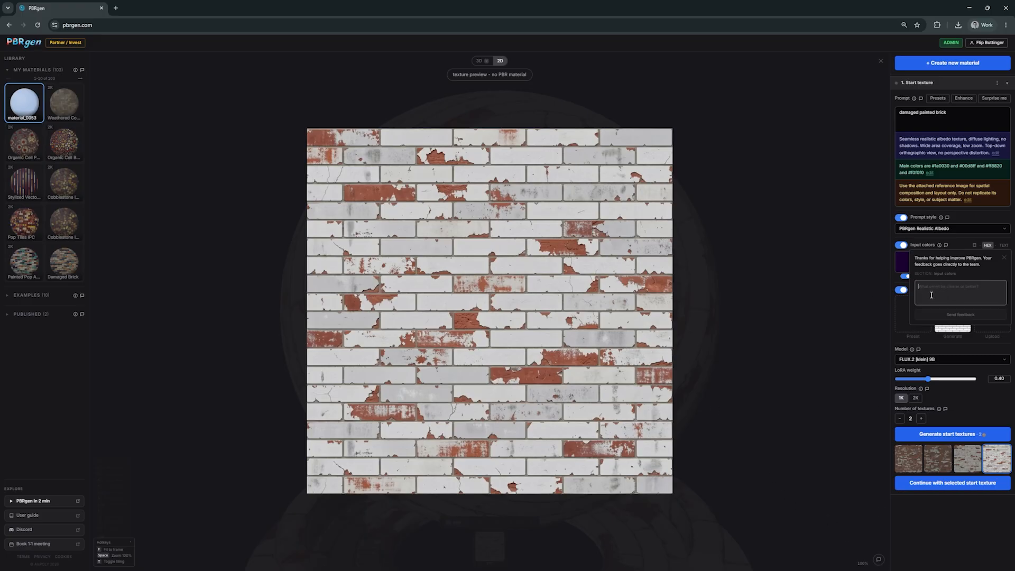
pyautogui.write('ad')
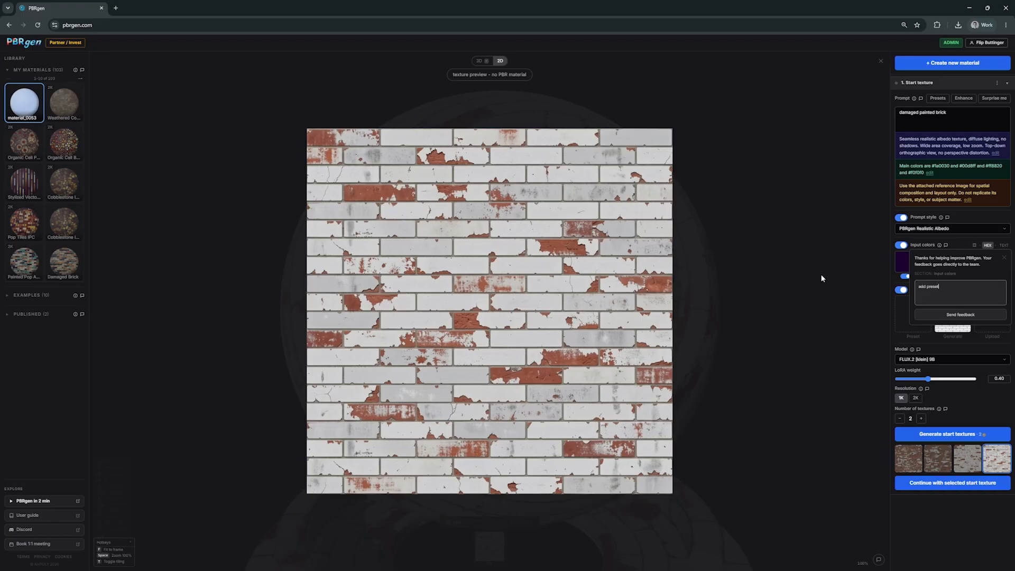
pyautogui.write('d preset for input colors')
pyautogui.click(1004, 257)
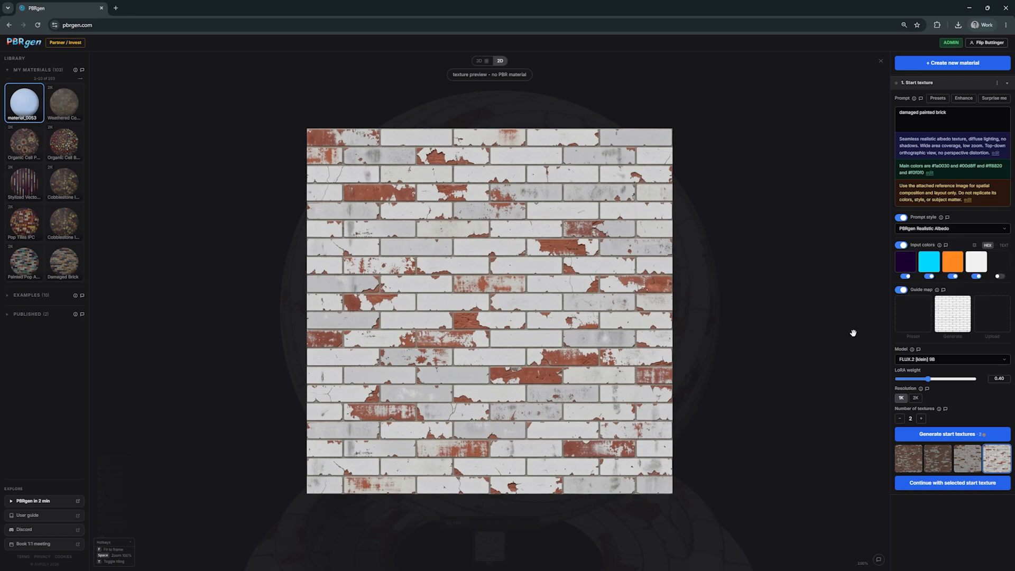
# Generate two start textures with the input colors and preview both of them in 2D
pyautogui.click(950, 437)
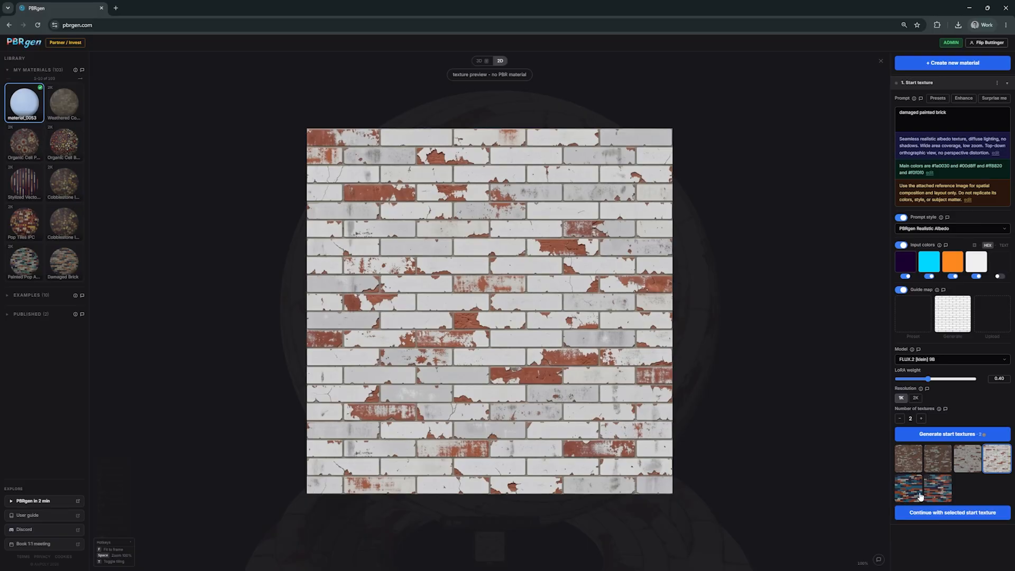
pyautogui.click(907, 494)
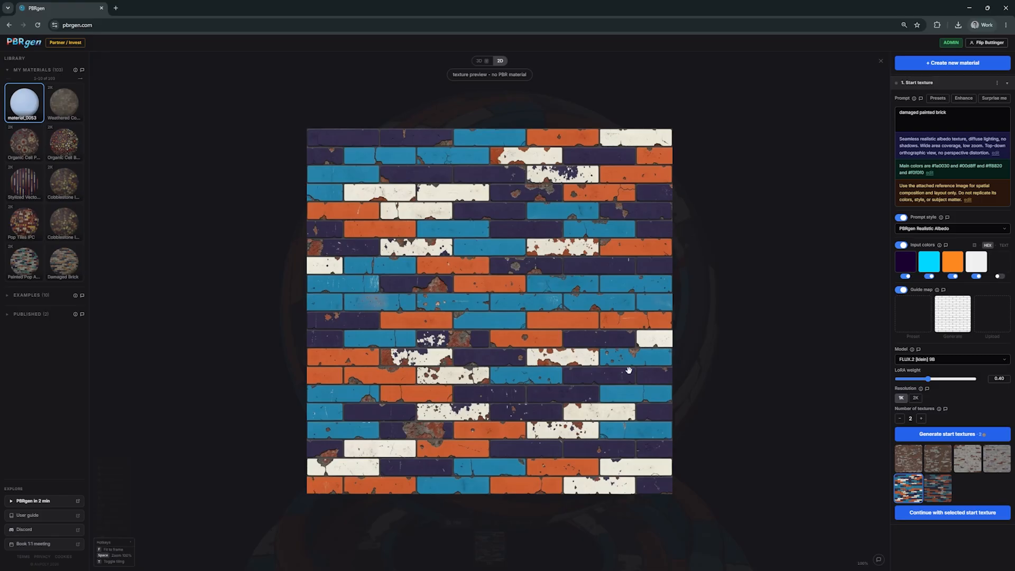
pyautogui.click(939, 494)
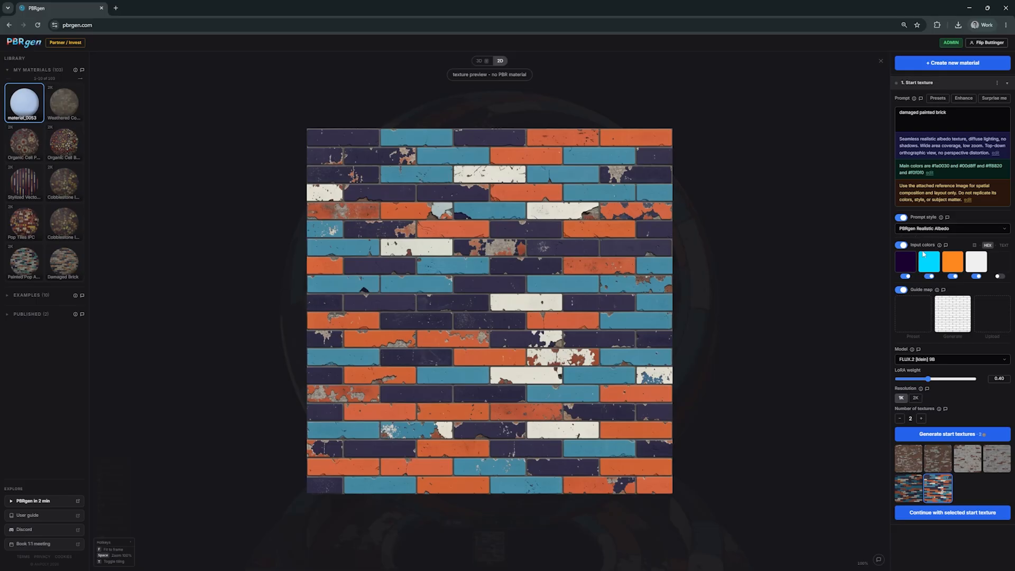
# Reduce the number of textures to 1 and generate a start texture in the Vector Illustration prompt style
pyautogui.click(899, 418)
pyautogui.click(928, 228)
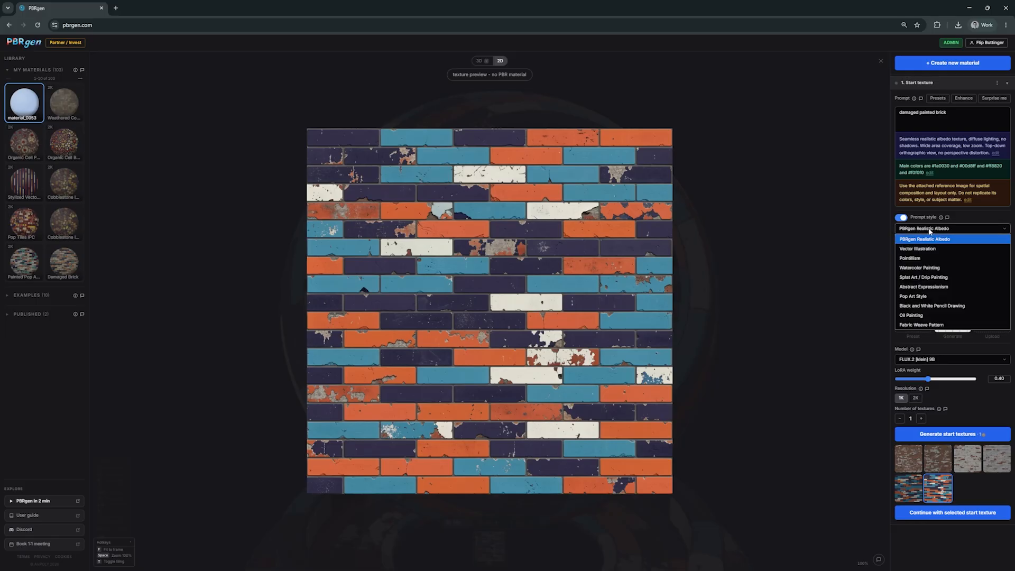
pyautogui.click(930, 249)
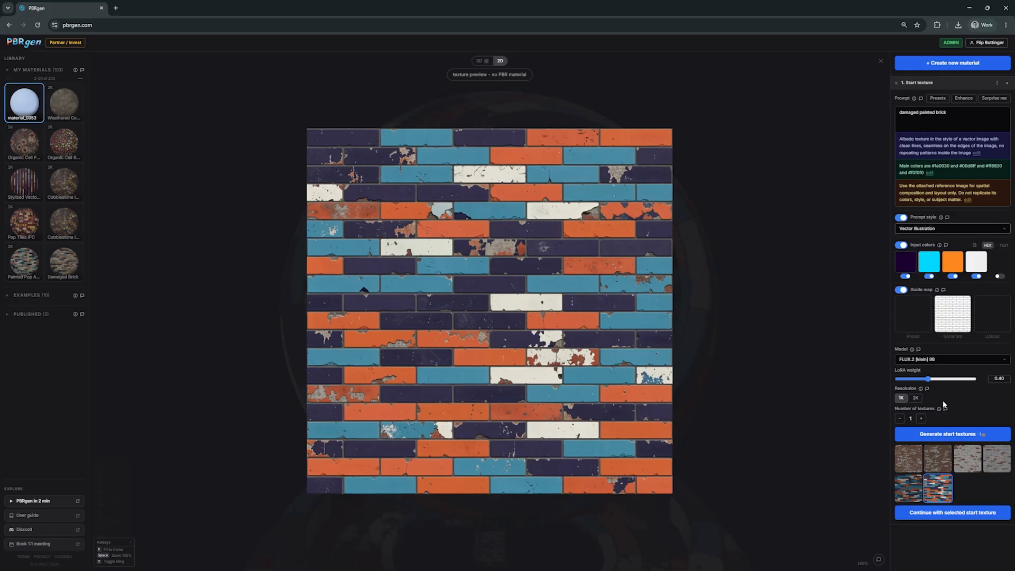
pyautogui.click(941, 434)
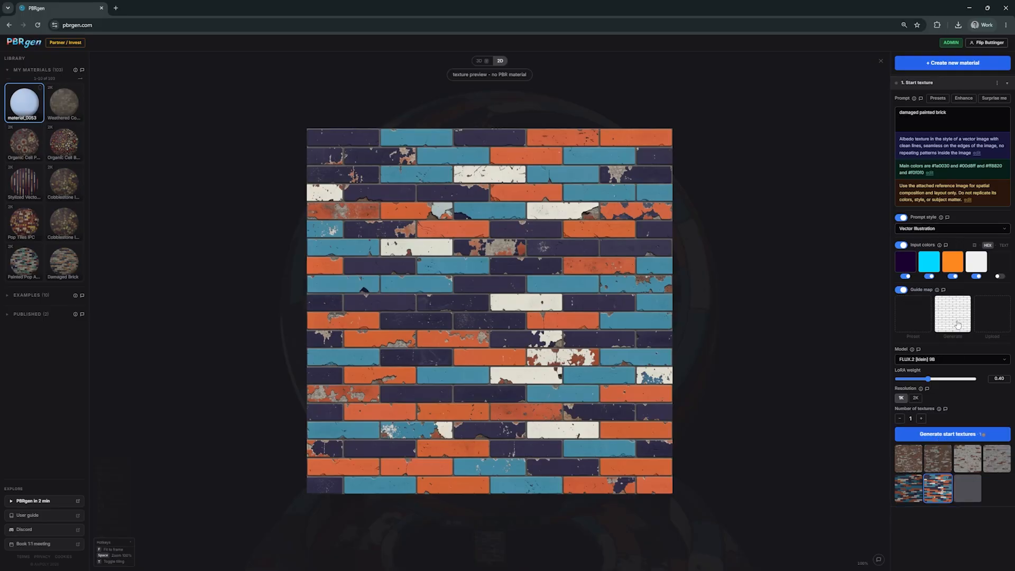
# Generate one start texture in the Pointillism style and one in the Splat Art / Drip Painting style
pyautogui.click(930, 229)
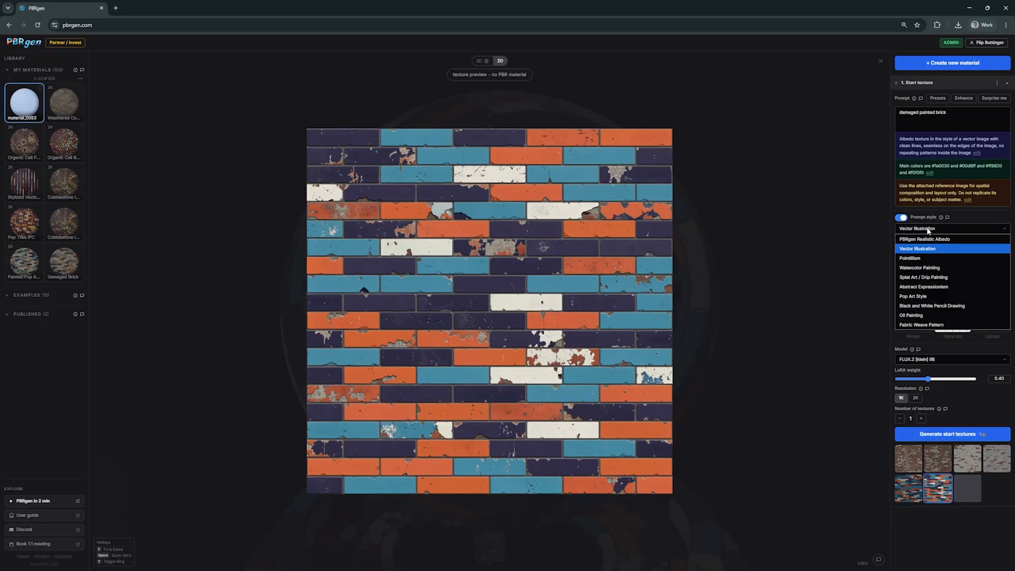
pyautogui.click(930, 258)
pyautogui.click(943, 439)
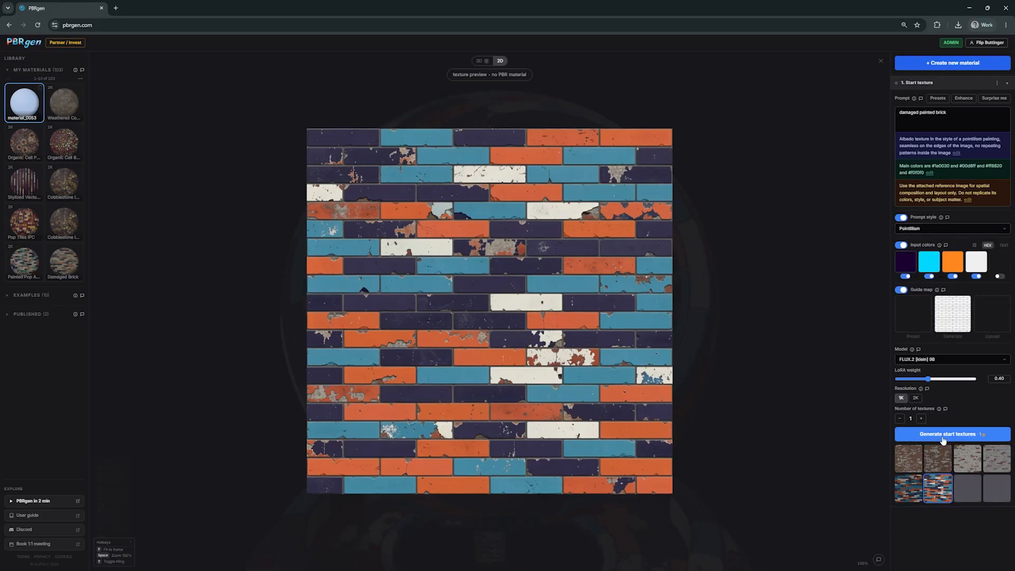
pyautogui.click(930, 228)
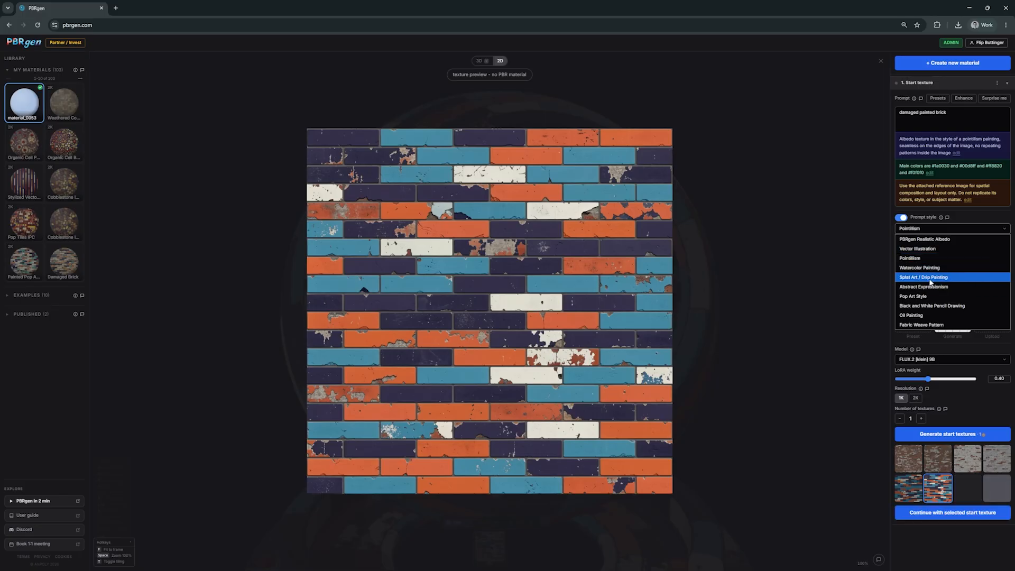
pyautogui.click(930, 277)
pyautogui.click(959, 443)
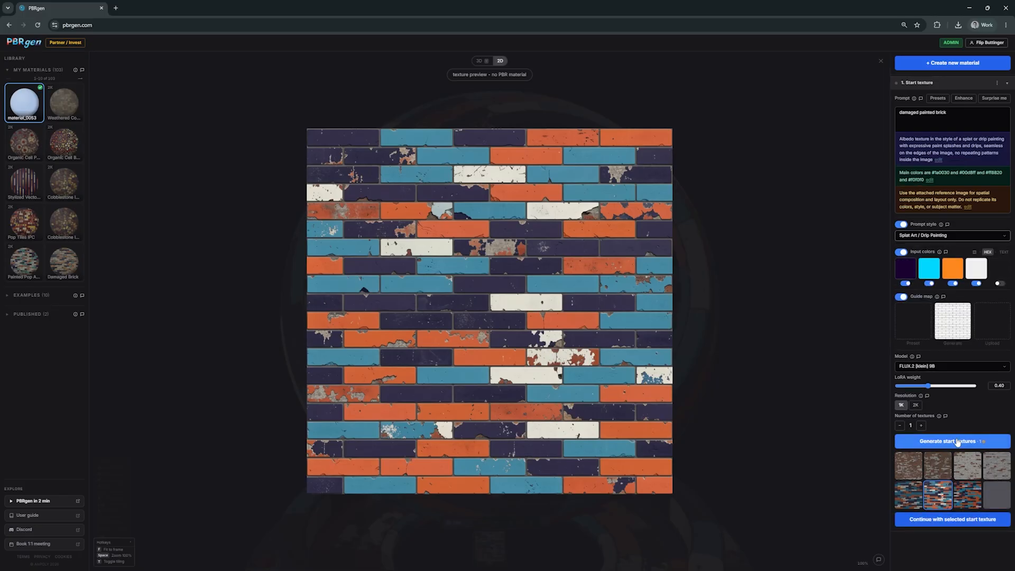
# Generate one start texture in the Watercolor Painting prompt style
pyautogui.click(944, 235)
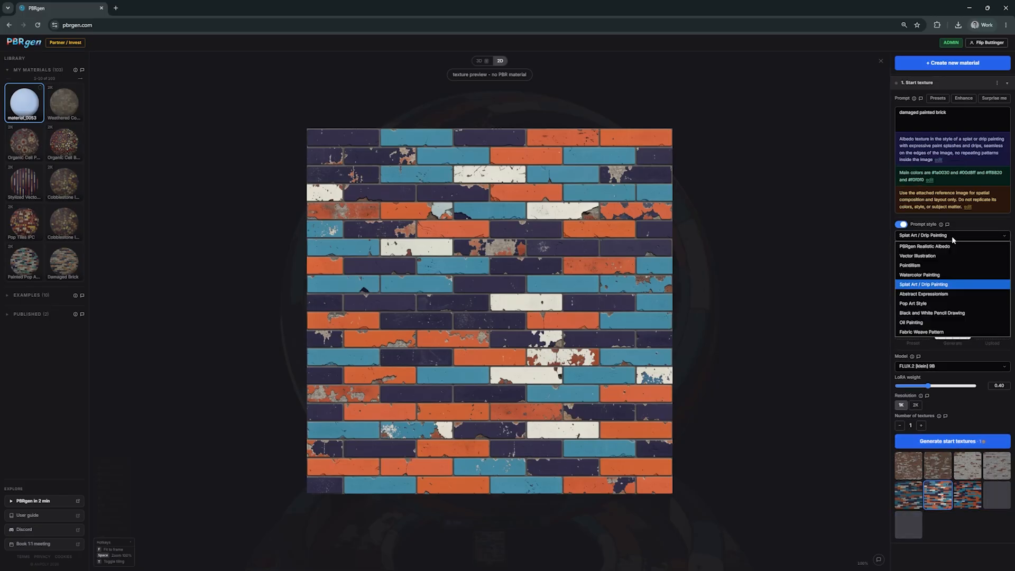
pyautogui.click(938, 276)
pyautogui.click(941, 442)
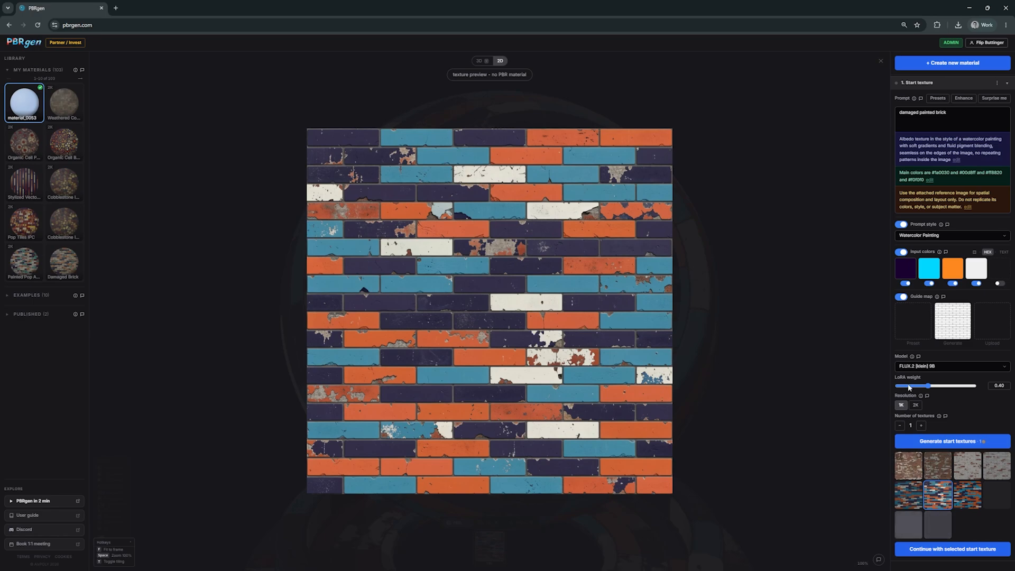
# Generate one start texture in the Pop Art Style prompt style
pyautogui.click(936, 237)
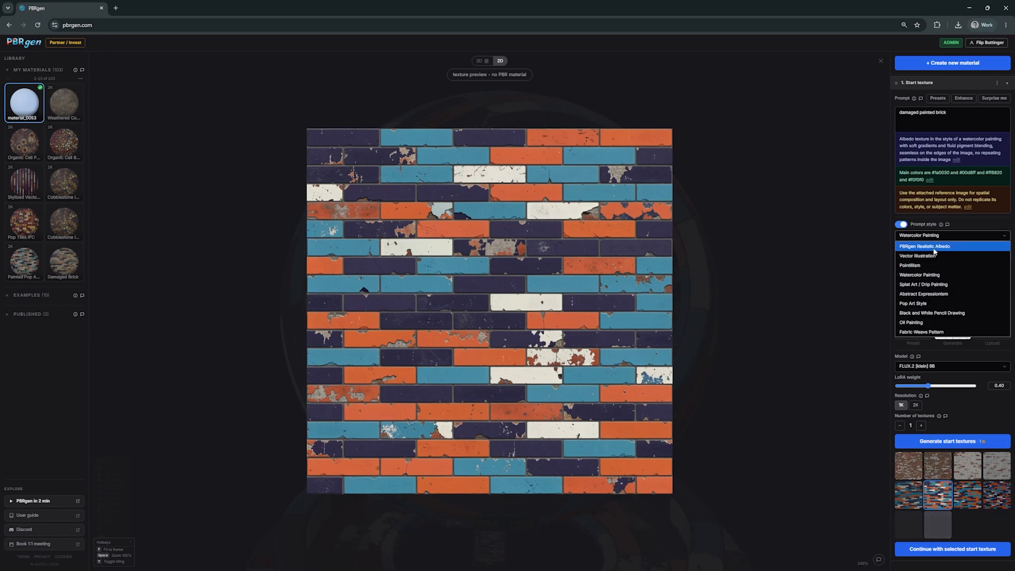
pyautogui.click(935, 305)
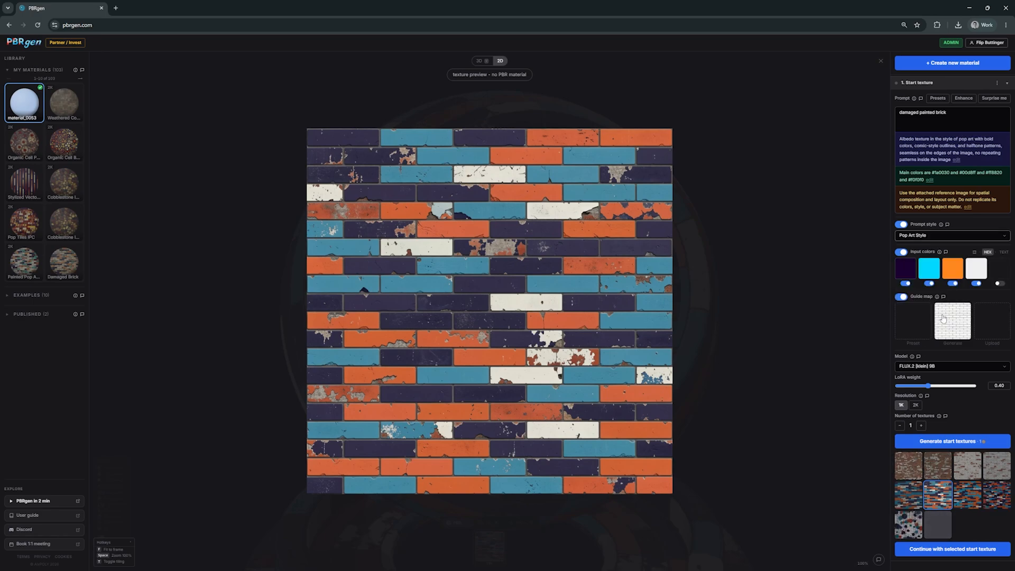
pyautogui.click(946, 446)
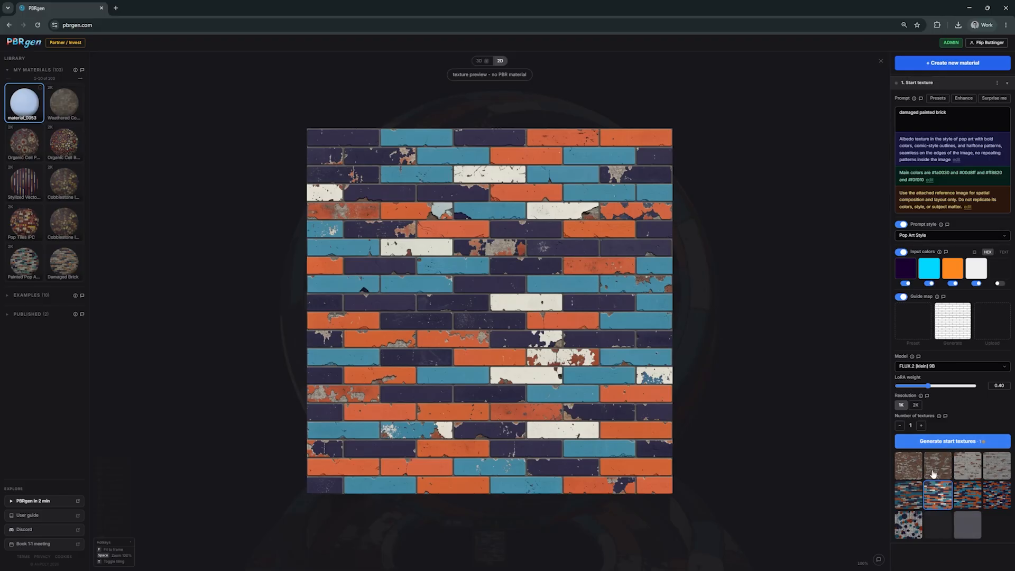
# Preview the Vector Illustration, Pointillism, Splat Art, Watercolor Painting and Pop Art start textures one after another in 2D
pyautogui.click(967, 500)
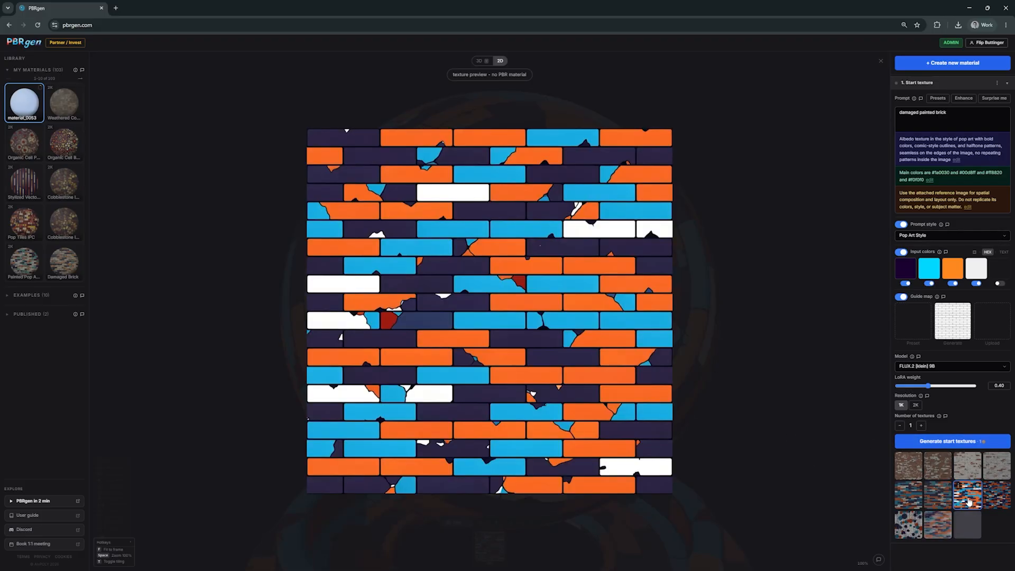
pyautogui.click(996, 495)
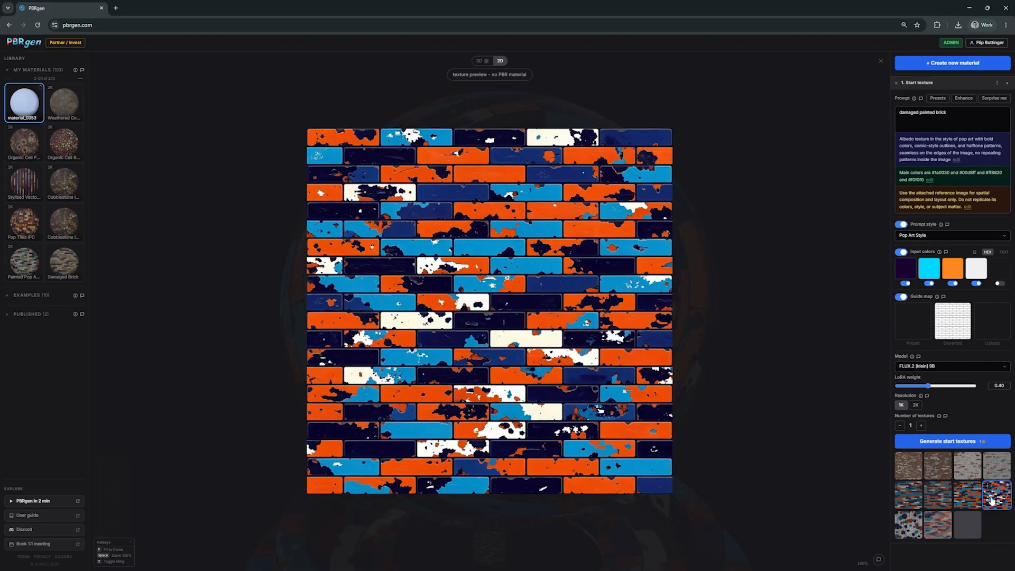
pyautogui.click(908, 530)
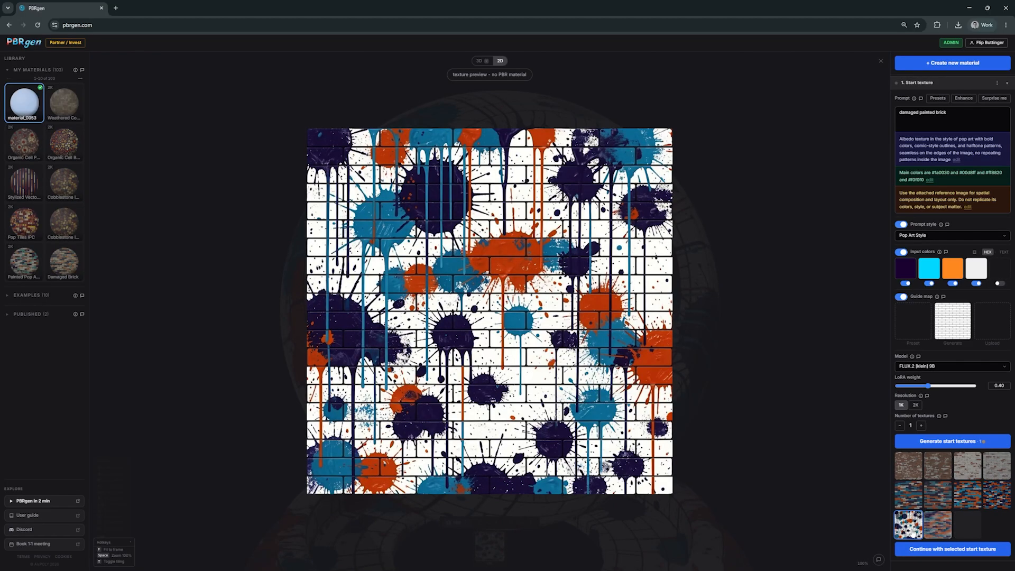
pyautogui.click(940, 532)
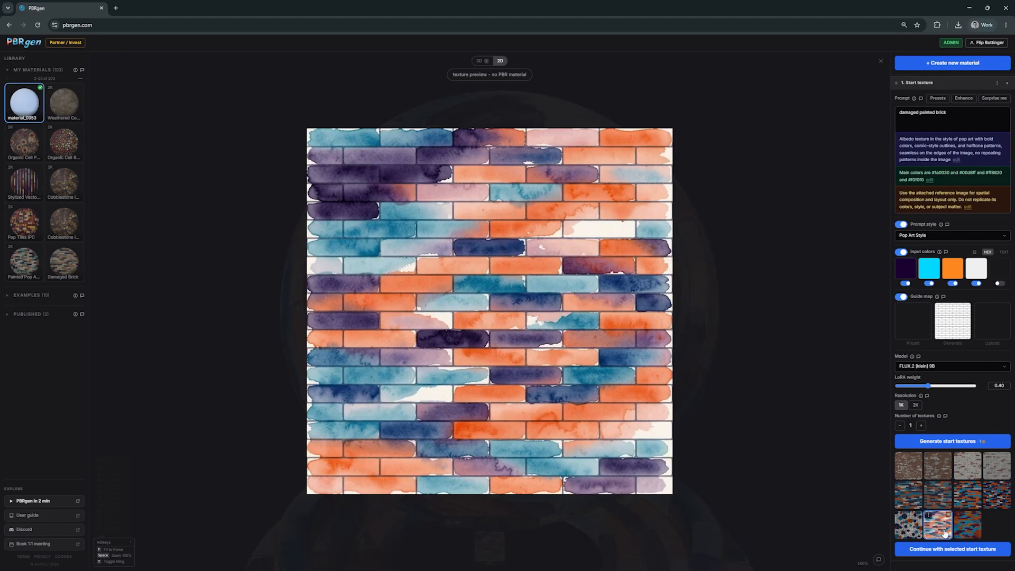
pyautogui.click(969, 531)
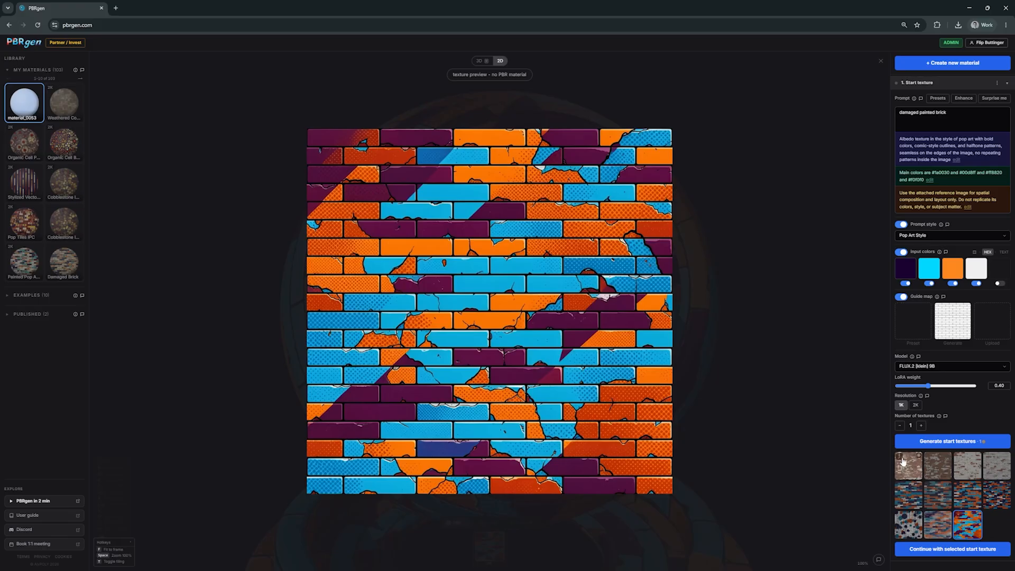
# Switch the model to Nano Banana 2 (Gemini 3.1 Flash Image) and generate two separate Pop Art start textures
pyautogui.click(927, 369)
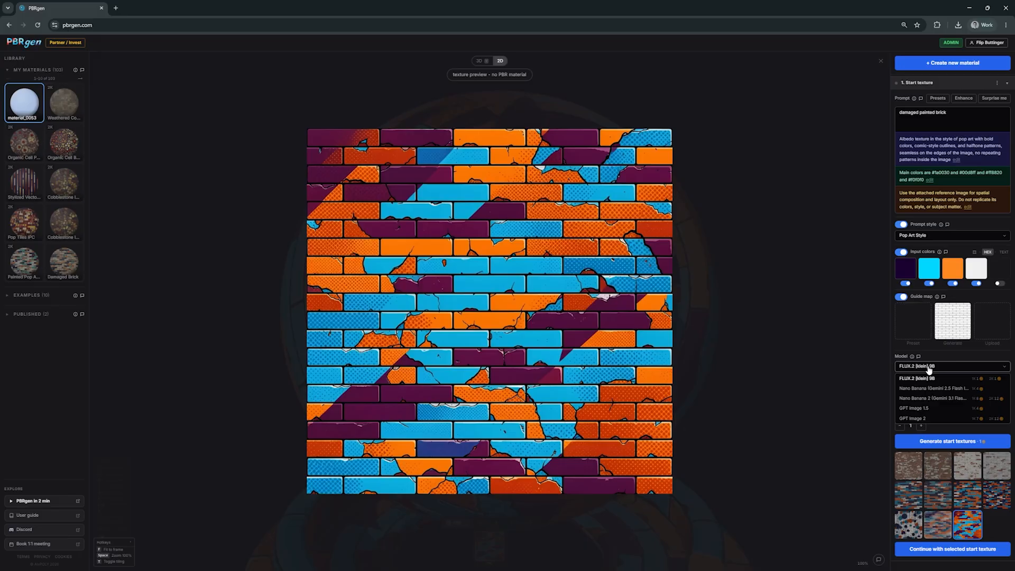
pyautogui.click(926, 397)
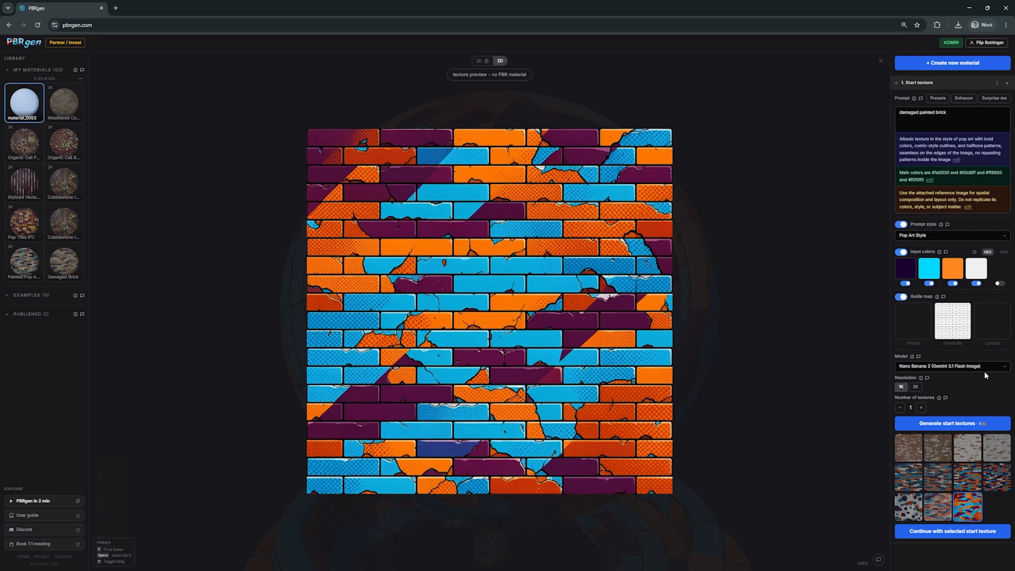
pyautogui.click(949, 424)
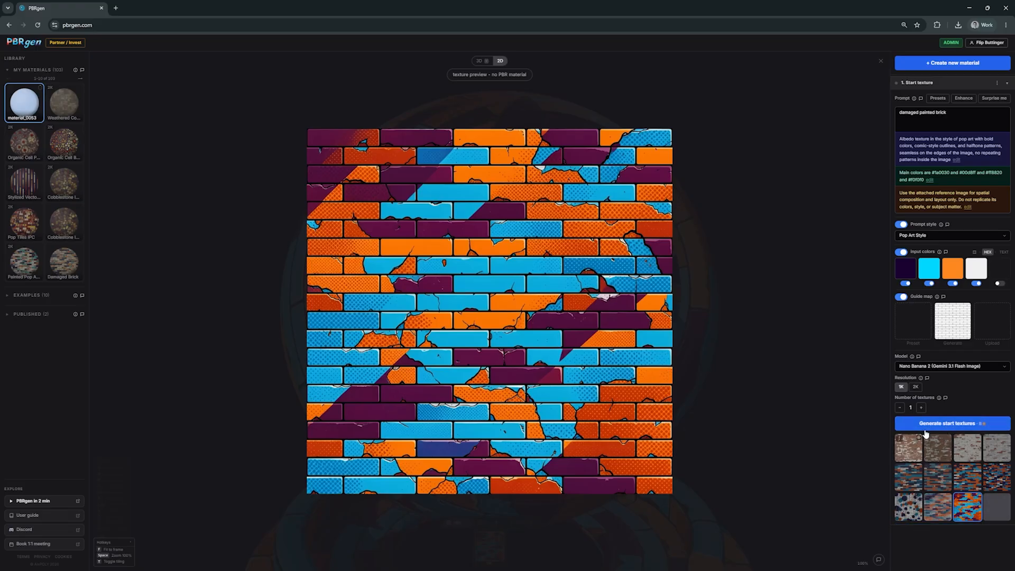
pyautogui.click(950, 425)
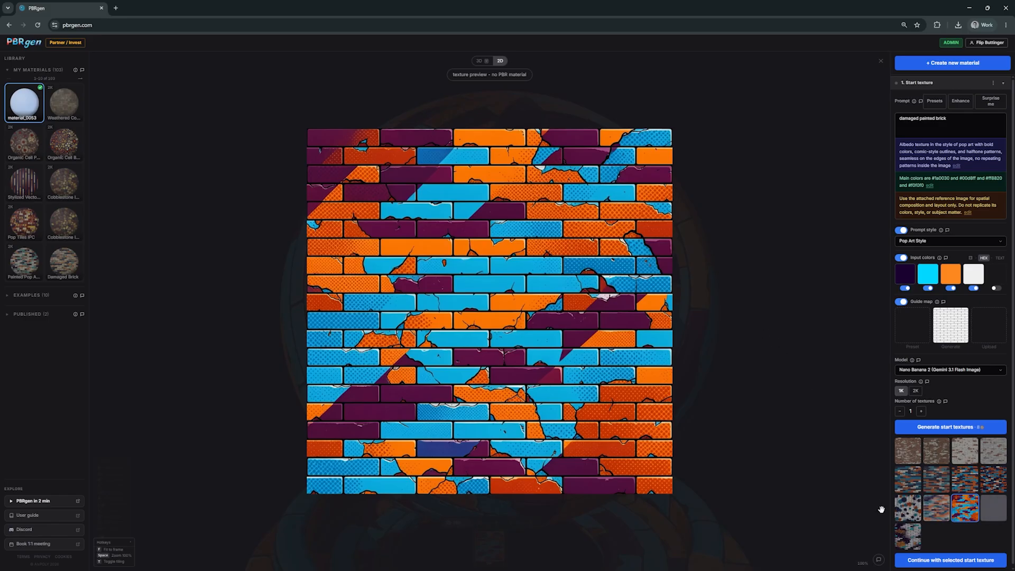
# Preview the graffiti-style Nano Banana 2 start texture in 2D and examine its details and tiled repetition
pyautogui.click(910, 544)
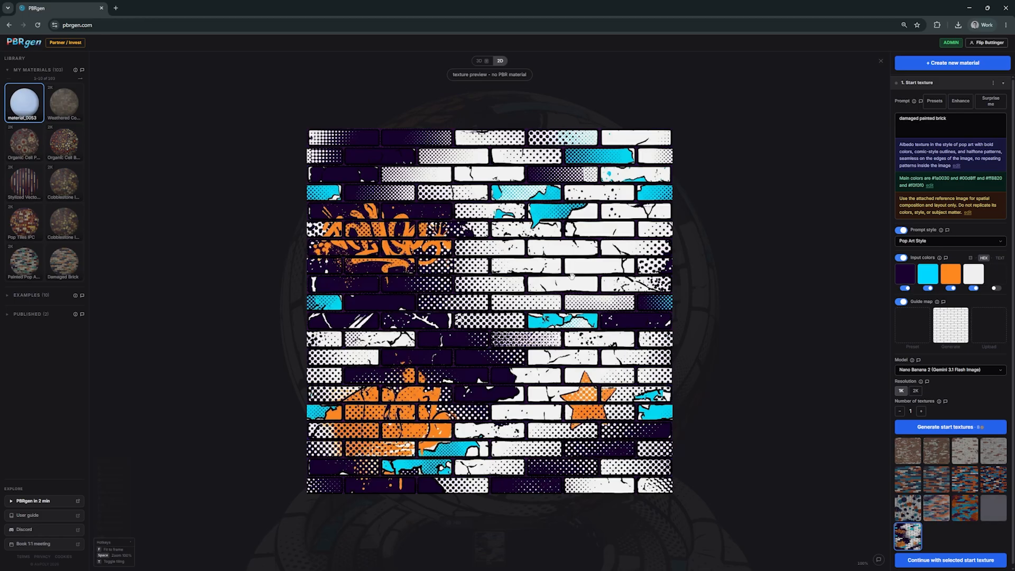
pyautogui.moveTo(539, 296); pyautogui.dragTo(567, 305)
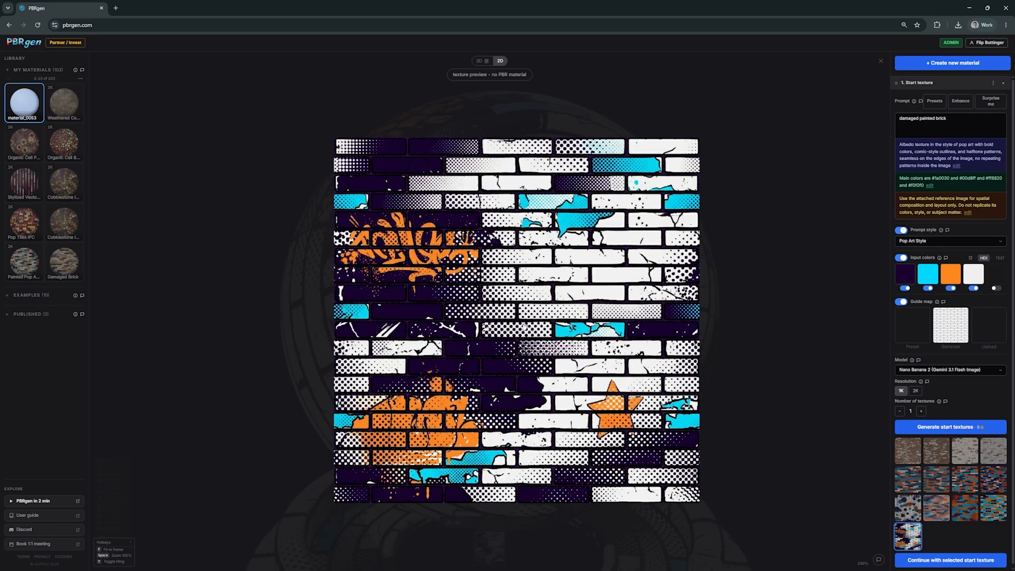
pyautogui.moveTo(489, 321); pyautogui.dragTo(483, 335)
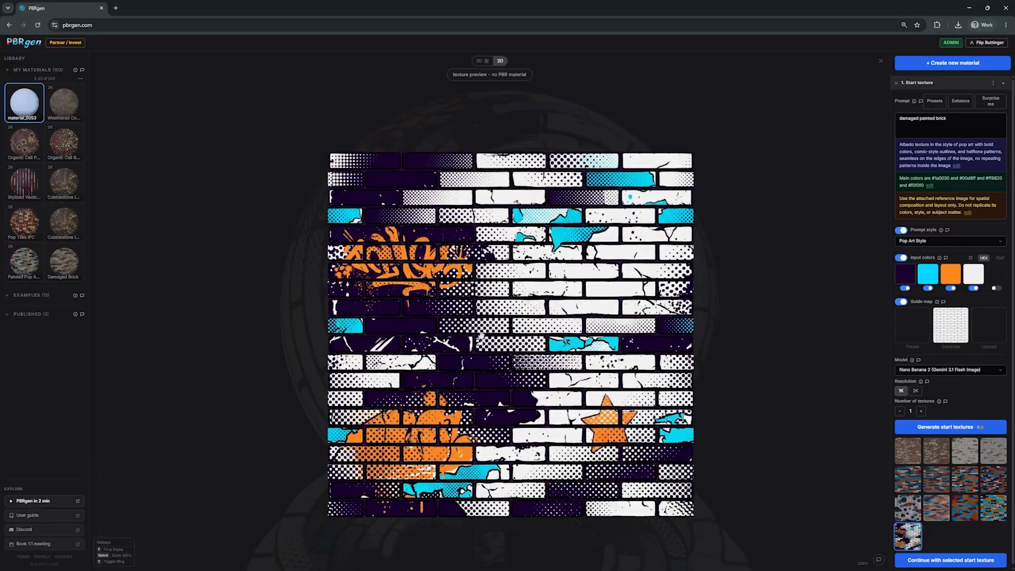
pyautogui.scroll(5, 402, 318)
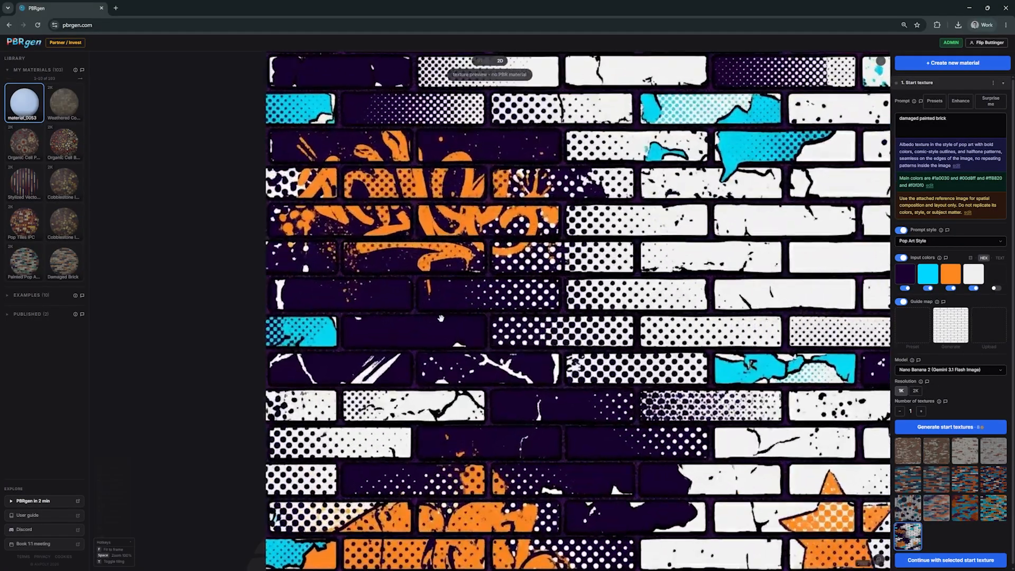
pyautogui.scroll(-8, 564, 355)
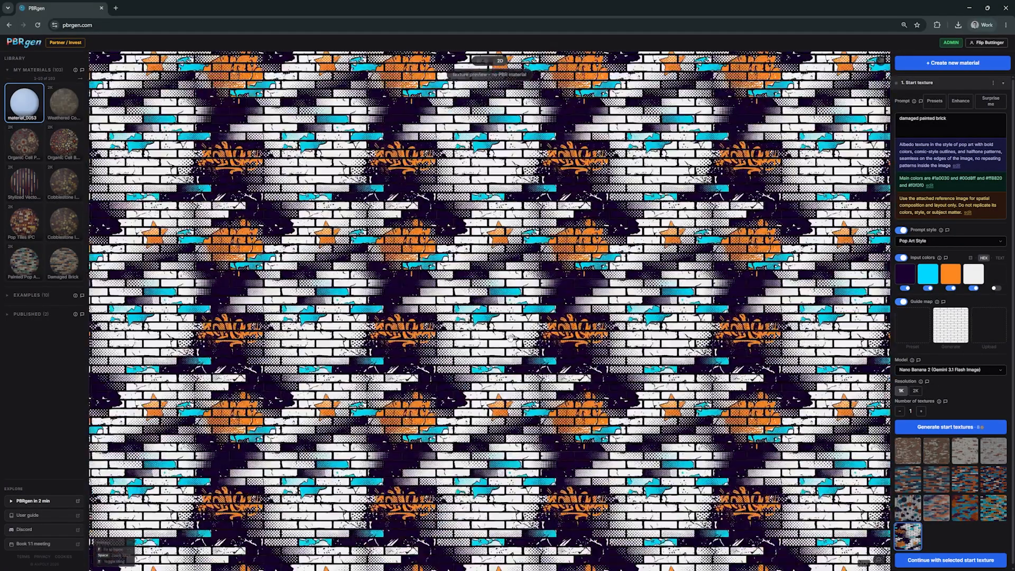
pyautogui.scroll(8, 601, 326)
pyautogui.scroll(-5, 603, 325)
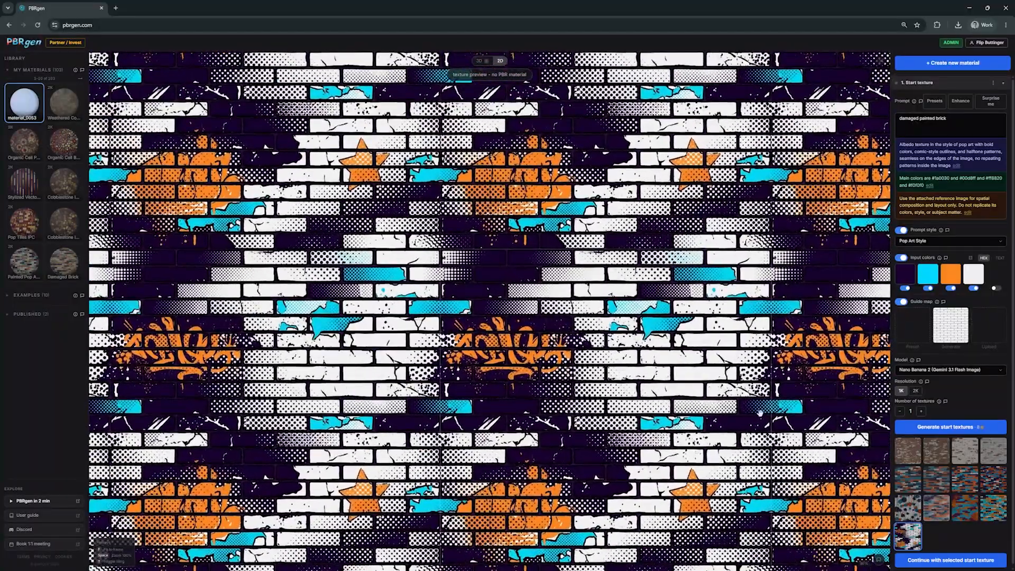
# Examine the cyan and orange Nano Banana 2 start texture tiled, then as a single untiled image fitted to the view
pyautogui.click(993, 514)
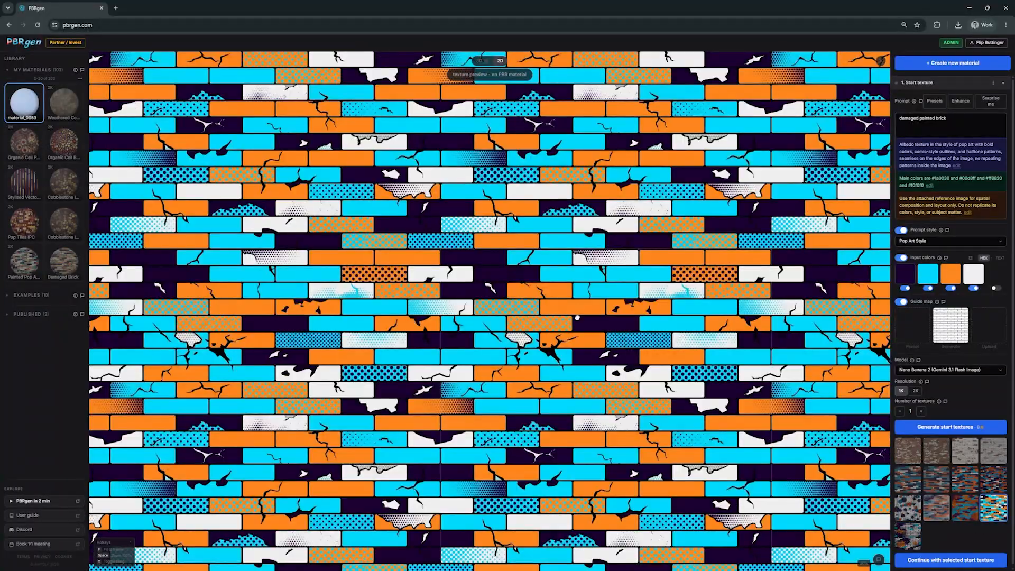
pyautogui.moveTo(576, 317); pyautogui.dragTo(576, 286)
pyautogui.scroll(-1, 566, 309)
pyautogui.scroll(1, 574, 311)
pyautogui.scroll(1, 586, 300)
pyautogui.scroll(-2, 581, 302)
pyautogui.press('t')
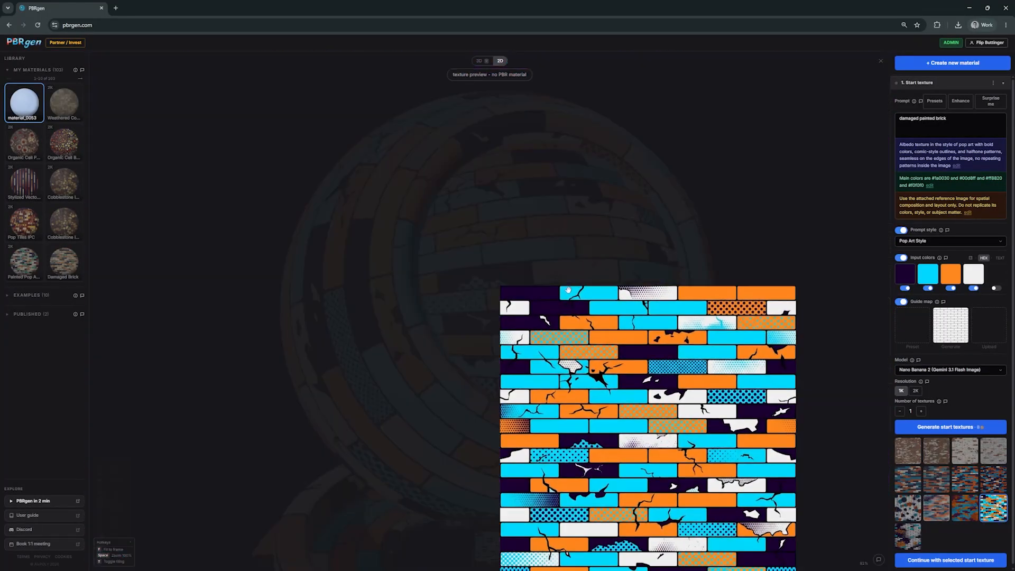
pyautogui.moveTo(642, 363); pyautogui.dragTo(458, 261)
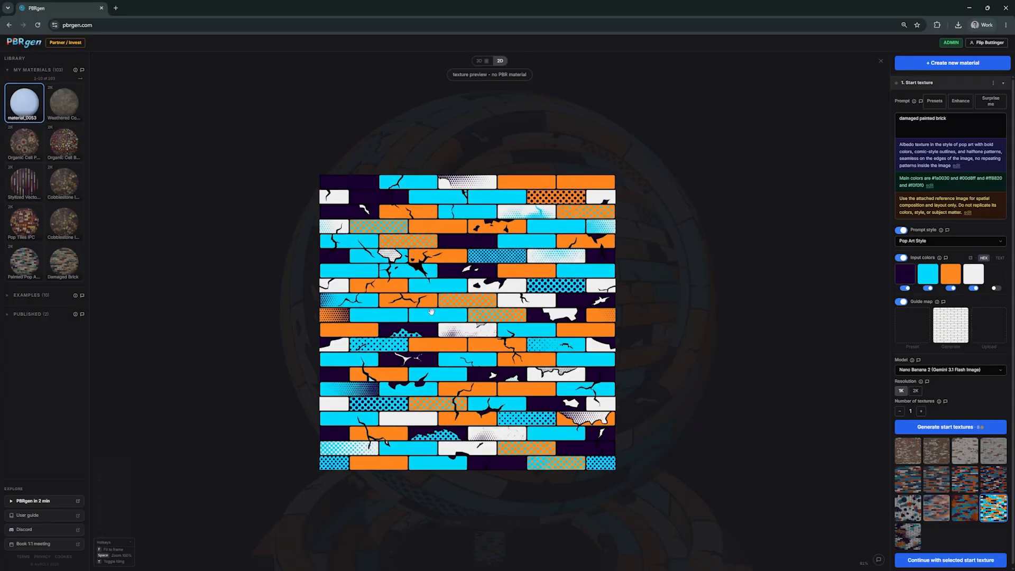
pyautogui.scroll(8, 450, 306)
pyautogui.press('f')
pyautogui.moveTo(494, 312); pyautogui.dragTo(511, 287)
pyautogui.scroll(-1, 522, 290)
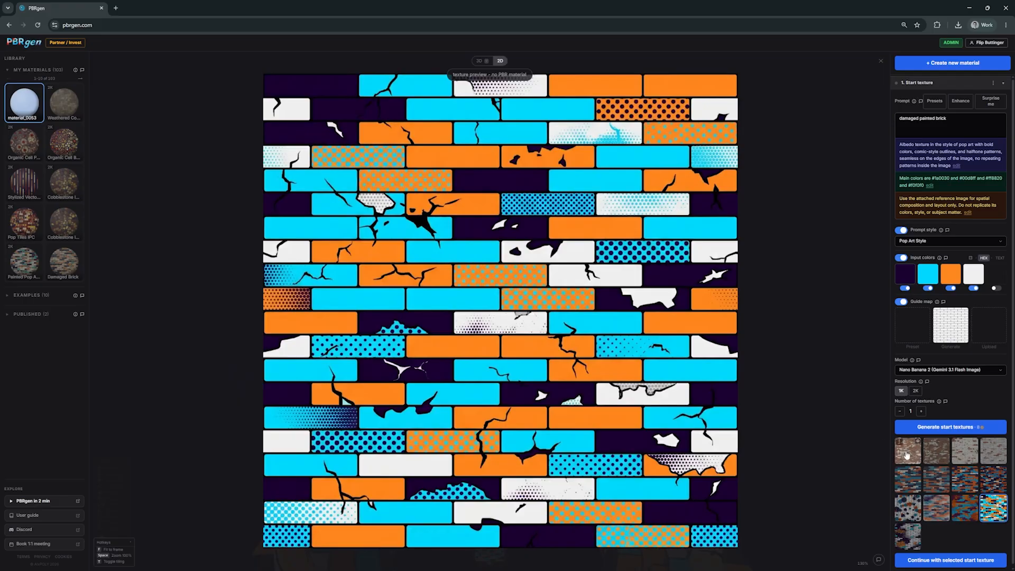
# Compare all generated start textures in order in the 2D preview, from the first red brick to the graffiti one
pyautogui.click(909, 454)
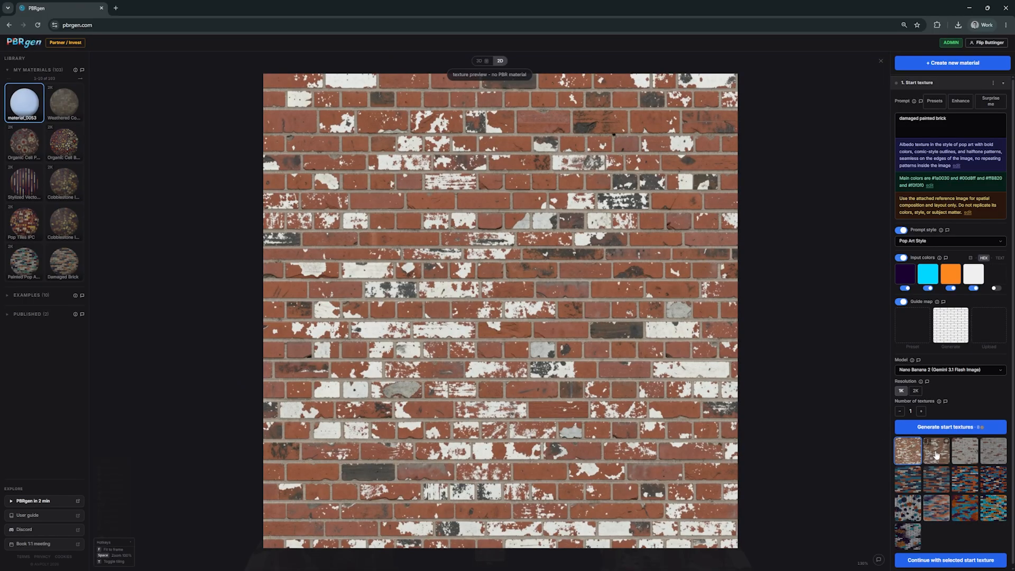
pyautogui.click(936, 455)
pyautogui.click(965, 457)
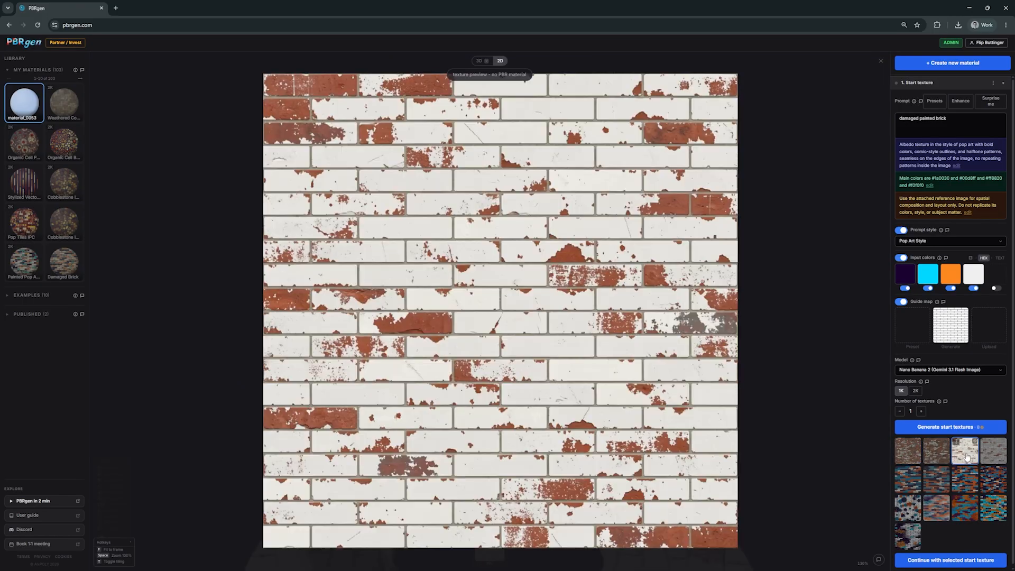
pyautogui.click(988, 459)
pyautogui.click(908, 479)
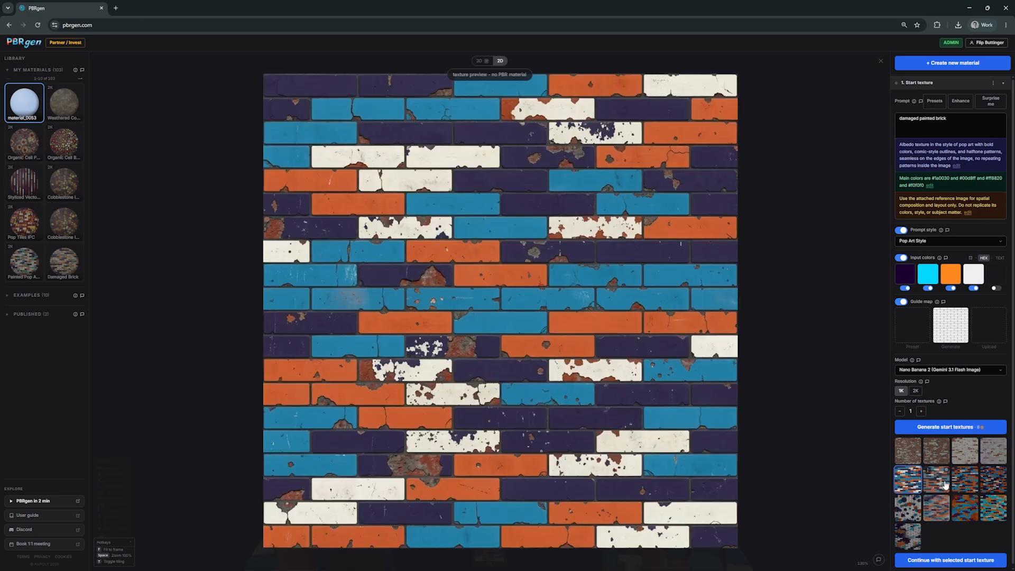
pyautogui.click(936, 480)
pyautogui.click(964, 480)
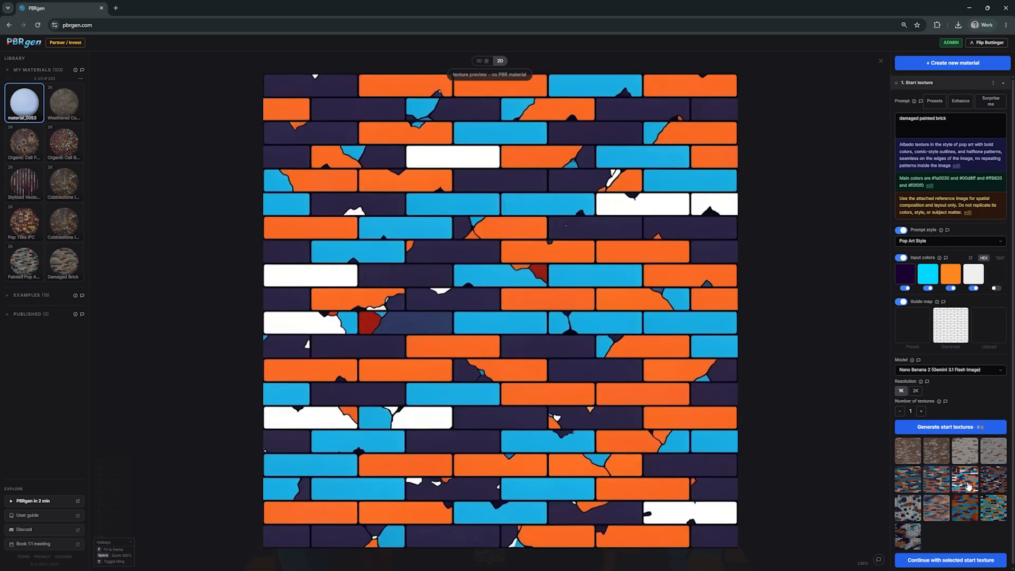
pyautogui.click(992, 480)
pyautogui.click(906, 509)
pyautogui.click(935, 508)
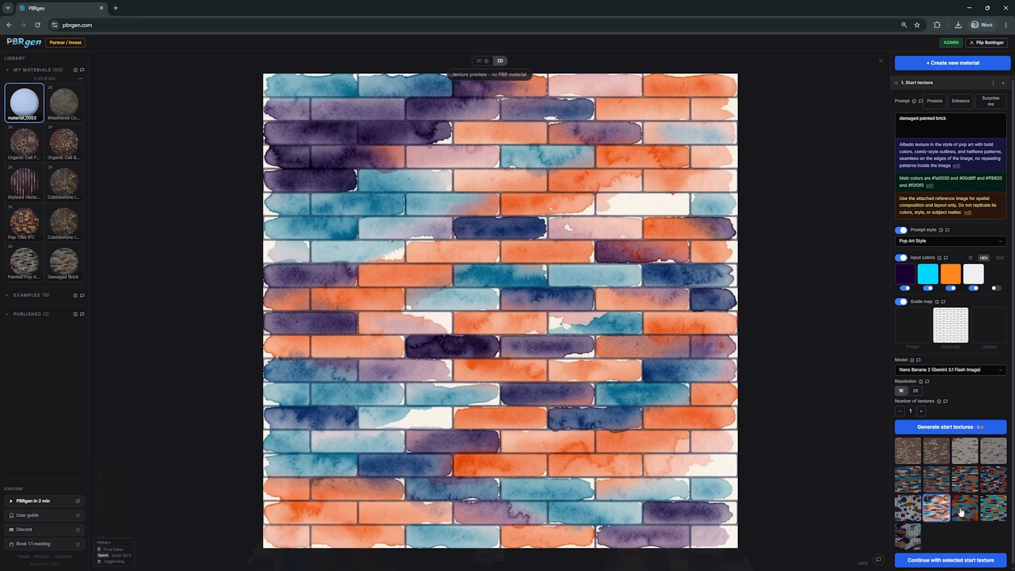
pyautogui.click(964, 509)
pyautogui.click(993, 510)
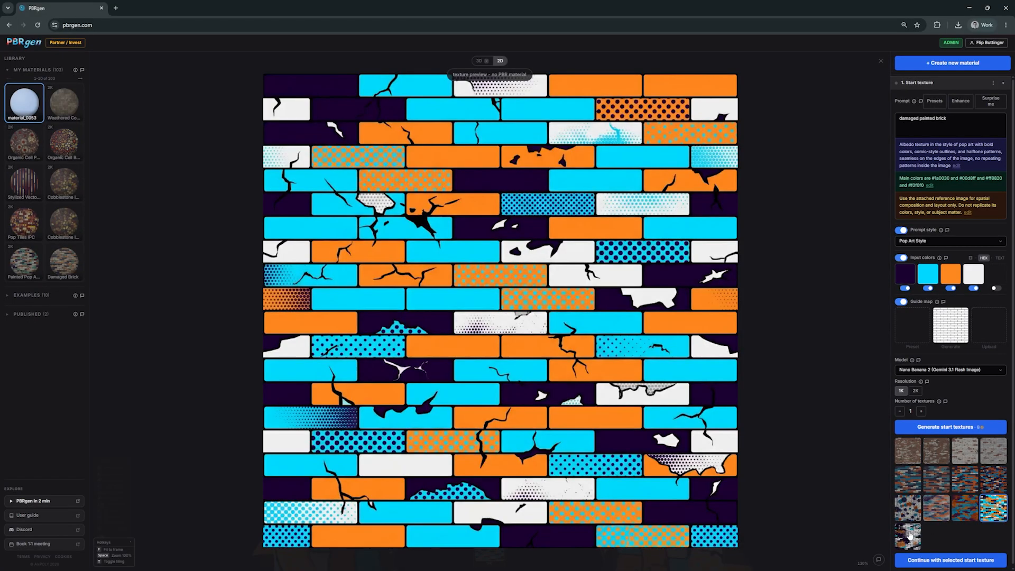
pyautogui.click(910, 536)
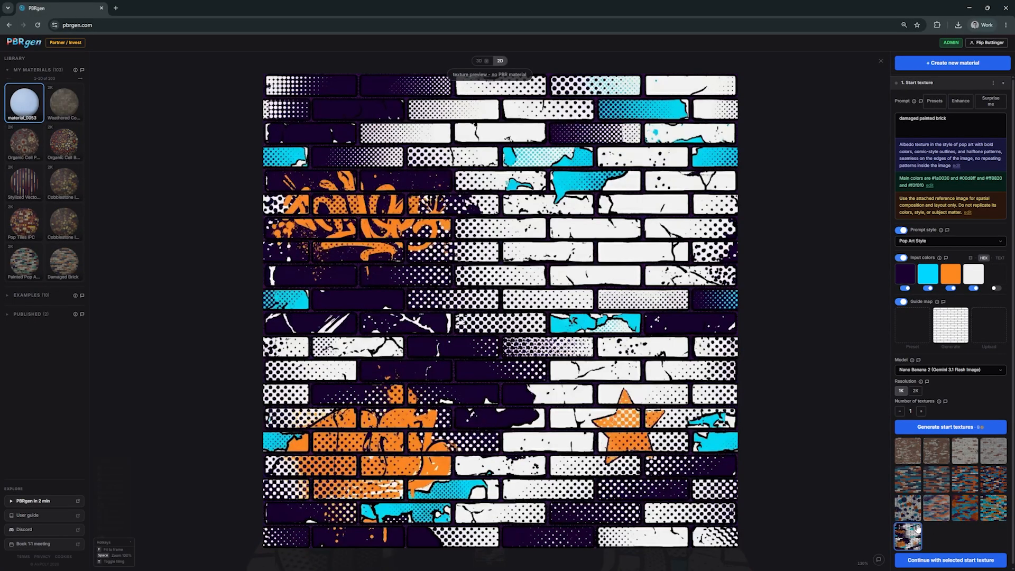
# Continue with the cyan and orange Nano Banana 2 start texture and choose to edit the texture
pyautogui.click(992, 508)
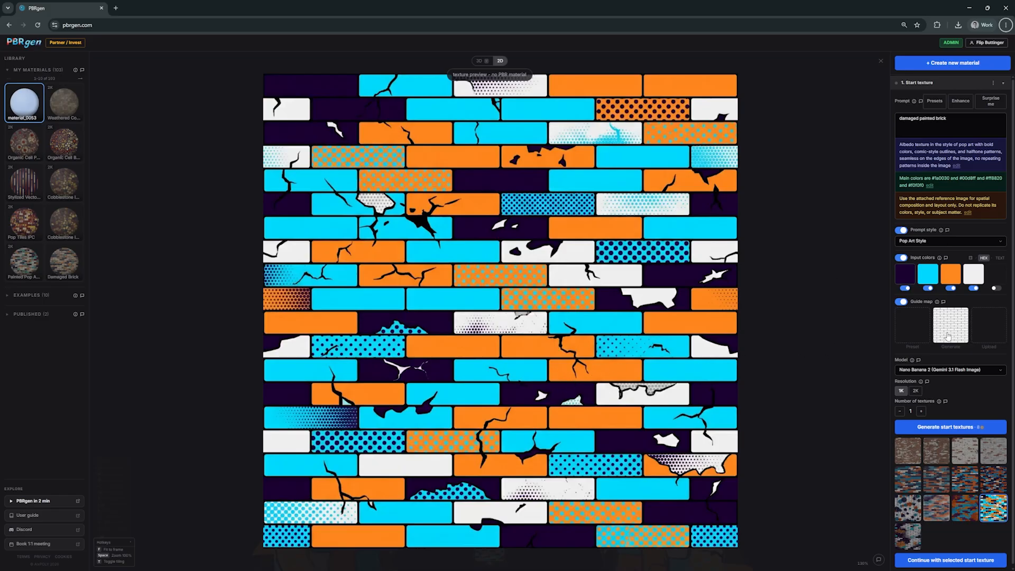
pyautogui.click(951, 562)
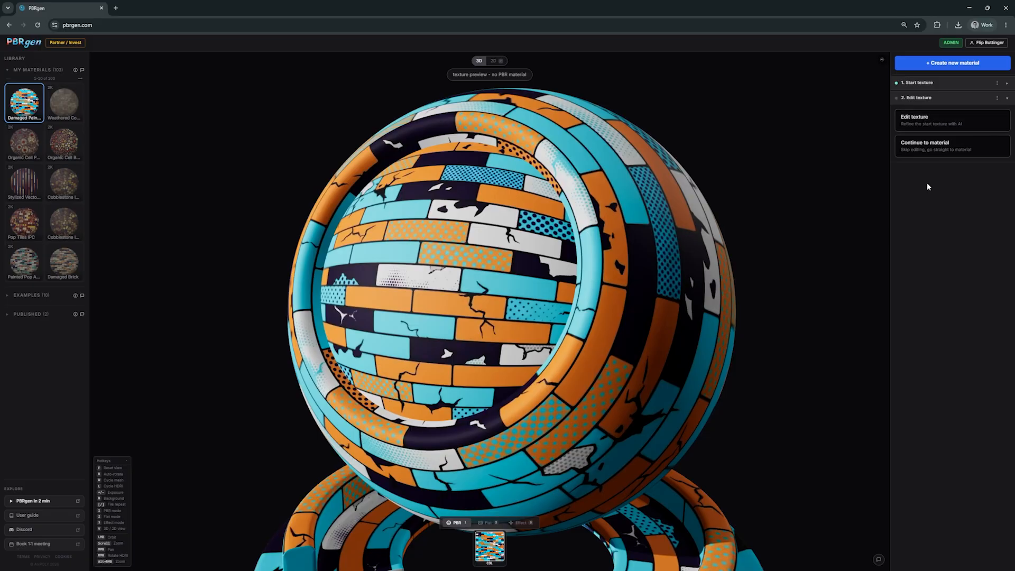
pyautogui.click(941, 123)
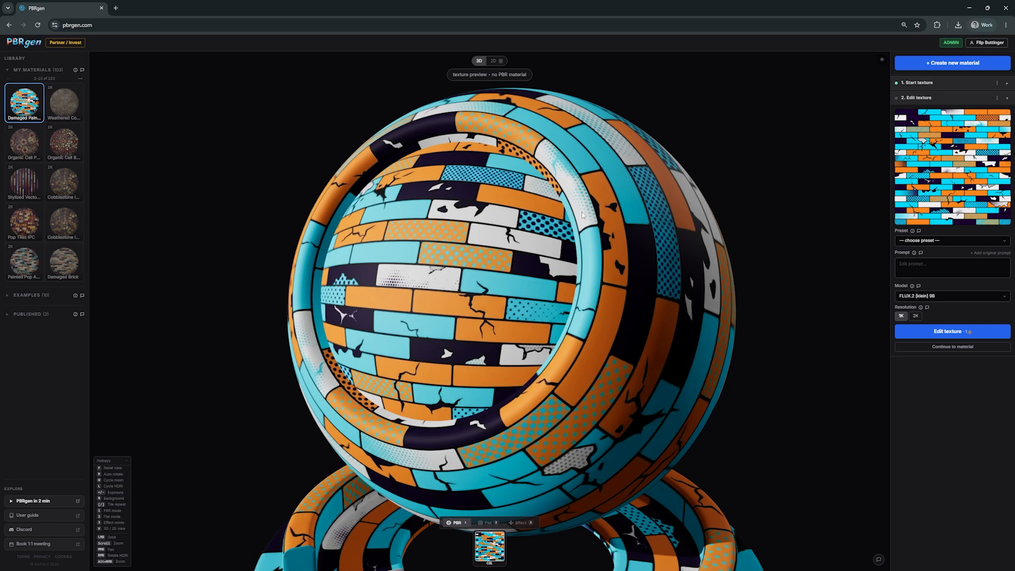
# Edit the texture with the prompt "make green an blue" using FLUX.2 [klein] 9B at 1K and inspect it on the 3D preview
pyautogui.click(931, 275)
pyautogui.write('make green an blue')
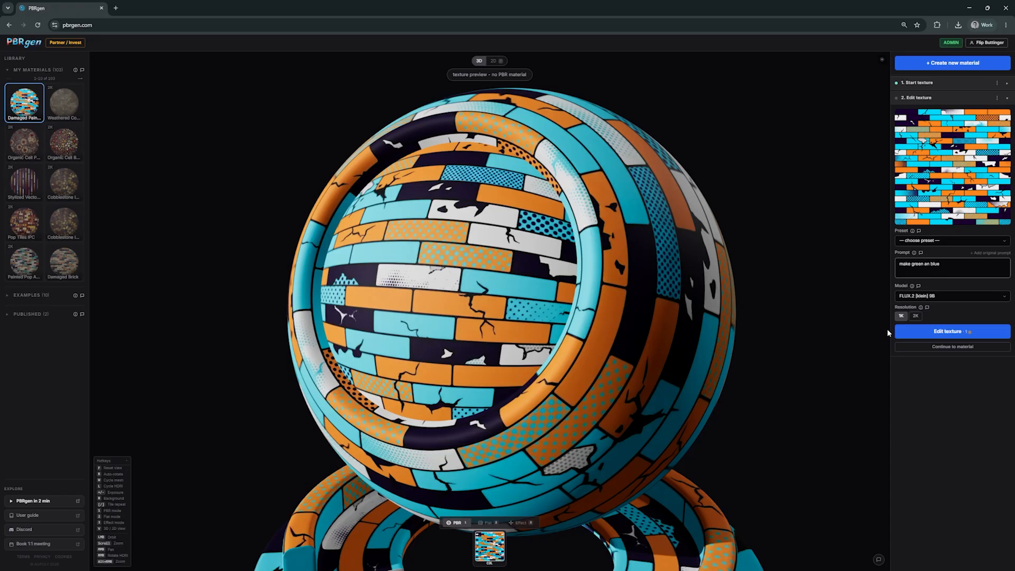
pyautogui.click(941, 335)
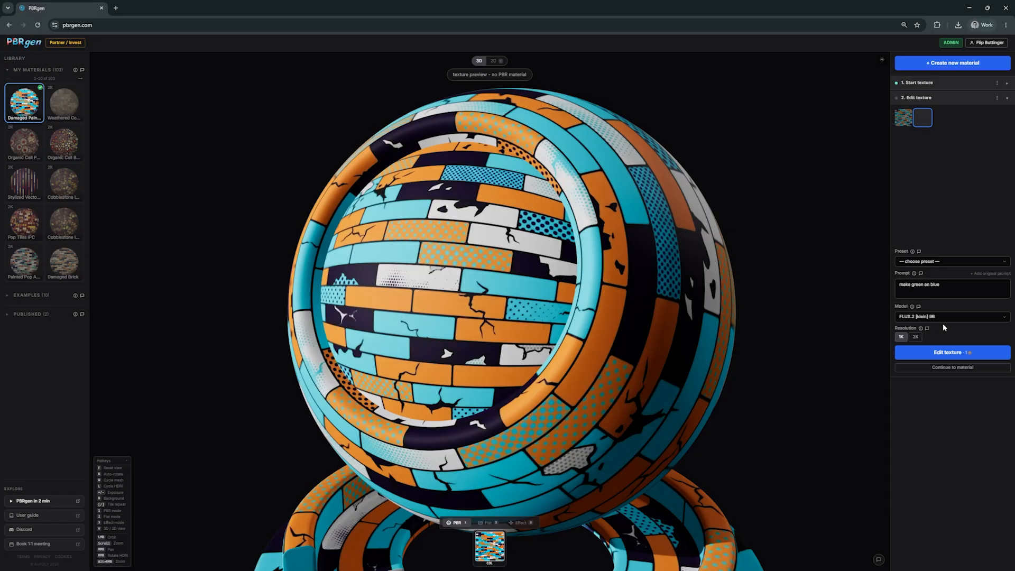
pyautogui.moveTo(545, 324); pyautogui.dragTo(611, 328)
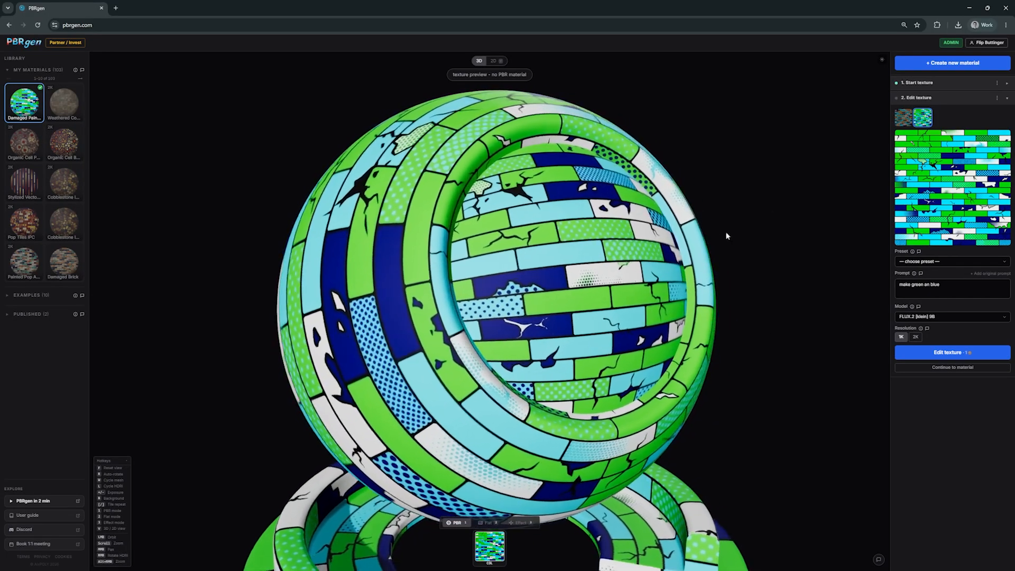
# Compare the green edit with the original texture, keep the original cyan and orange version, and continue to material creation
pyautogui.click(902, 119)
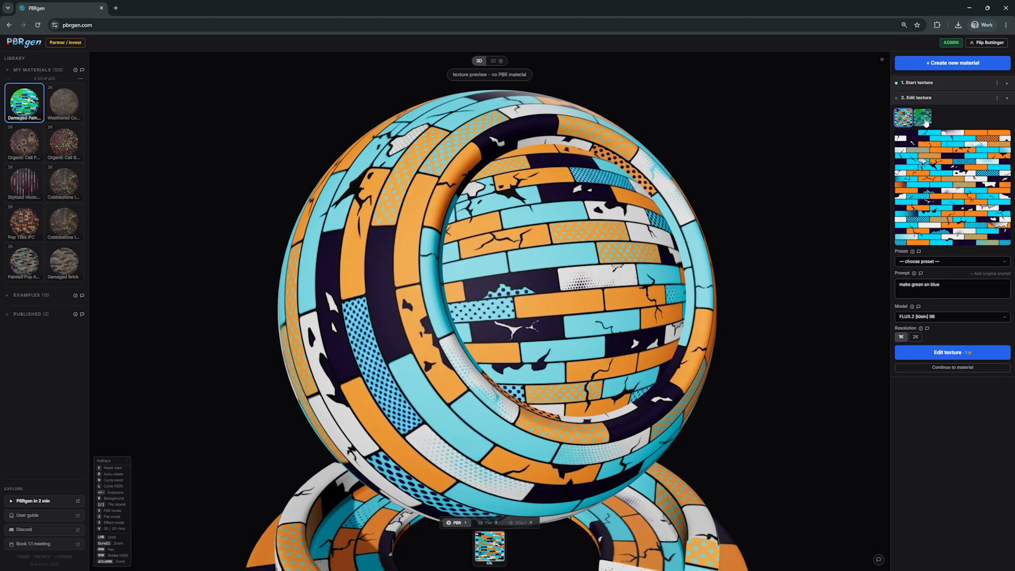
pyautogui.click(923, 120)
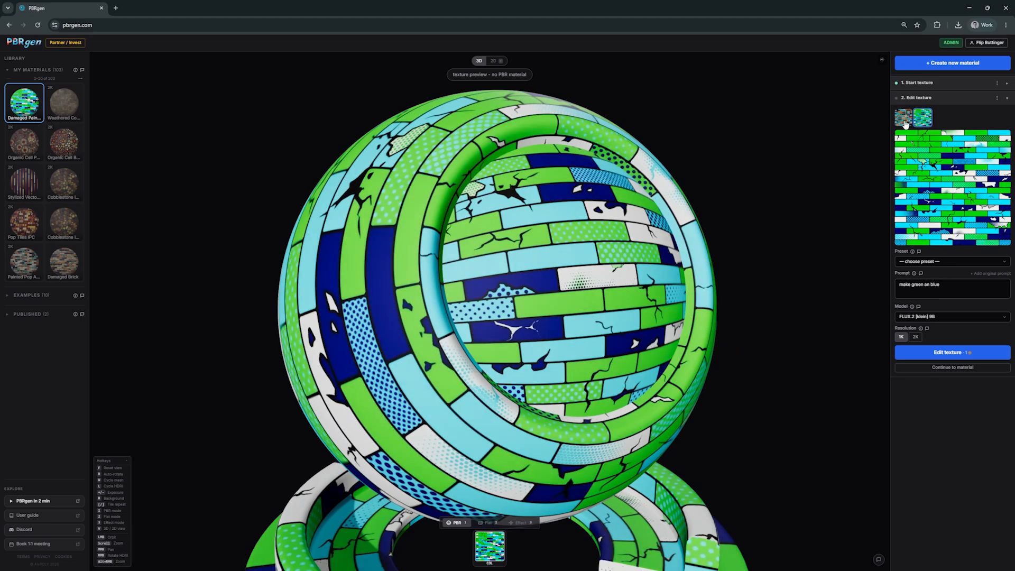
pyautogui.click(904, 120)
pyautogui.moveTo(538, 273); pyautogui.dragTo(676, 321)
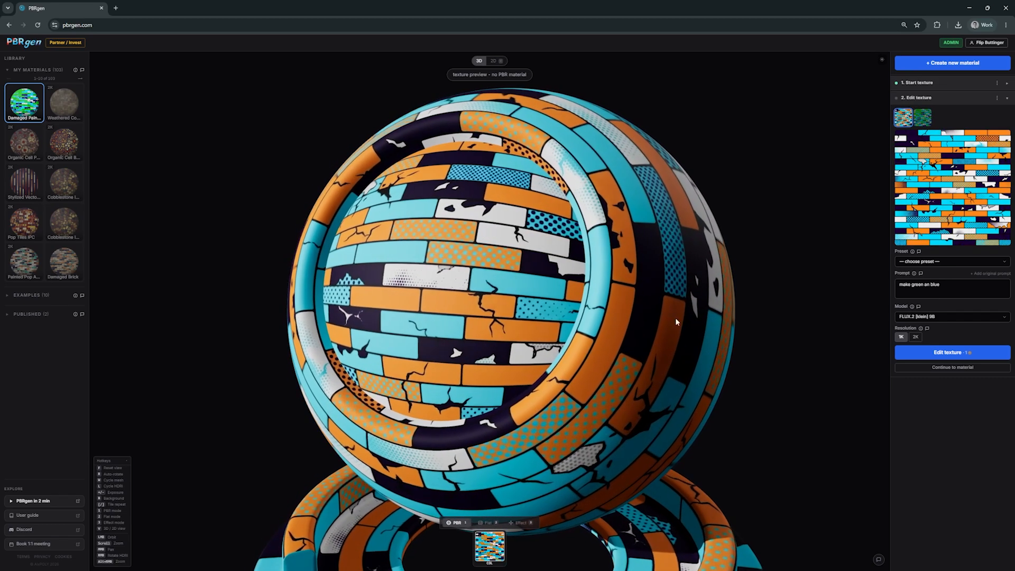
pyautogui.click(961, 370)
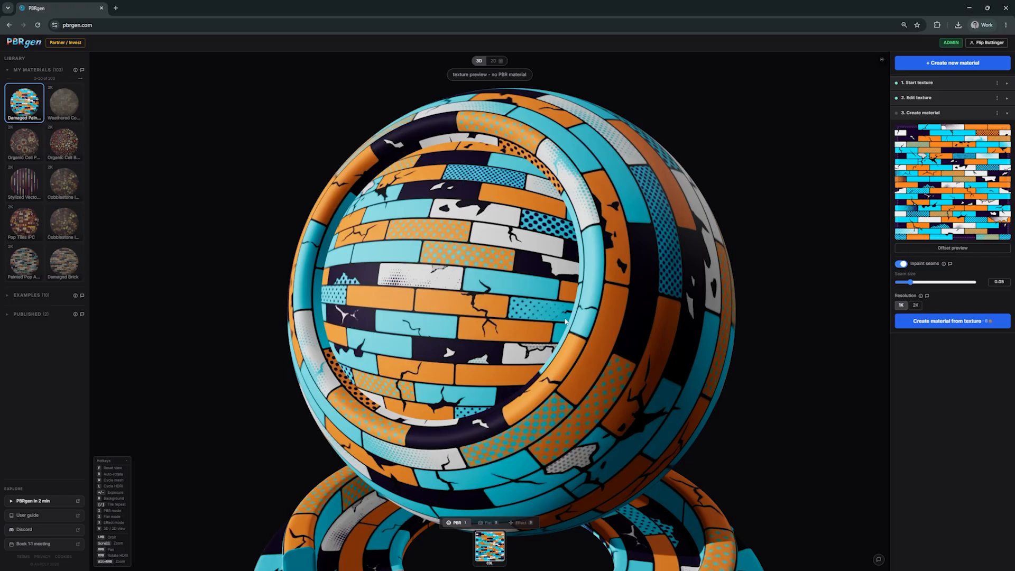
# Set the material resolution to 2K and inspect the texture's seams in the 2D view with offset preview and tiling enabled
pyautogui.click(917, 305)
pyautogui.click(1005, 132)
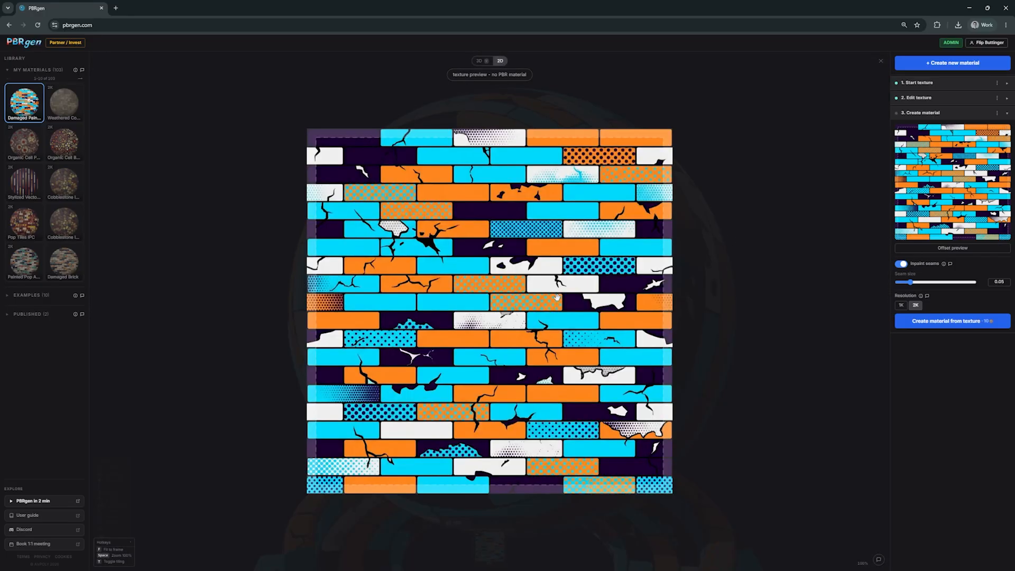
pyautogui.moveTo(501, 288); pyautogui.dragTo(511, 294)
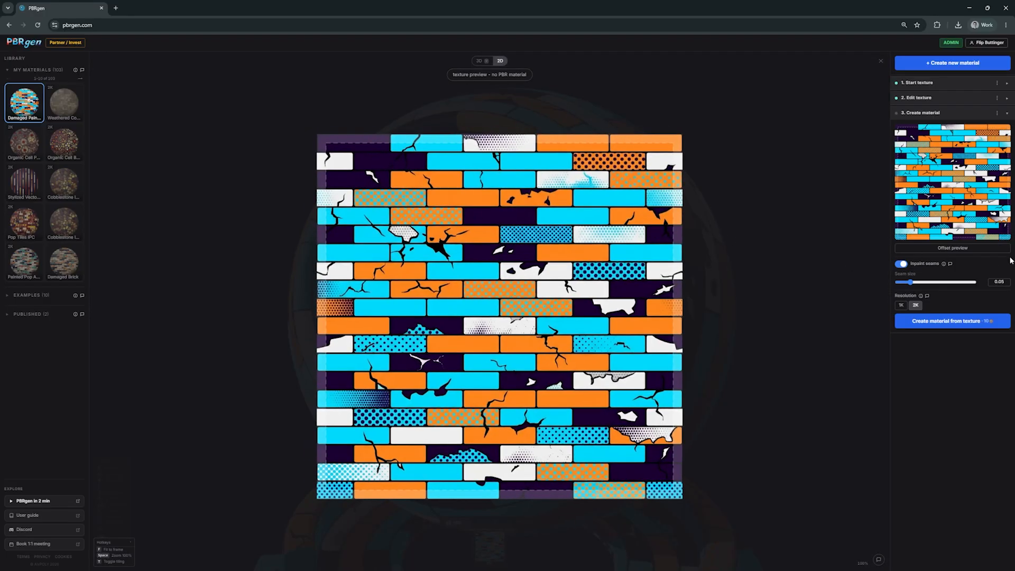
pyautogui.click(971, 253)
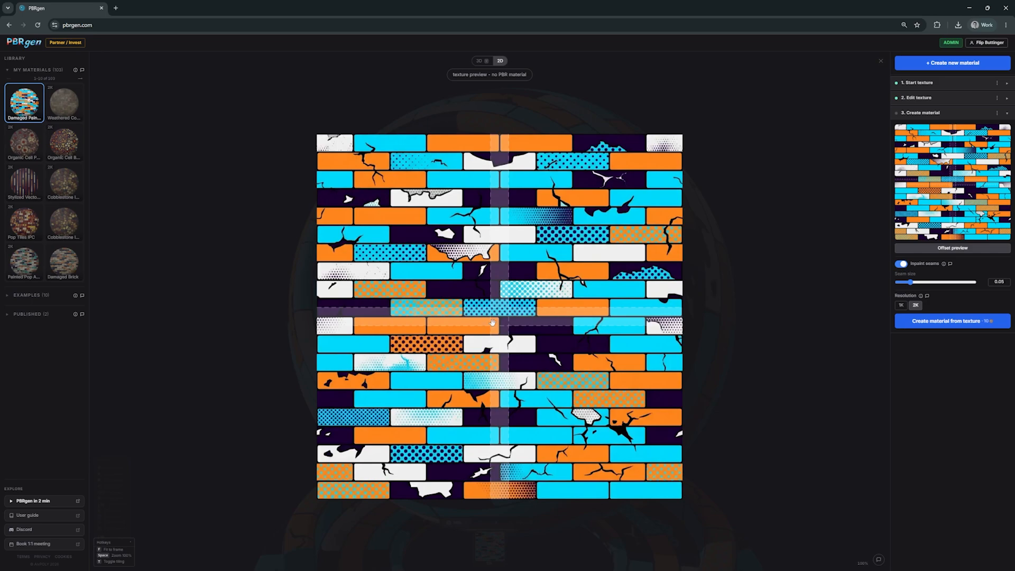
pyautogui.moveTo(379, 287); pyautogui.dragTo(396, 313)
pyautogui.press('t')
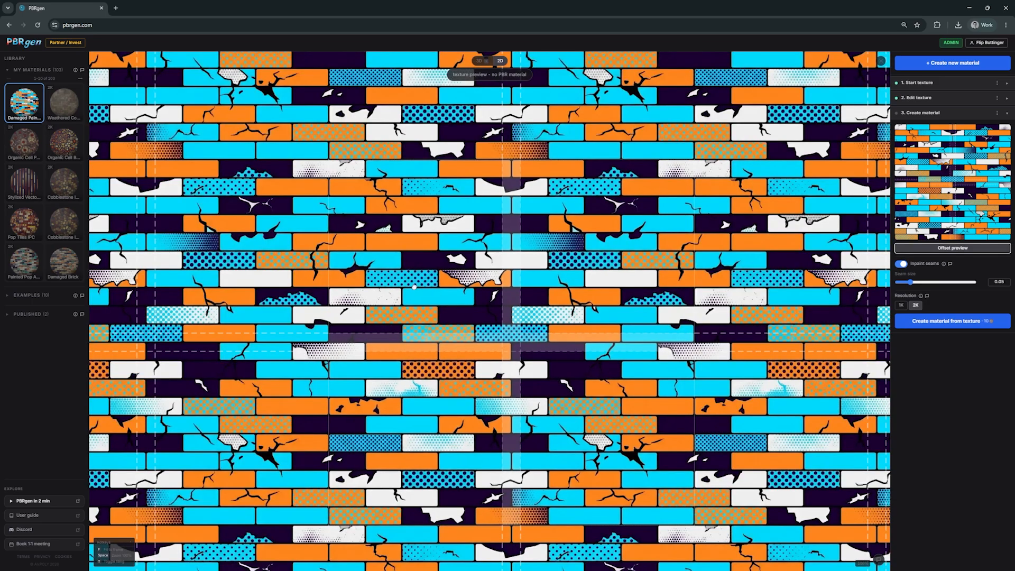
pyautogui.moveTo(367, 251); pyautogui.dragTo(369, 279)
pyautogui.moveTo(340, 199); pyautogui.dragTo(347, 218)
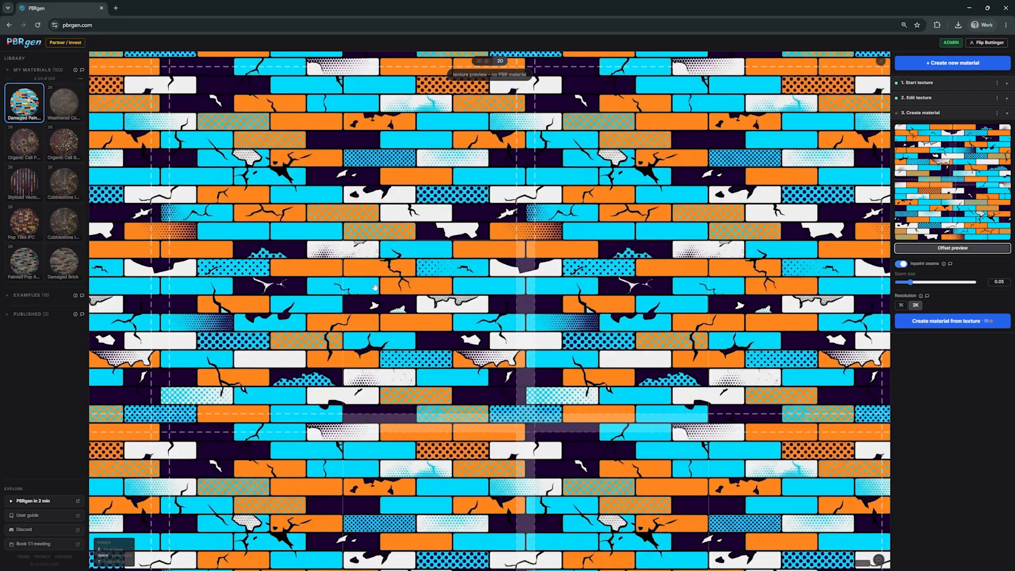
# Reduce the inpainting seam size to 0.01 and create the material from the texture
pyautogui.moveTo(375, 287); pyautogui.dragTo(408, 255)
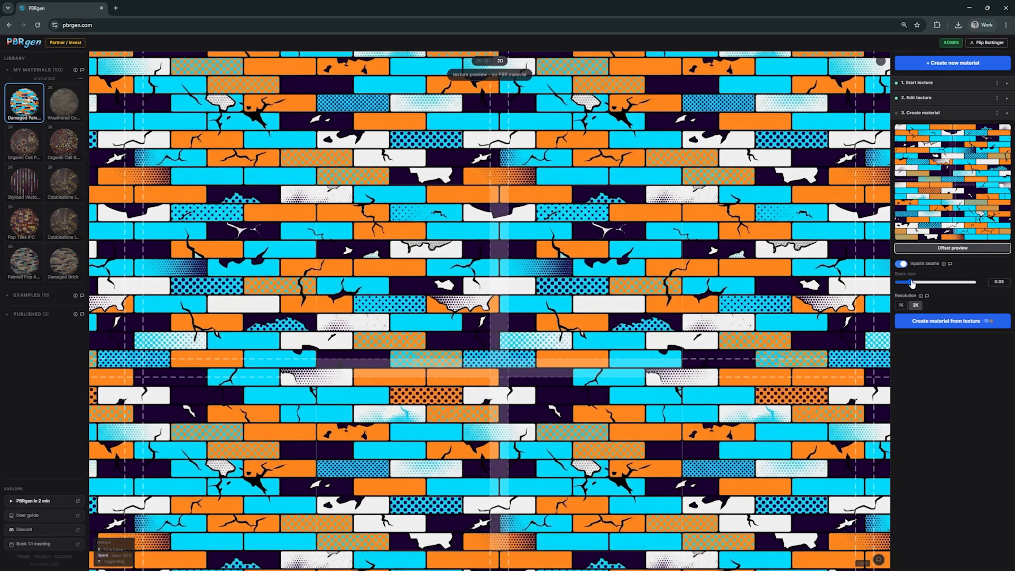
pyautogui.moveTo(909, 282); pyautogui.dragTo(896, 283)
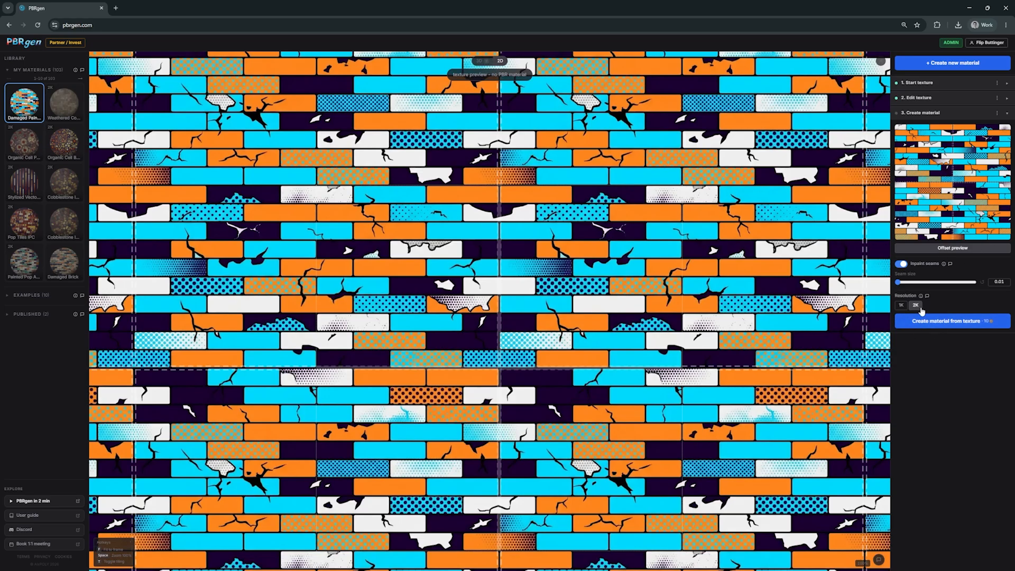
pyautogui.click(945, 324)
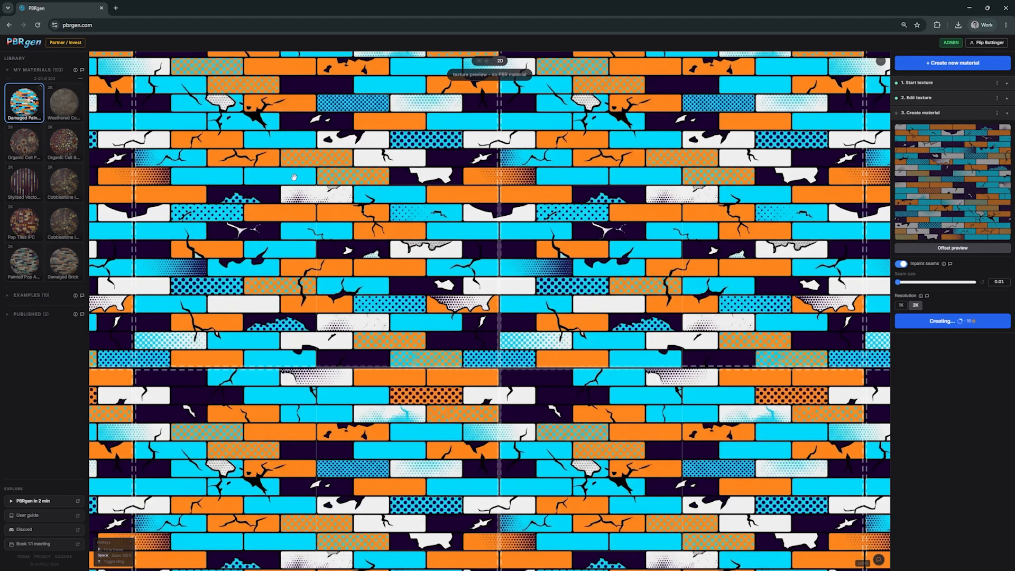
# Branch a new material from the start texture step, then open the finished 2K damaged painted brick material from the library
pyautogui.click(950, 86)
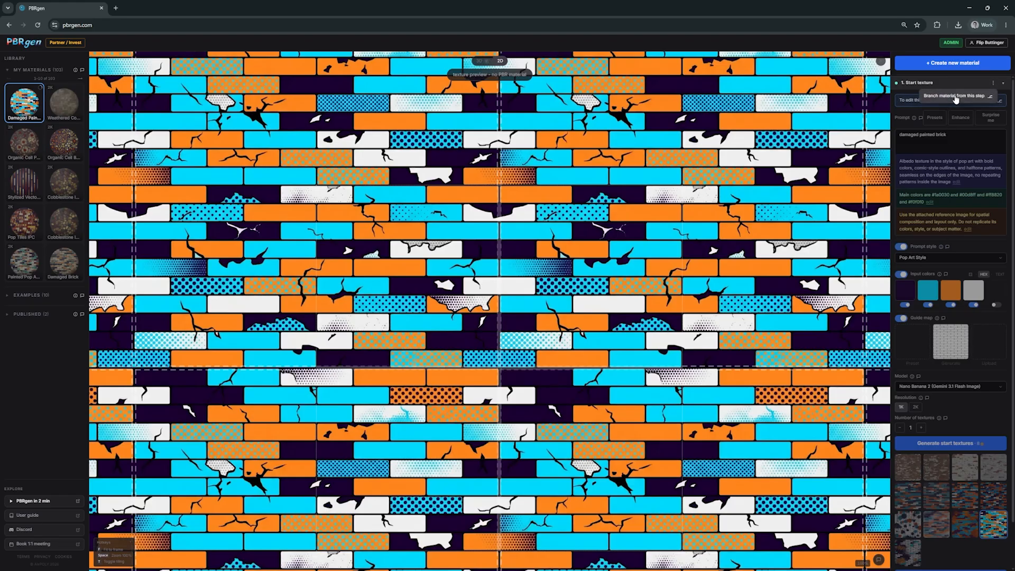
pyautogui.click(957, 100)
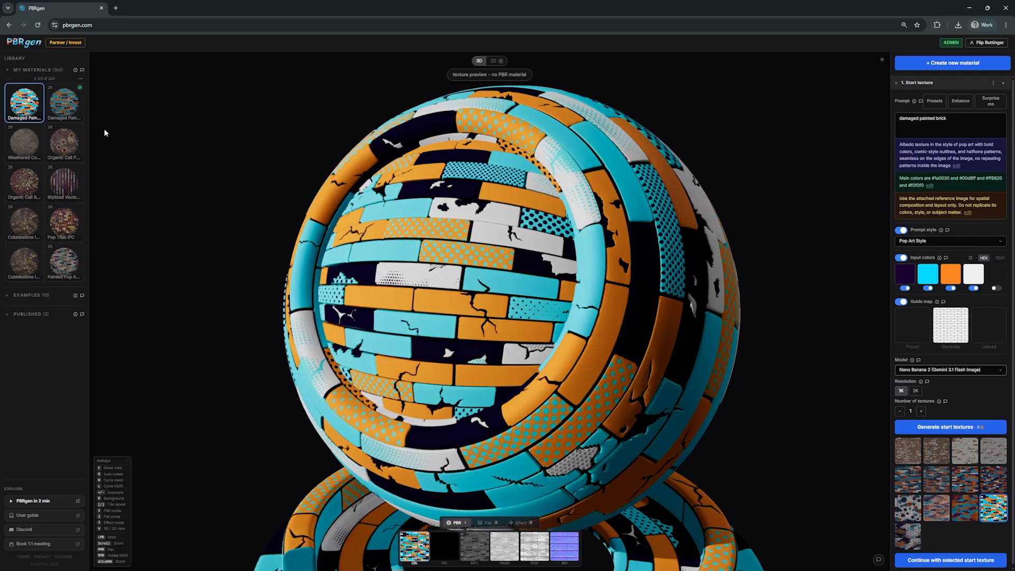
pyautogui.click(67, 107)
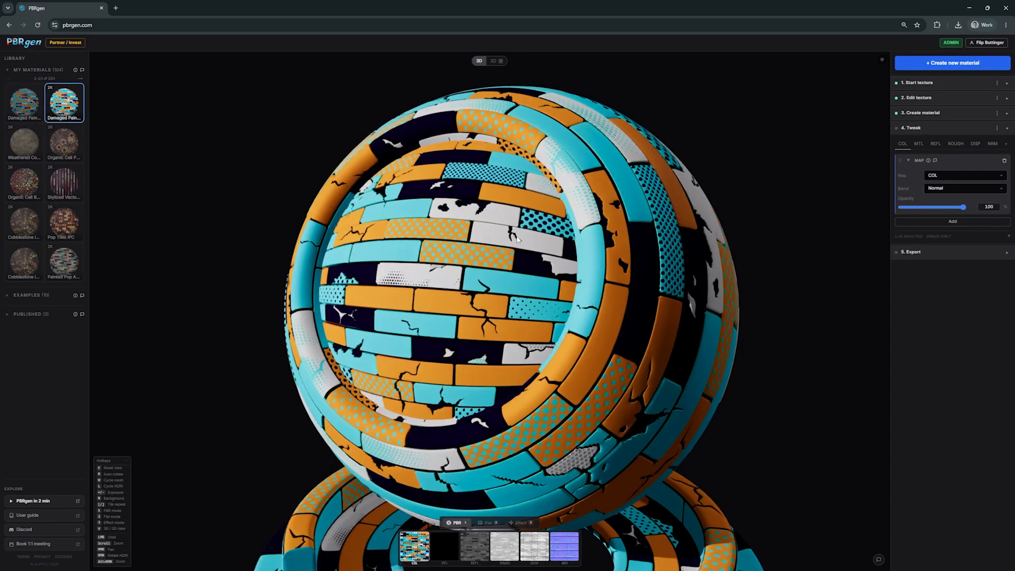
# Examine the finished brick material on the 3D preview up close, from several angles and under different light directions
pyautogui.moveTo(516, 239)
pyautogui.mouseDown()
pyautogui.moveTo(601, 244)
pyautogui.moveTo(509, 237)
pyautogui.mouseUp()
pyautogui.scroll(3, 601, 244)
pyautogui.scroll(-3, 509, 237)
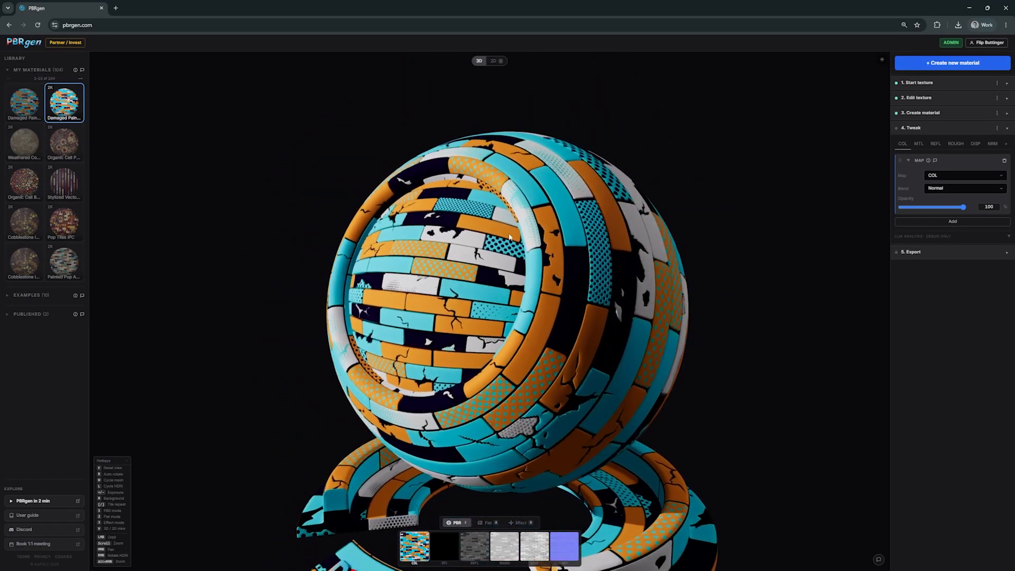
pyautogui.scroll(3, 607, 231)
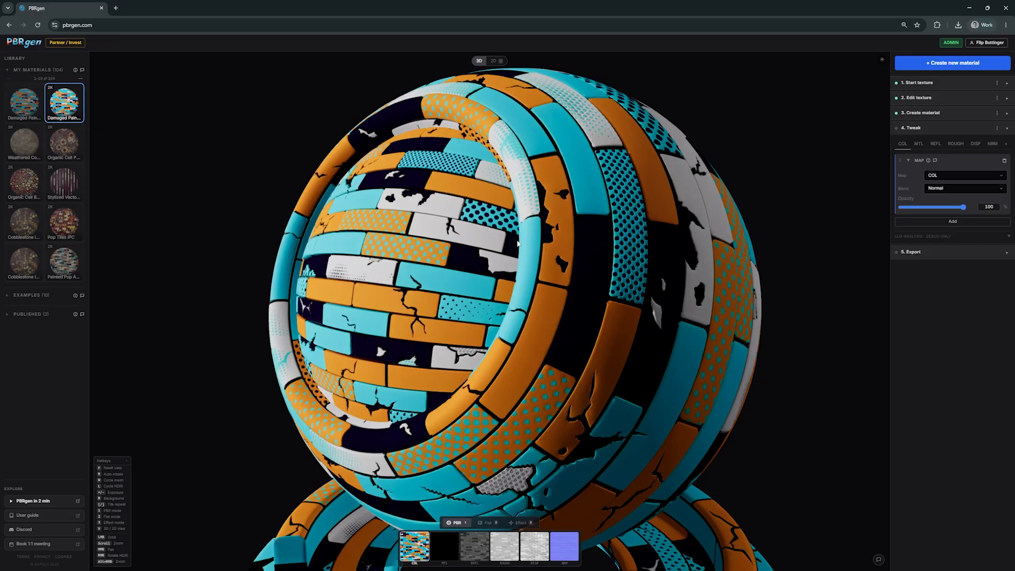
pyautogui.moveTo(541, 225); pyautogui.dragTo(437, 258)
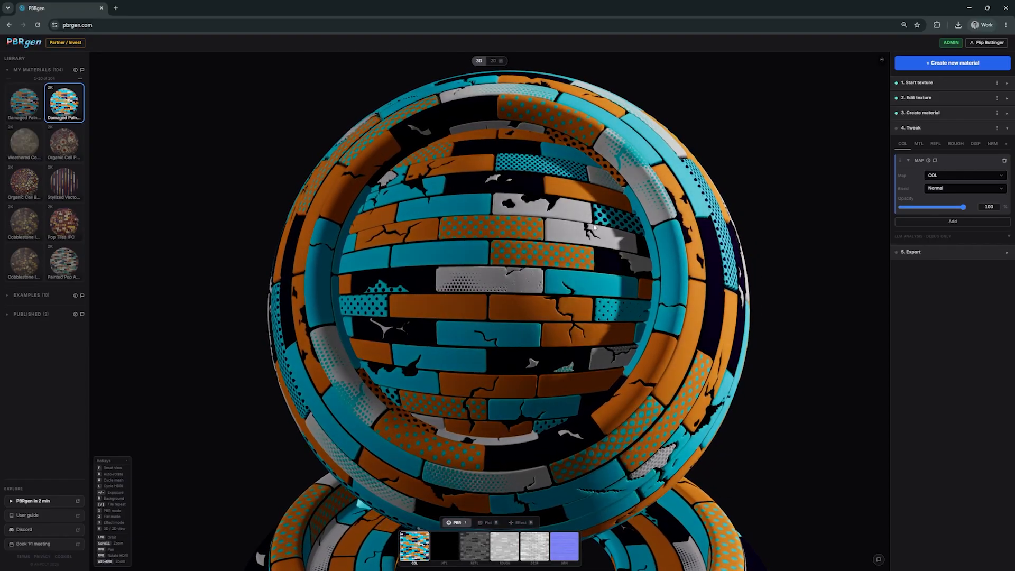
pyautogui.moveTo(594, 229); pyautogui.dragTo(574, 223)
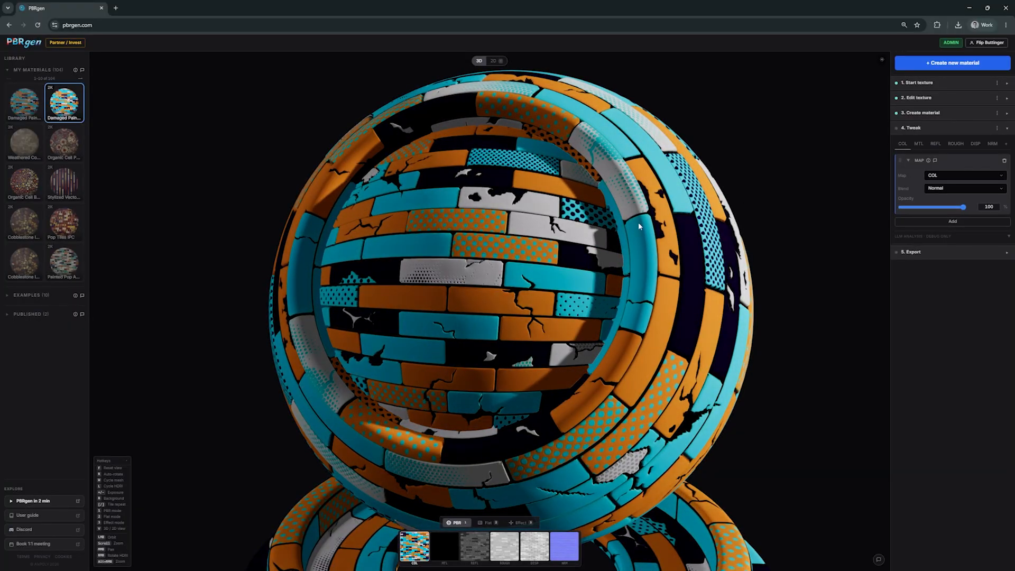
# Show the environment background and cycle through the HDRIs to judge the material's lighting, then inspect it on the plain dark background
pyautogui.press('b')
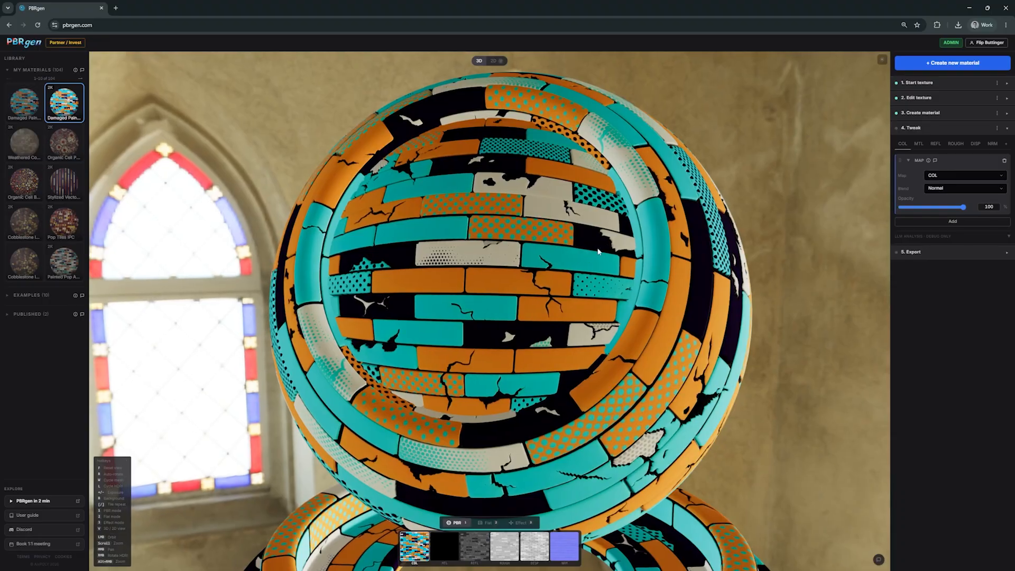
pyautogui.moveTo(598, 252); pyautogui.dragTo(472, 218)
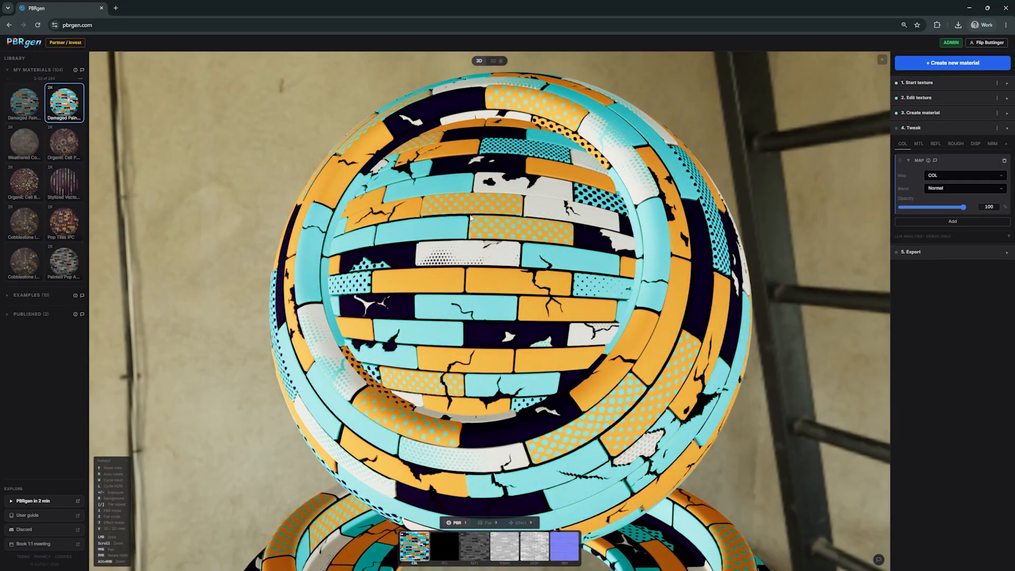
pyautogui.press('l')
pyautogui.press('l')
pyautogui.press('l')
pyautogui.press('l')
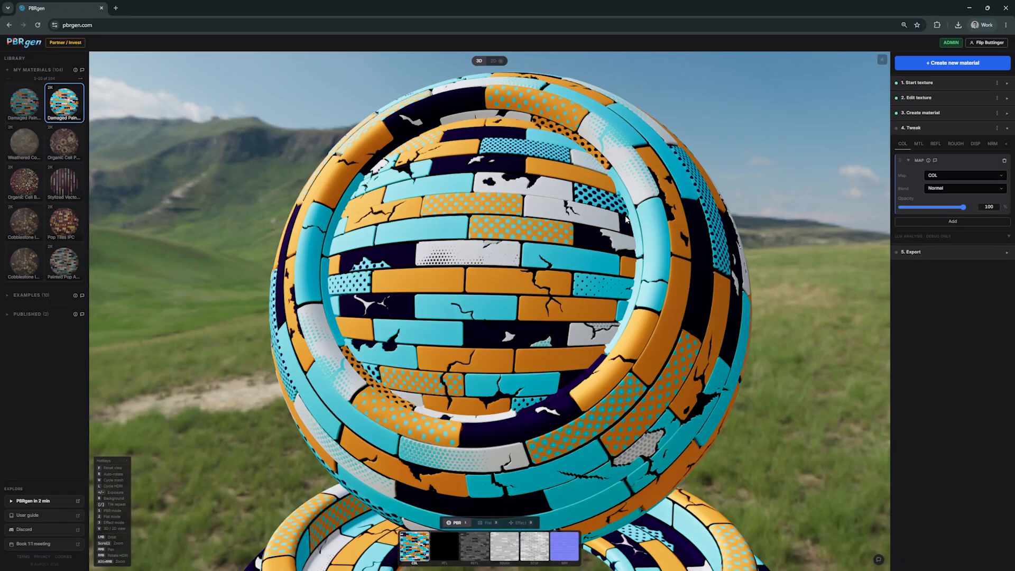
pyautogui.press('l')
pyautogui.press('l')
pyautogui.press('l')
pyautogui.press('l')
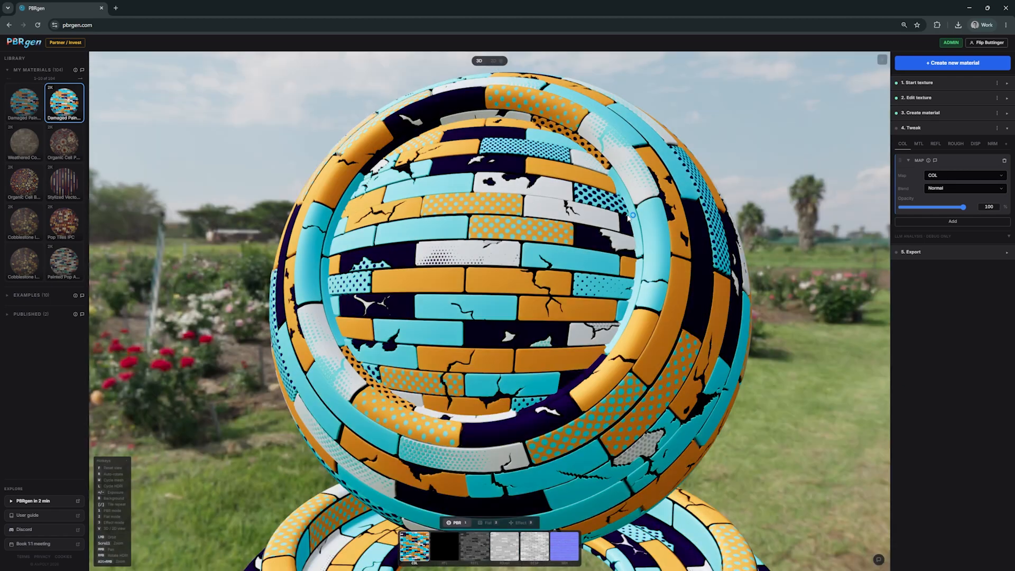
pyautogui.press('l')
pyautogui.press('l')
pyautogui.moveTo(611, 235)
pyautogui.mouseDown()
pyautogui.moveTo(524, 227)
pyautogui.moveTo(618, 220)
pyautogui.mouseUp()
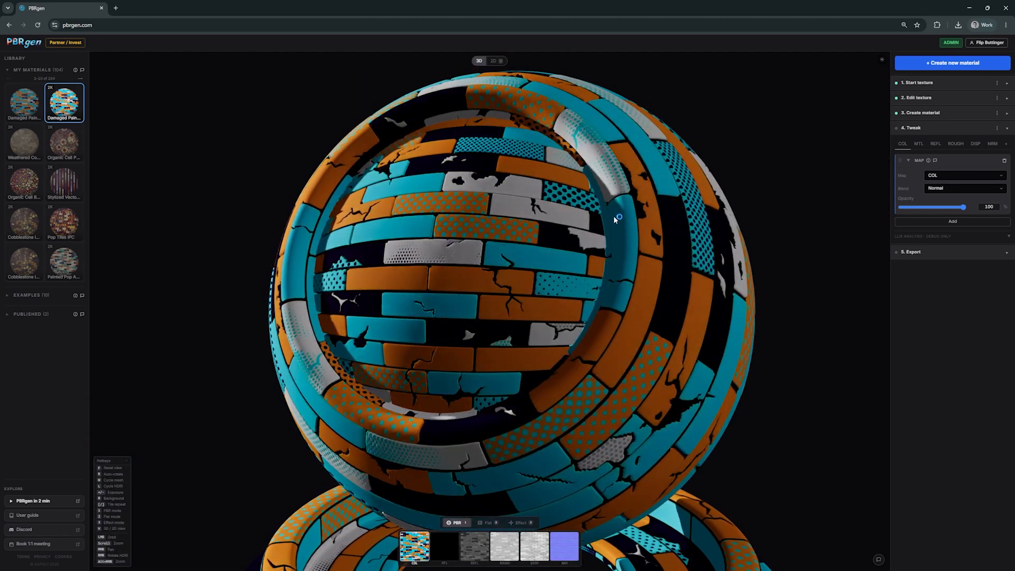
pyautogui.moveTo(578, 253); pyautogui.dragTo(572, 266)
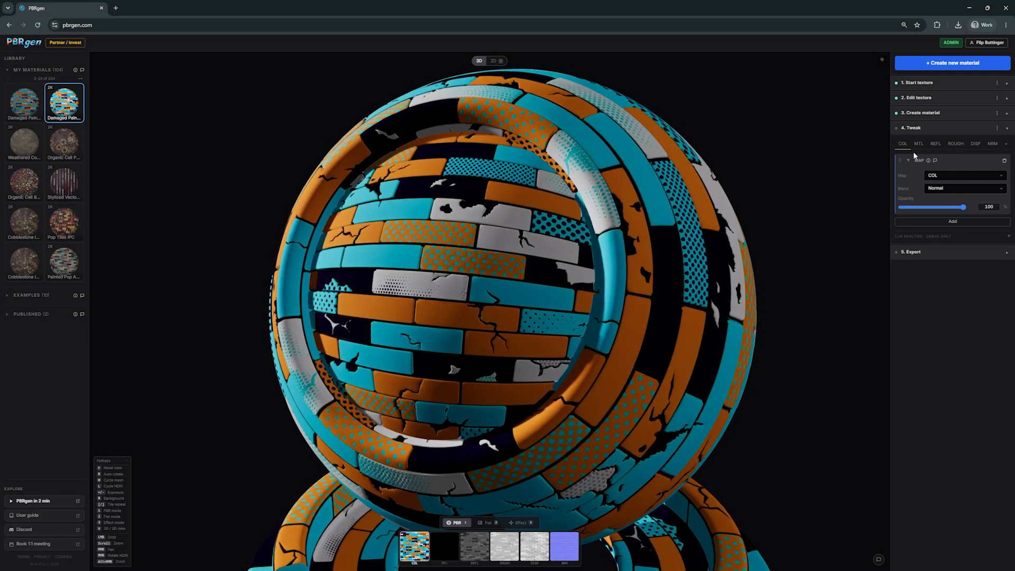
# Look through the tweak settings of the reflection, roughness, displacement, normal and metallic maps
pyautogui.click(935, 144)
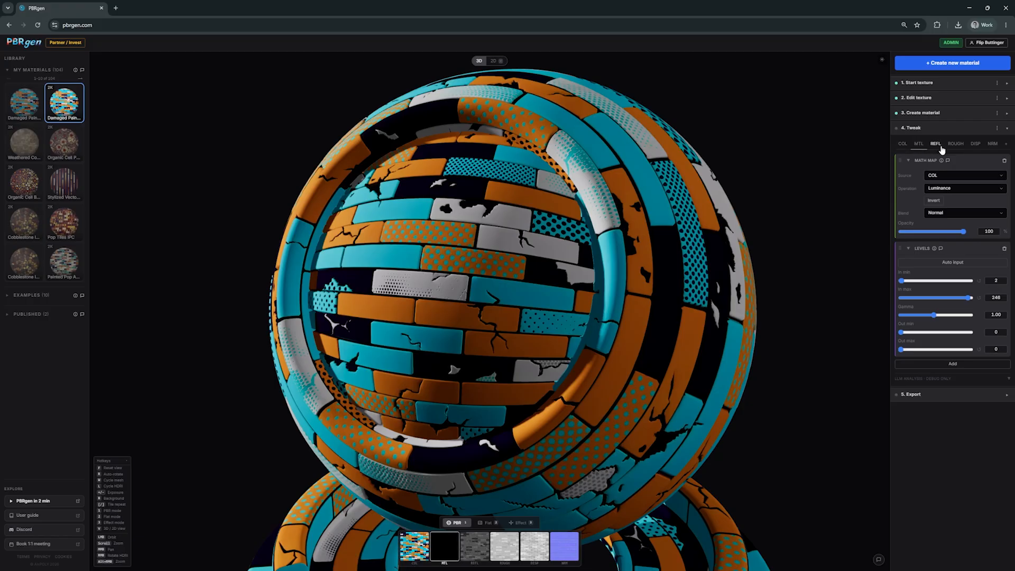
pyautogui.click(958, 146)
pyautogui.click(975, 145)
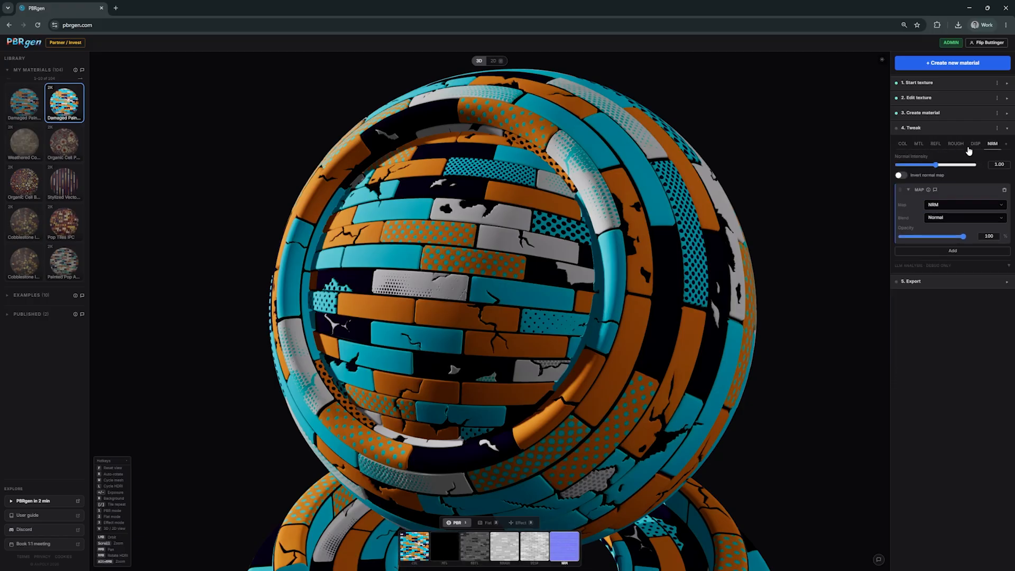
pyautogui.click(918, 144)
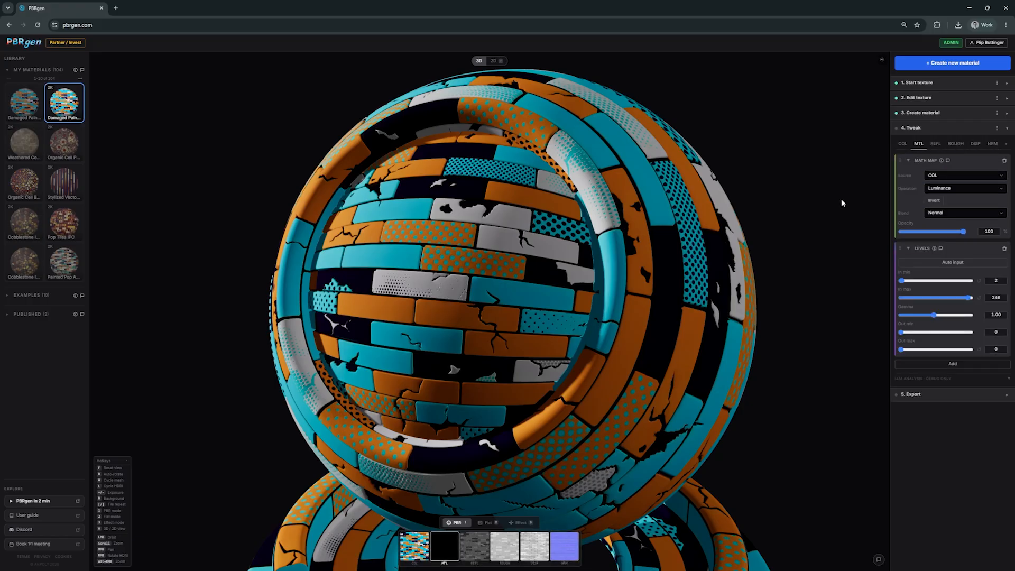
# View the metallic and color maps flat on the 3D preview, then return to the full PBR shading
pyautogui.click(446, 550)
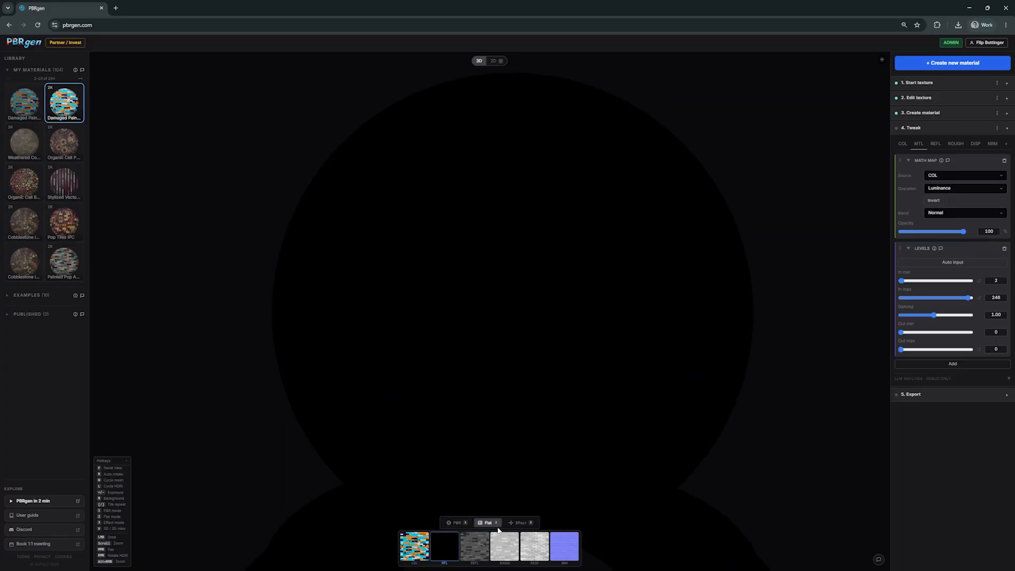
pyautogui.click(415, 552)
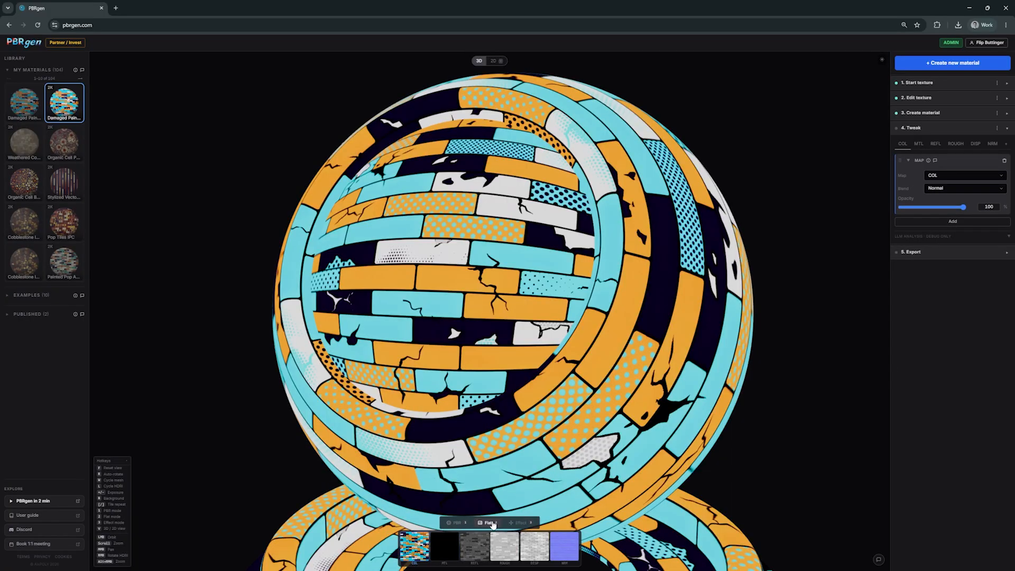
pyautogui.click(459, 522)
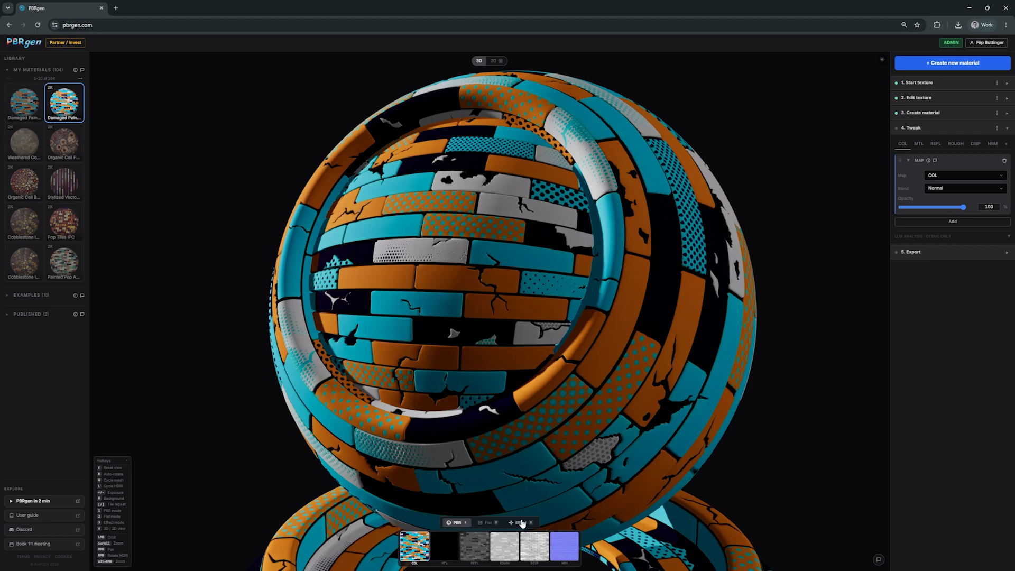
# View the displacement map flat on the 3D preview, then examine its isolated effect on the surface
pyautogui.click(534, 552)
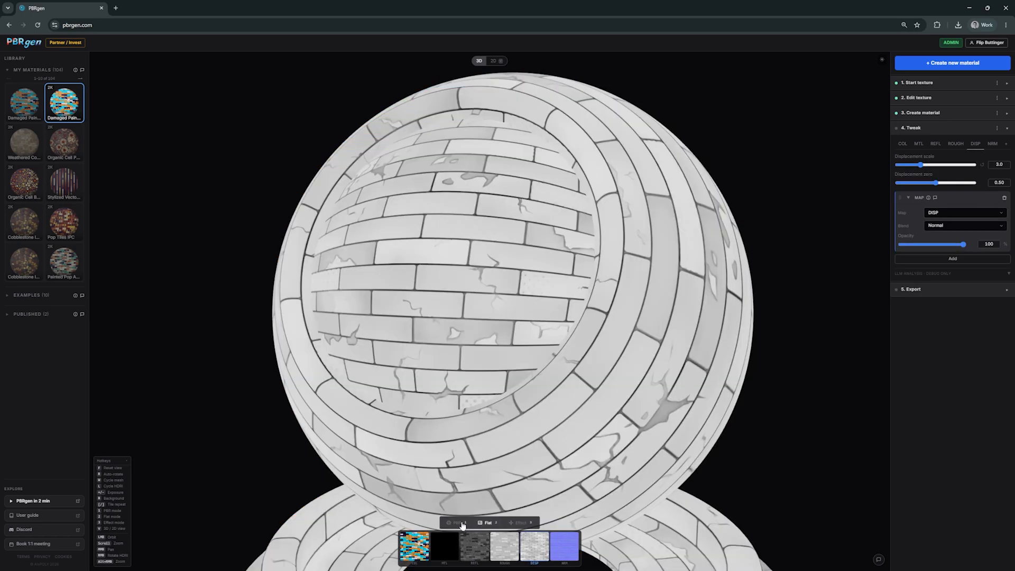
pyautogui.scroll(3, 586, 432)
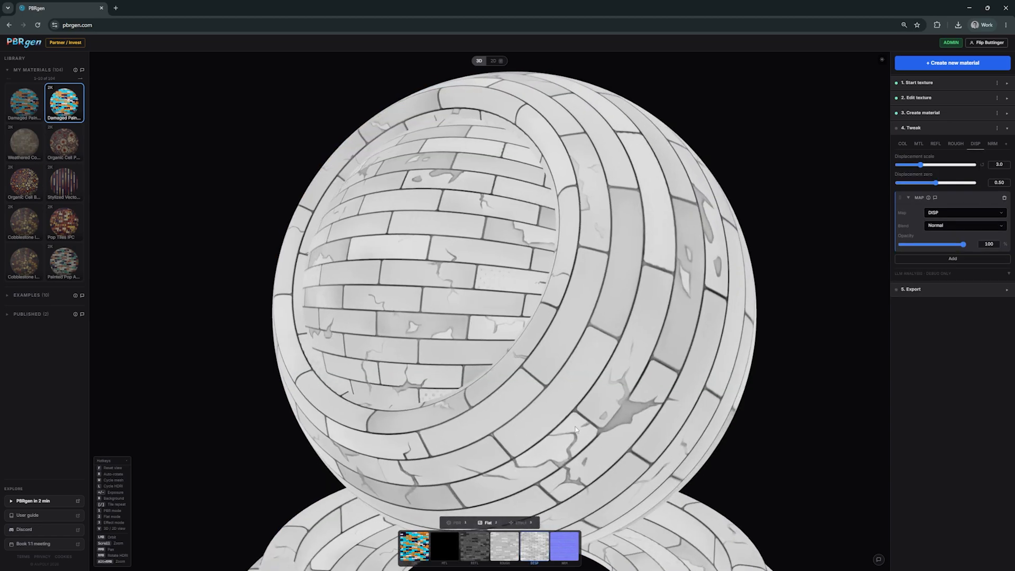
pyautogui.click(520, 524)
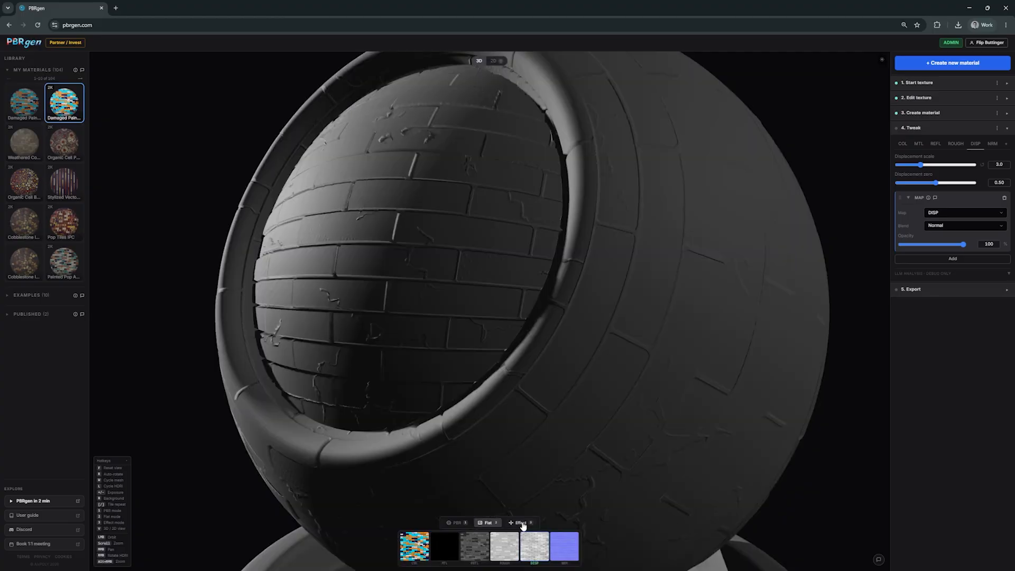
pyautogui.scroll(-3, 584, 439)
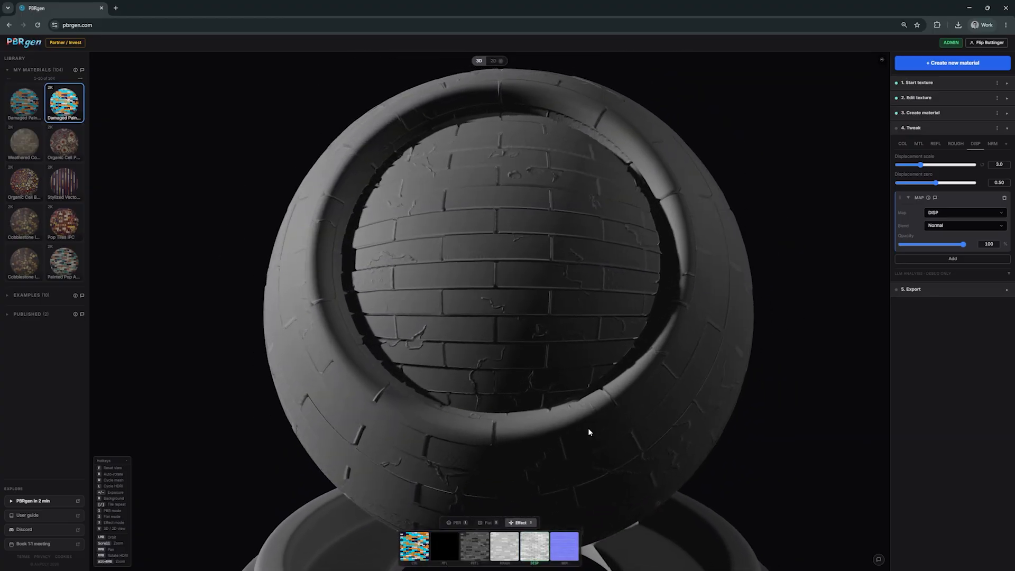
# Set the displacement scale to 4.9 and, with the normal map's effect isolated, the normal intensity to 0.51, then return to full PBR shading
pyautogui.moveTo(920, 165); pyautogui.dragTo(937, 165)
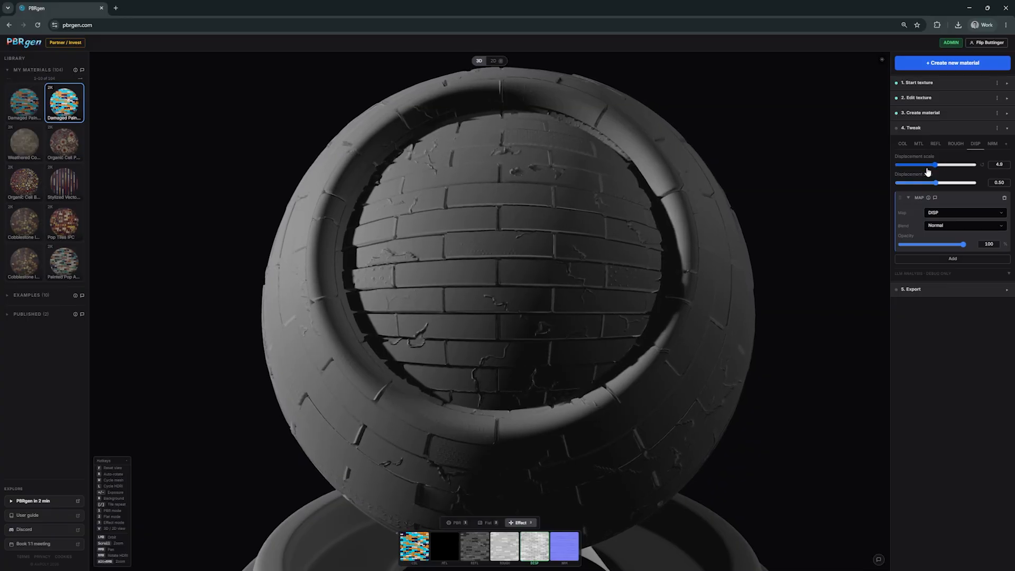
pyautogui.click(568, 552)
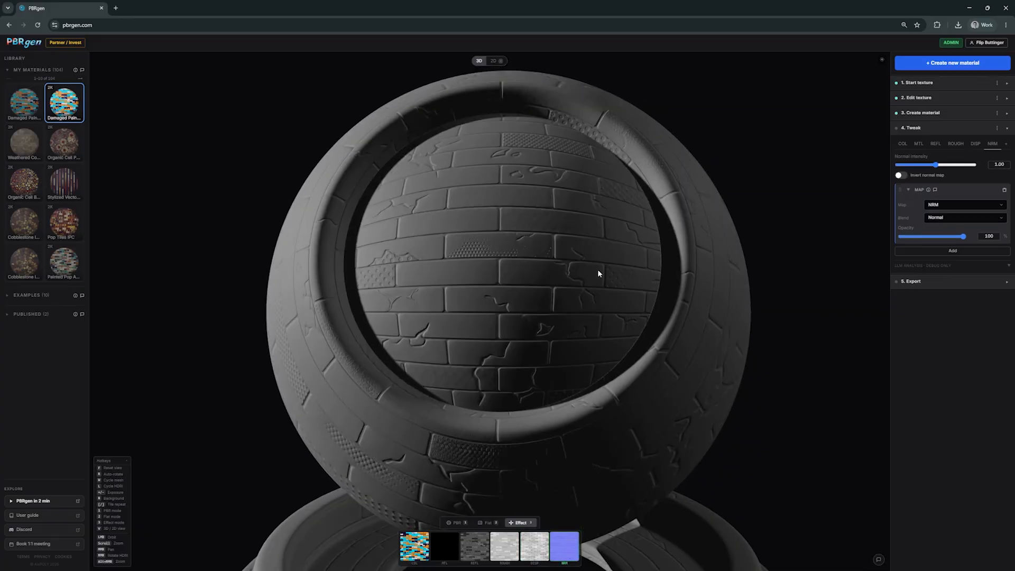
pyautogui.moveTo(599, 273); pyautogui.dragTo(573, 267)
pyautogui.click(917, 164)
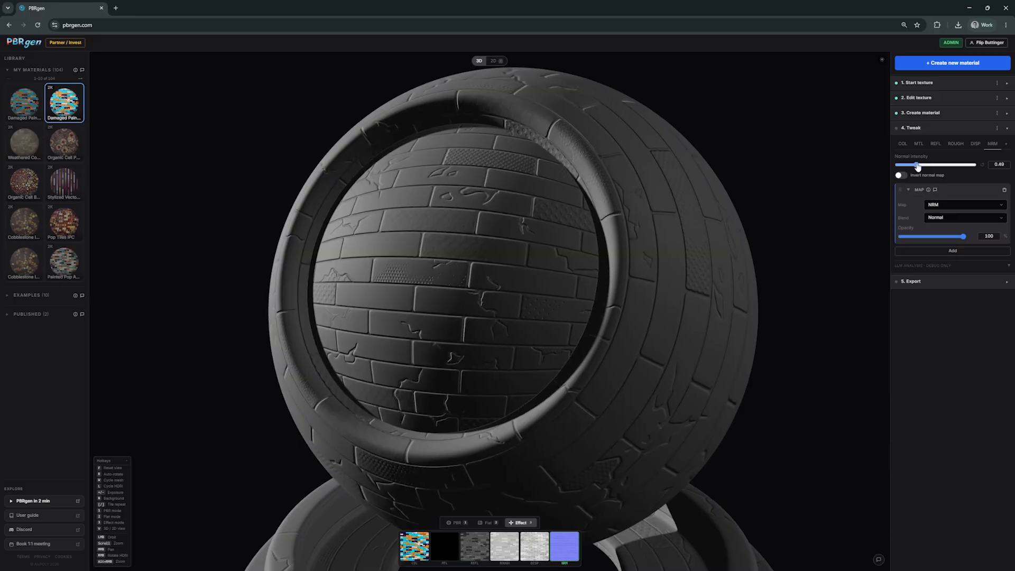
pyautogui.moveTo(917, 164)
pyautogui.mouseDown()
pyautogui.moveTo(946, 165)
pyautogui.moveTo(933, 165)
pyautogui.mouseUp()
pyautogui.moveTo(670, 249); pyautogui.dragTo(707, 235)
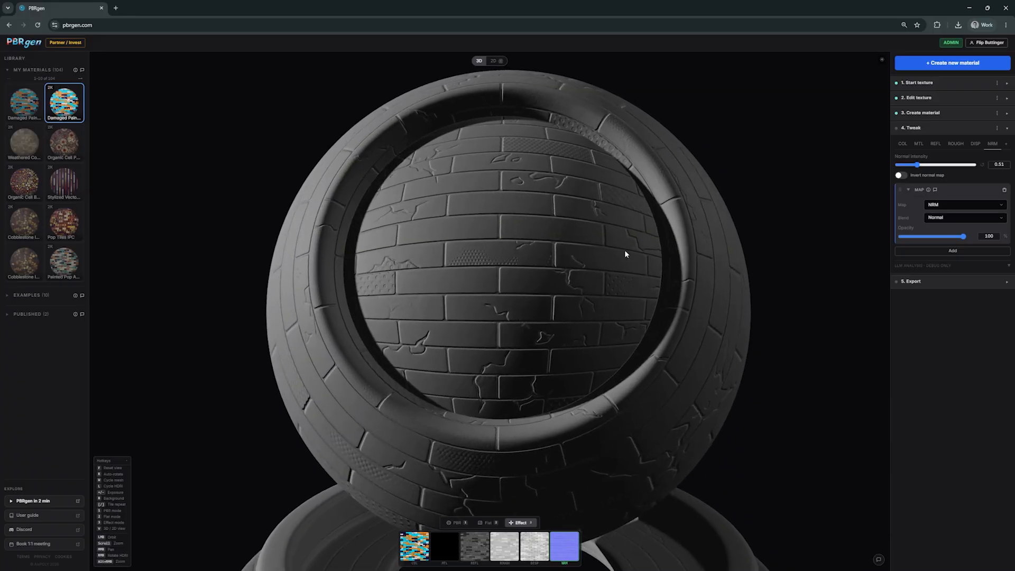
pyautogui.scroll(4, 626, 251)
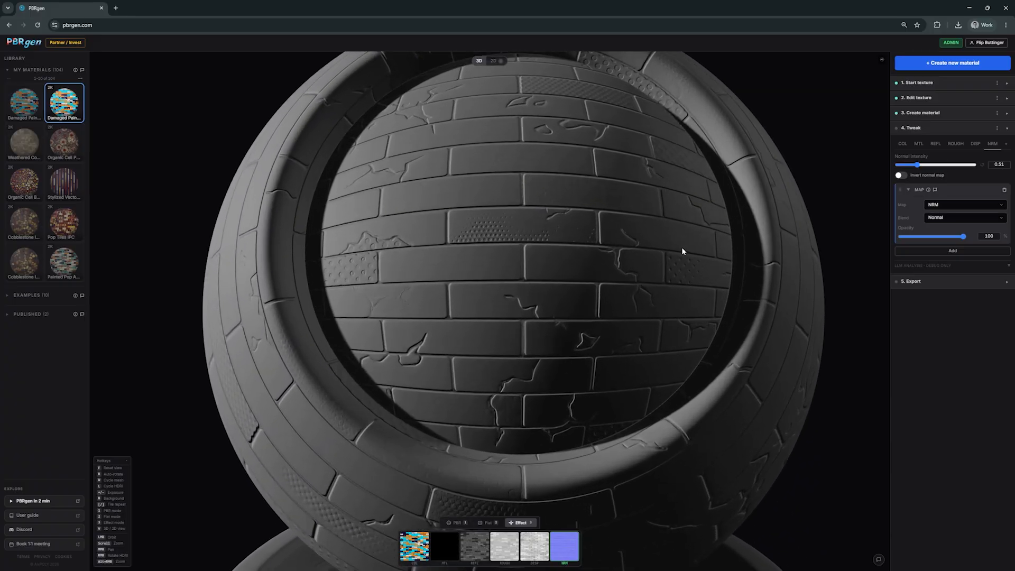
pyautogui.click(457, 523)
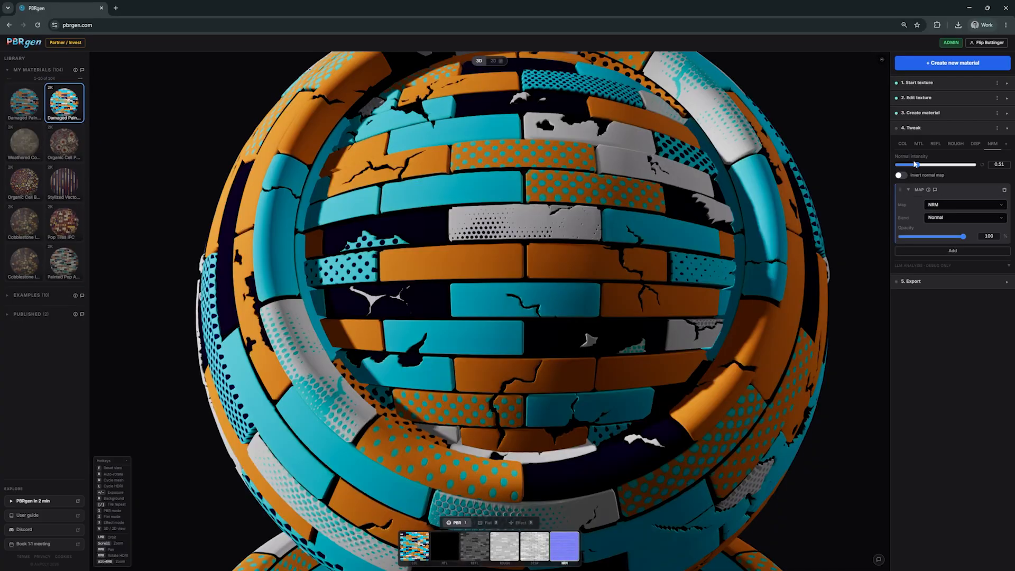
# Add a Hue Rotate effect to the color map and set it to -63 degrees to turn the bricks green and magenta
pyautogui.click(903, 144)
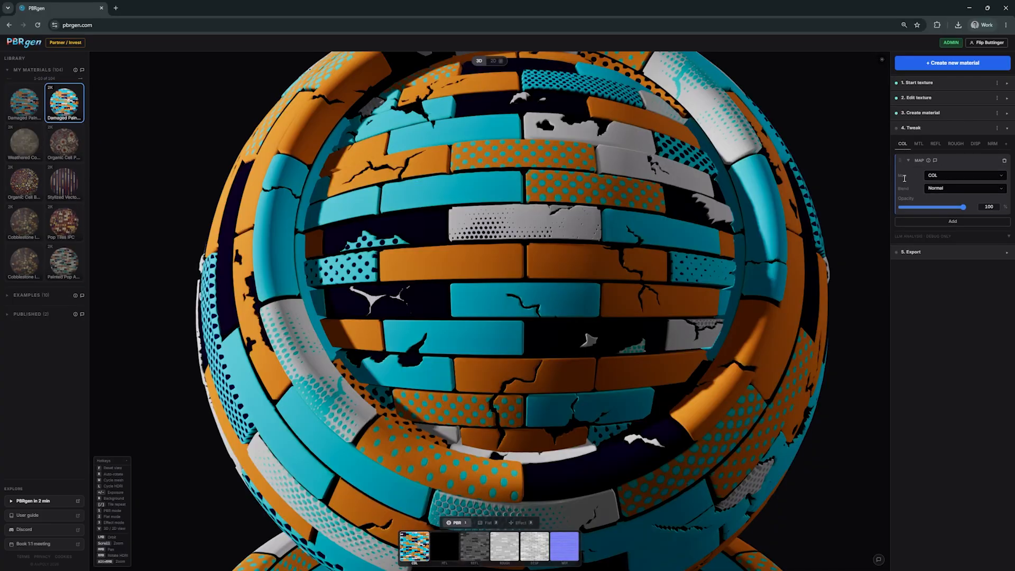
pyautogui.click(953, 223)
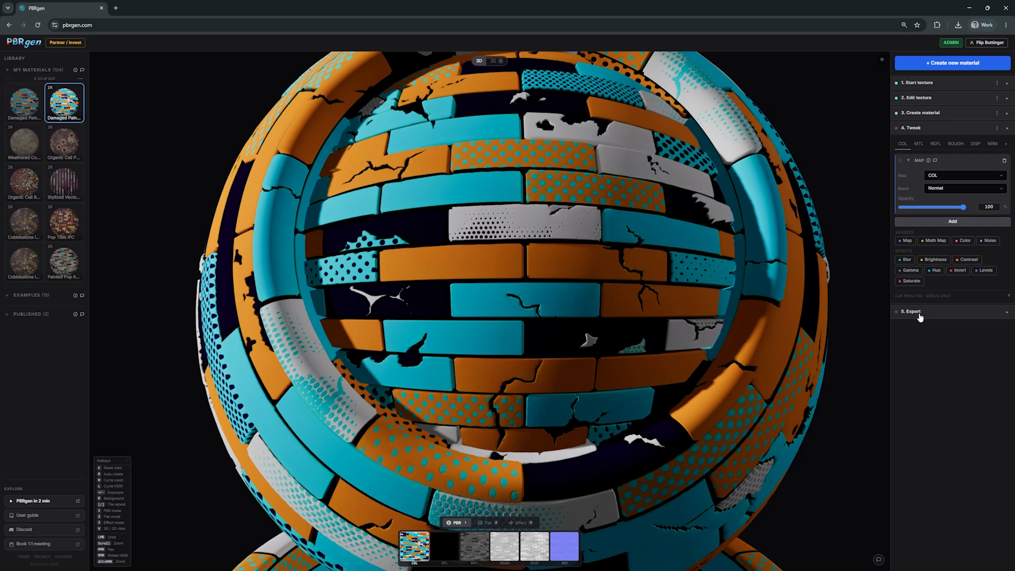
pyautogui.moveTo(718, 301); pyautogui.dragTo(646, 294)
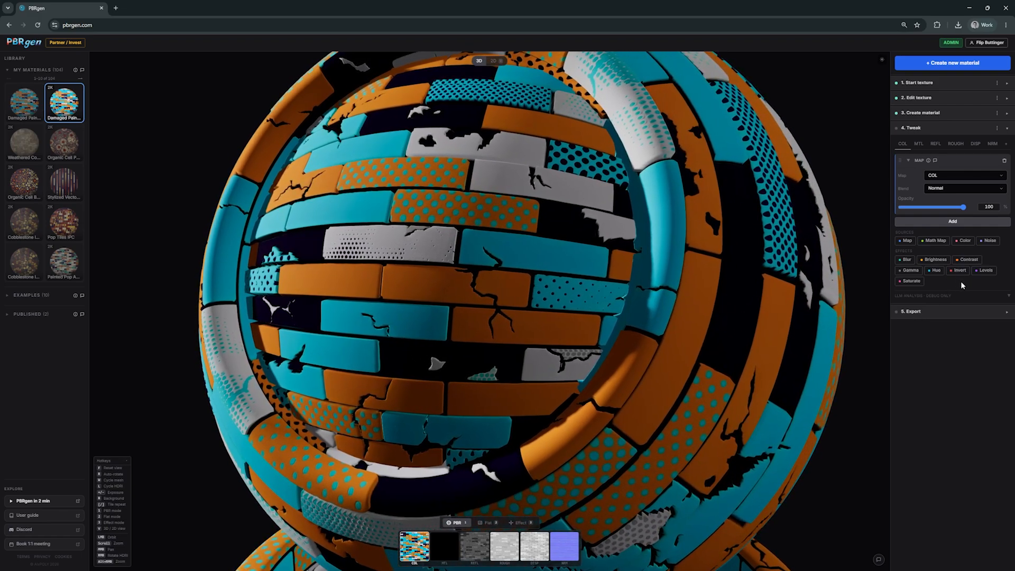
pyautogui.click(935, 272)
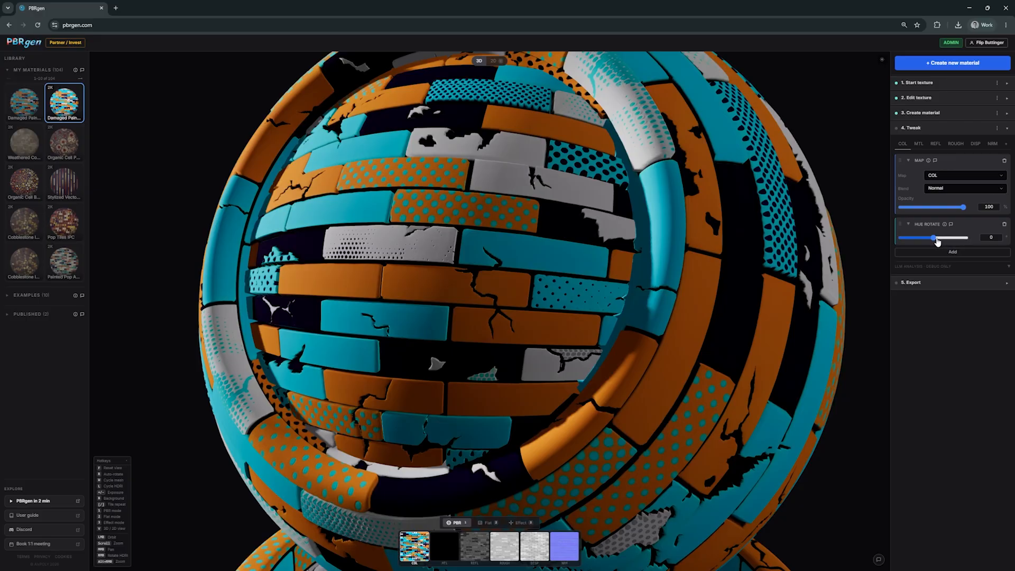
pyautogui.moveTo(933, 239); pyautogui.dragTo(921, 239)
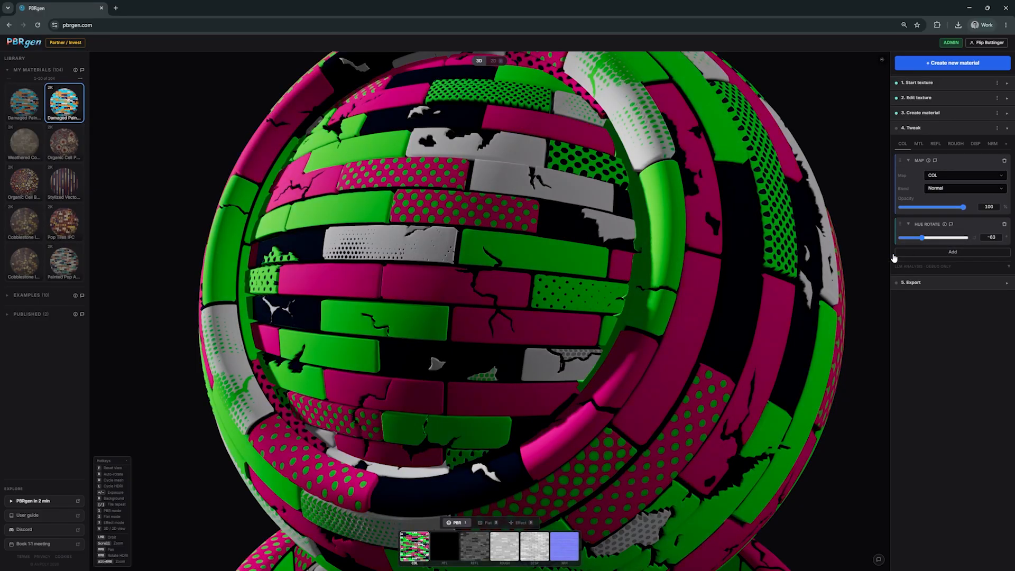
pyautogui.moveTo(680, 297); pyautogui.dragTo(704, 278)
pyautogui.scroll(3, 704, 278)
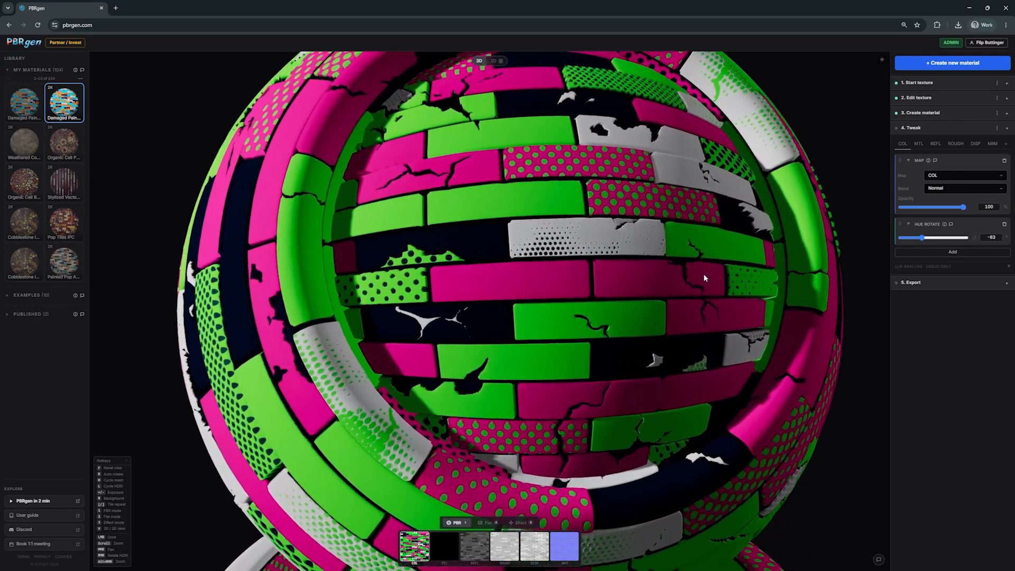
# Add a Brightness effect of 77% to the color map and place it above the Hue Rotate effect
pyautogui.click(956, 253)
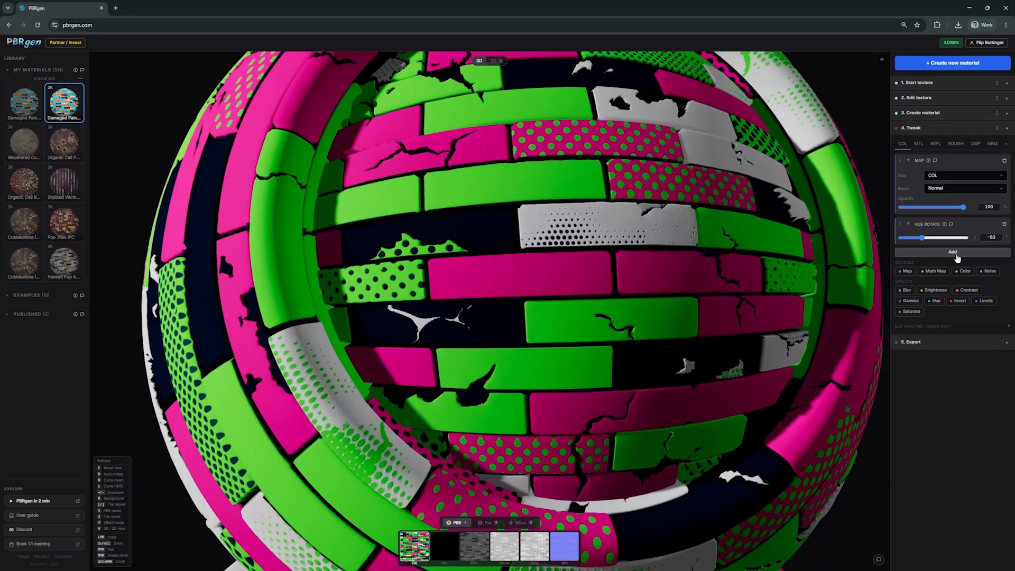
pyautogui.click(935, 290)
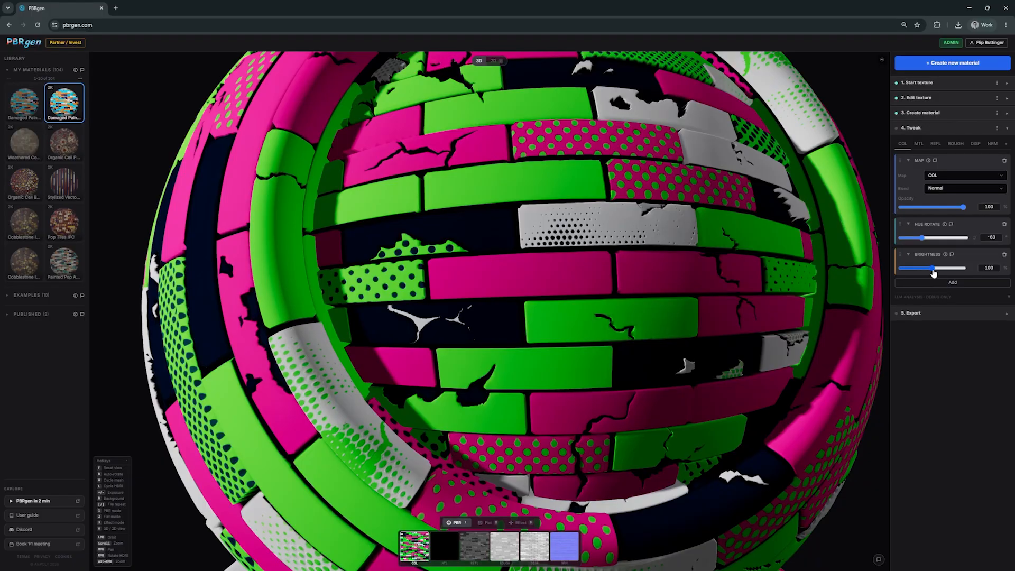
pyautogui.moveTo(934, 272); pyautogui.dragTo(966, 228)
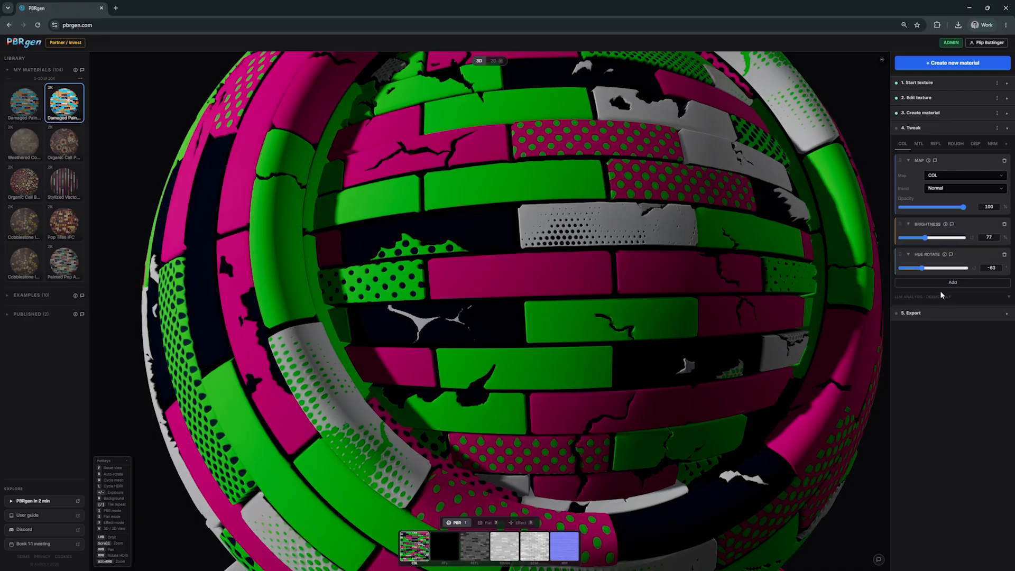
pyautogui.moveTo(792, 280); pyautogui.dragTo(725, 277)
pyautogui.scroll(-1, 724, 277)
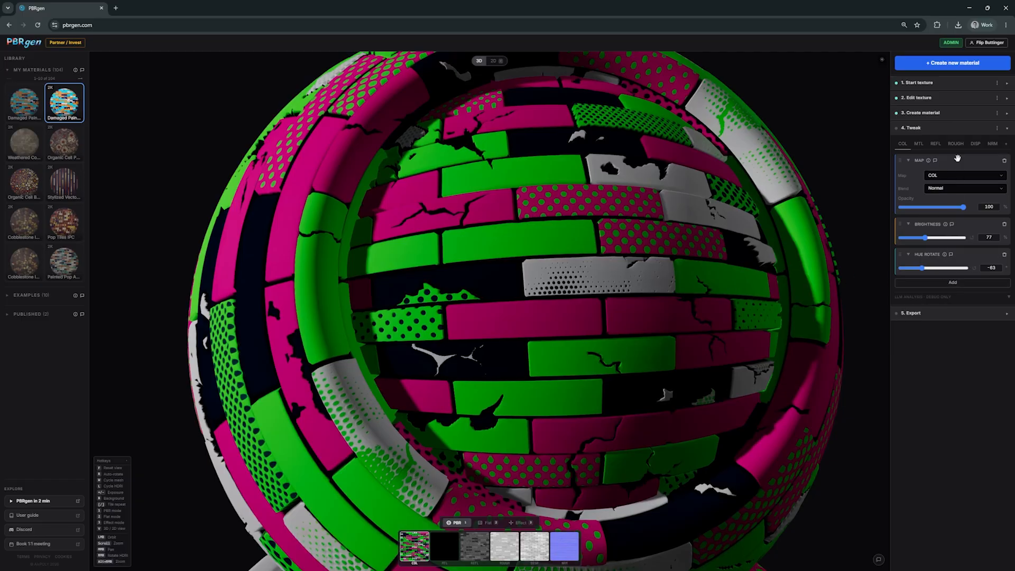
# View the displacement map flat on the preview and add a Blur effect of 2.0 px to it
pyautogui.click(975, 144)
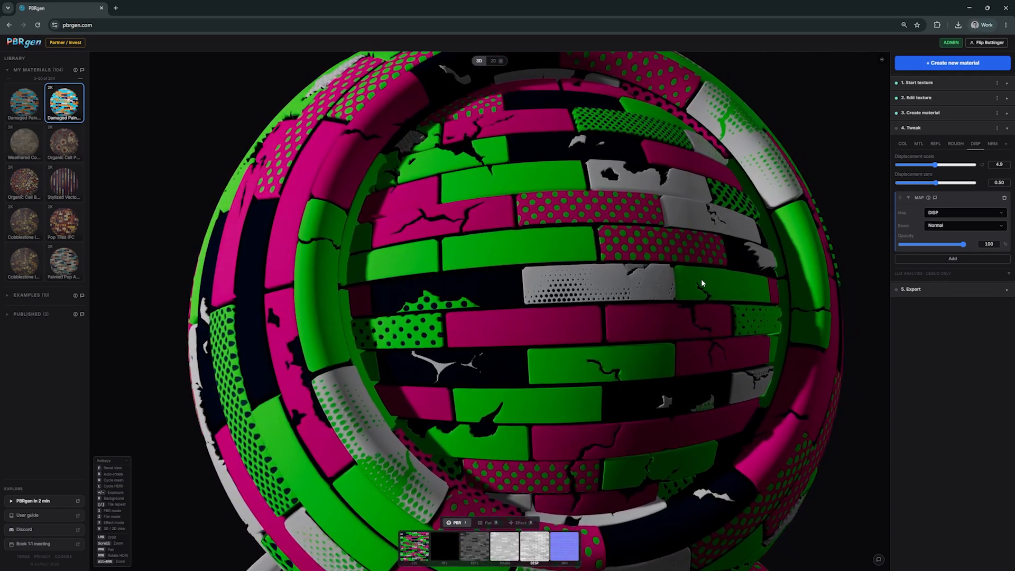
pyautogui.click(536, 550)
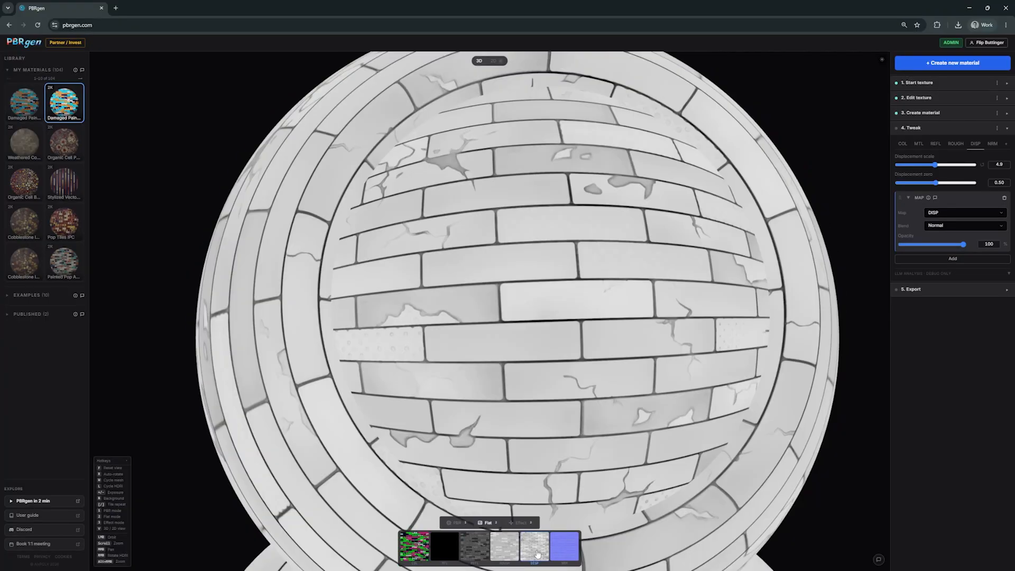
pyautogui.click(949, 258)
pyautogui.click(907, 295)
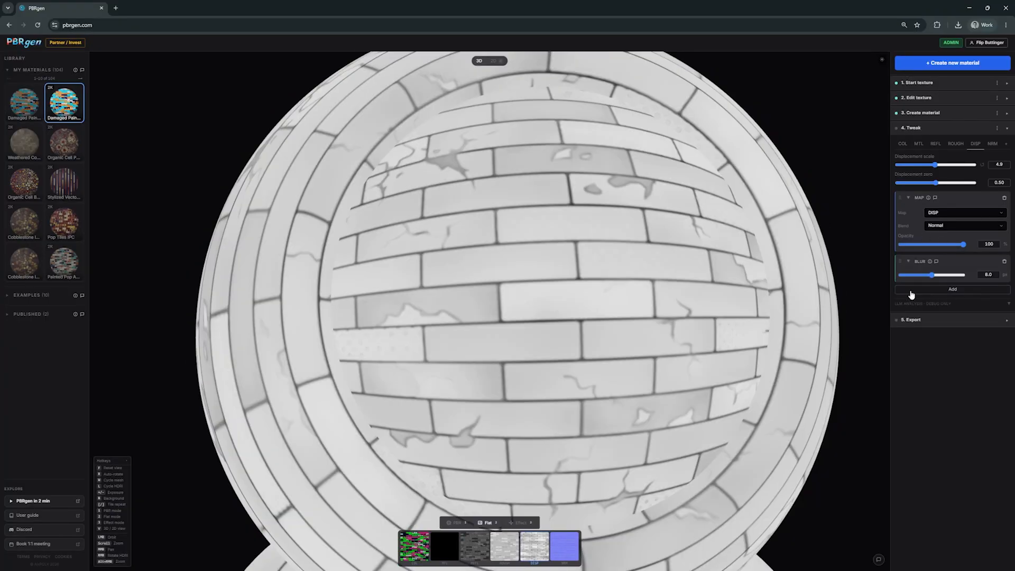
pyautogui.moveTo(931, 275); pyautogui.dragTo(908, 281)
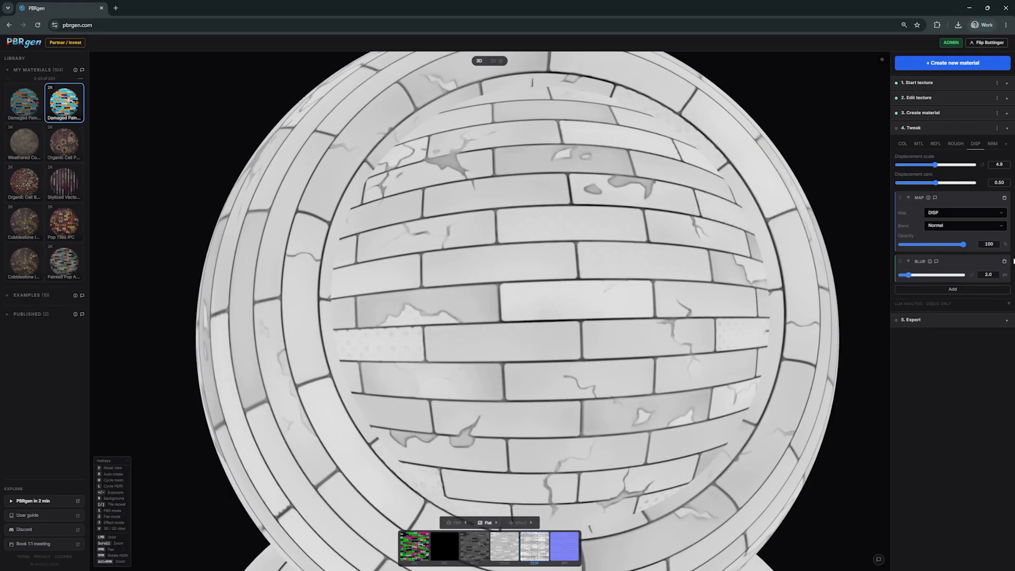
# Switch the displacement layer's source map to GUIDE and set its blur to 9.6 px
pyautogui.click(958, 213)
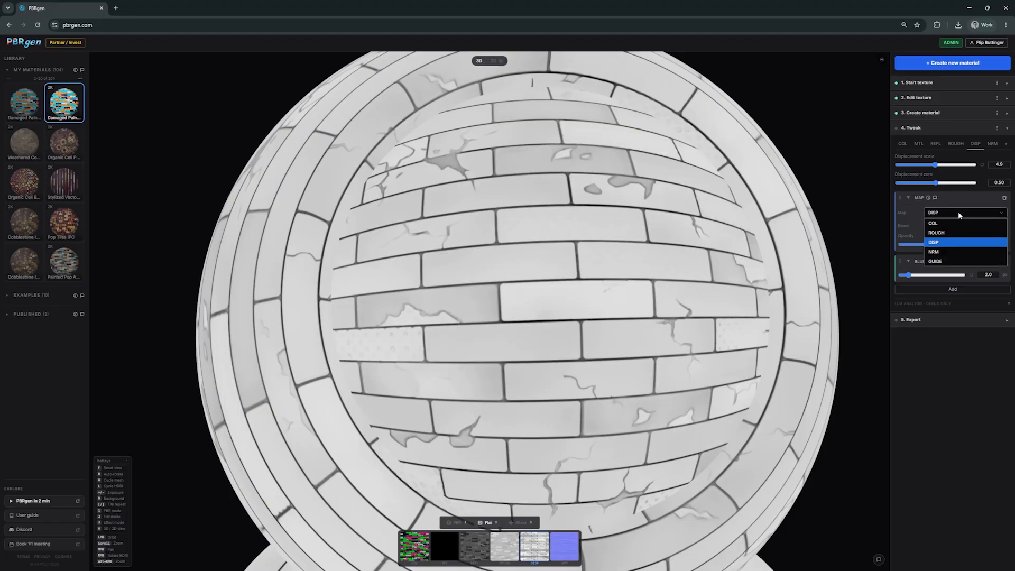
pyautogui.click(954, 260)
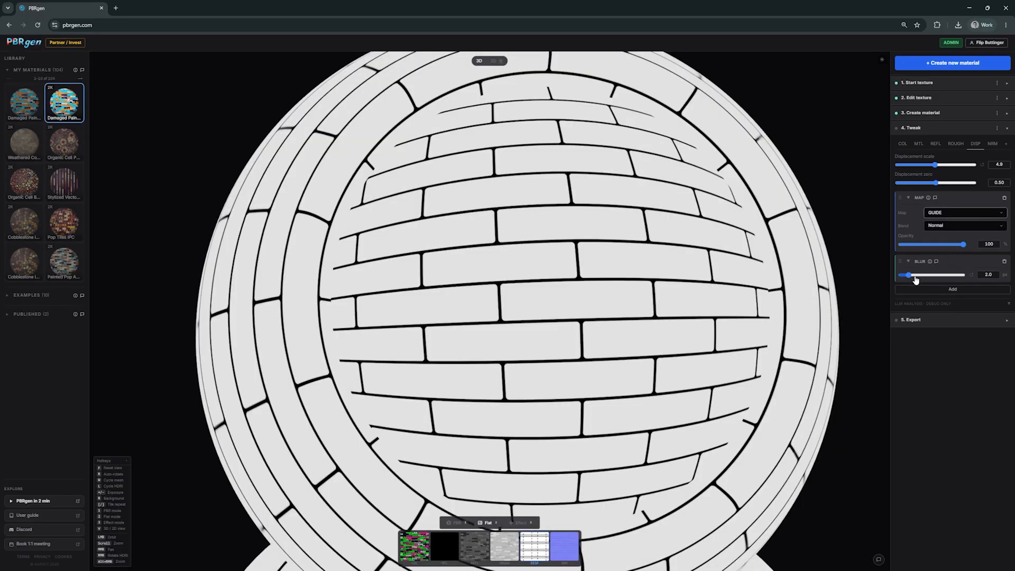
pyautogui.moveTo(909, 275); pyautogui.dragTo(939, 274)
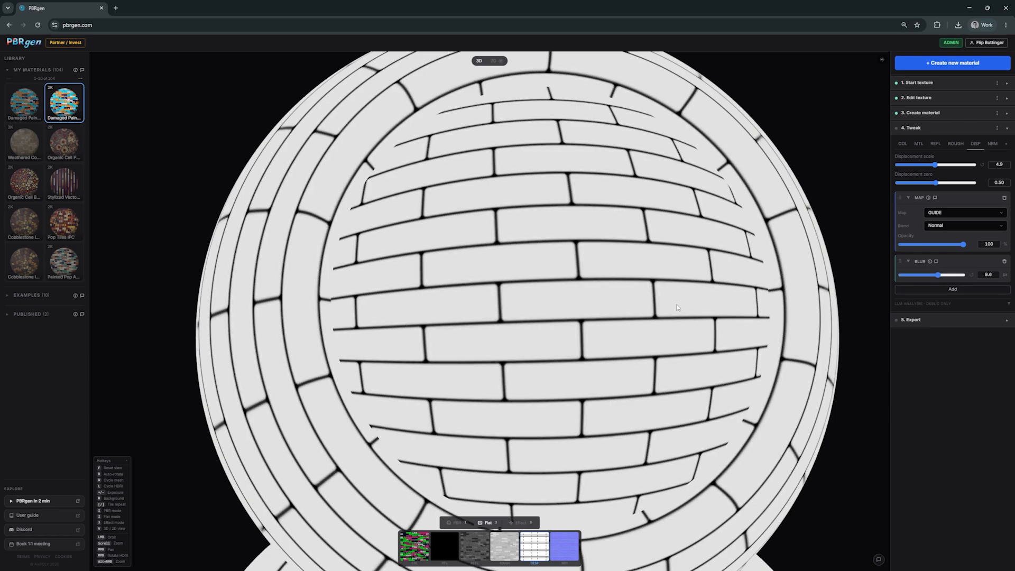
# Return the preview to full PBR shading and set the displacement scale to 2.7 and the displacement zero to 0.42
pyautogui.moveTo(676, 306); pyautogui.dragTo(650, 304)
pyautogui.press('1')
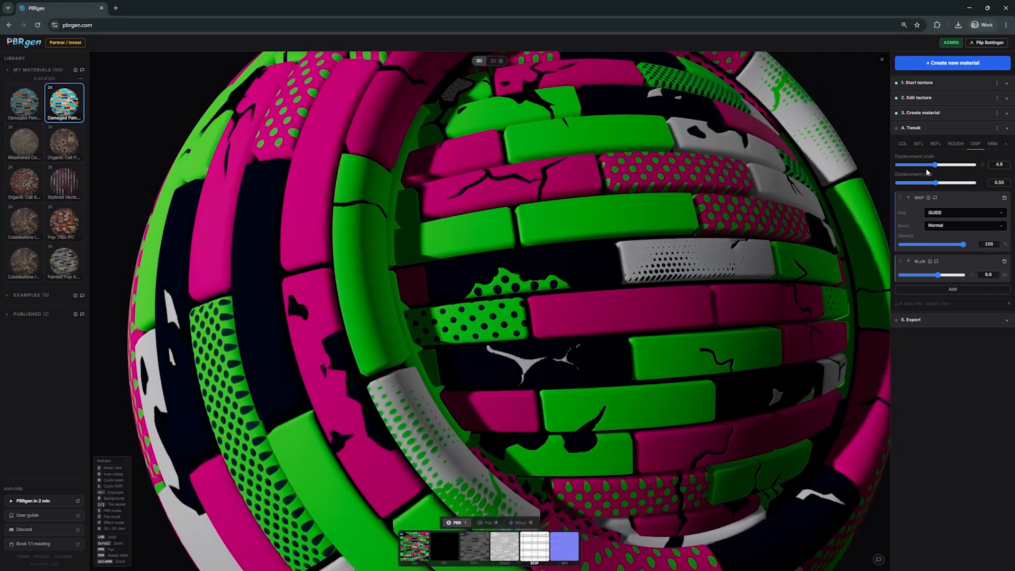
pyautogui.moveTo(934, 164); pyautogui.dragTo(930, 184)
# Examine the brick relief on the 3D preview from several angles and distances
pyautogui.scroll(-5, 745, 259)
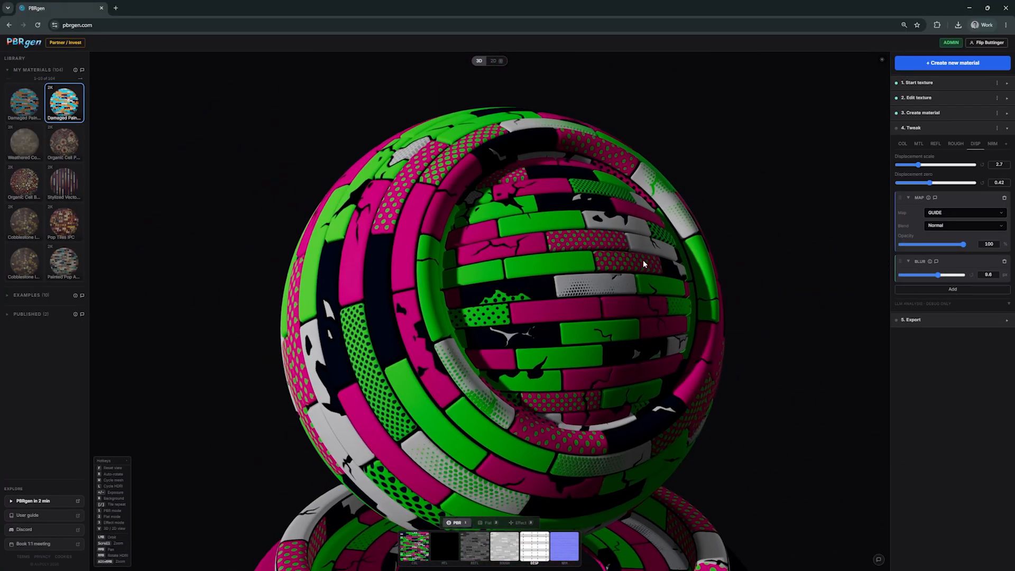
pyautogui.moveTo(643, 260); pyautogui.dragTo(557, 270)
pyautogui.scroll(5, 634, 258)
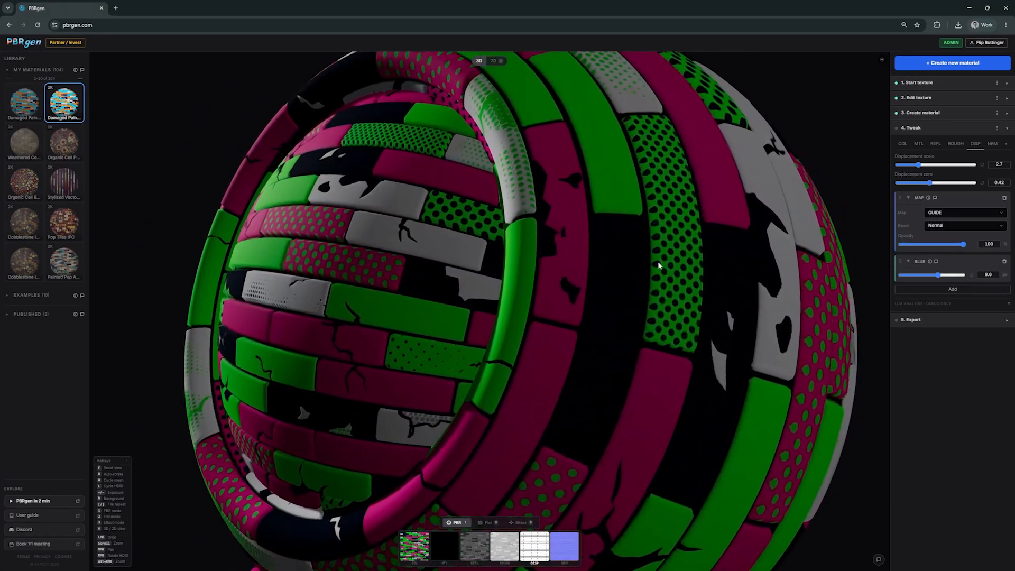
pyautogui.scroll(-5, 658, 258)
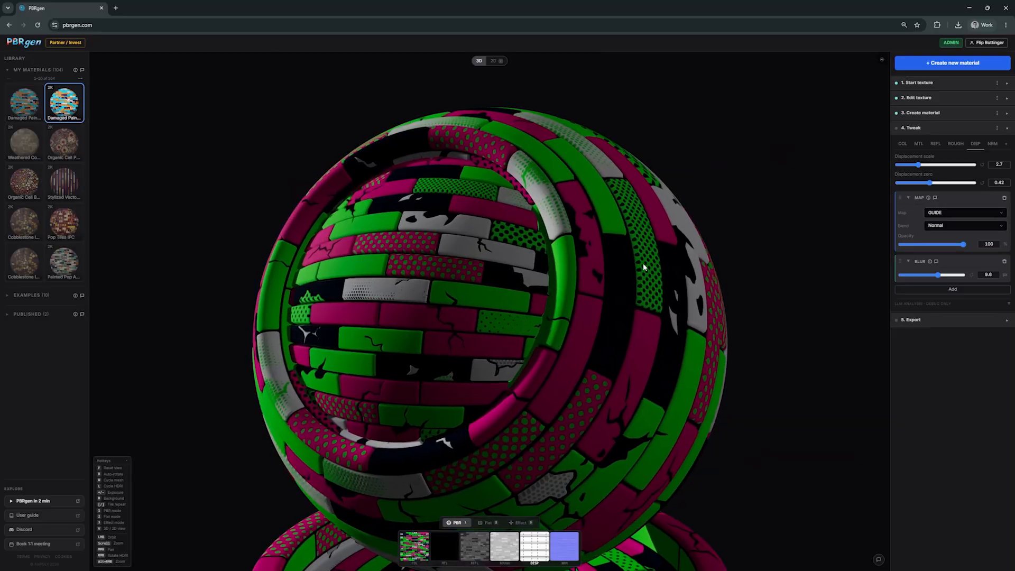
pyautogui.scroll(3, 677, 268)
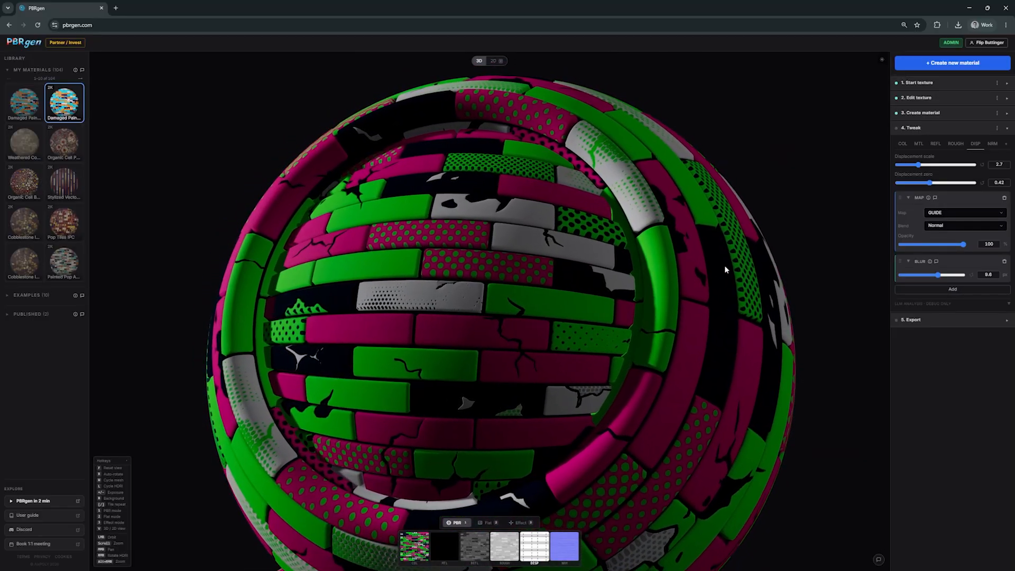
pyautogui.scroll(-3, 724, 265)
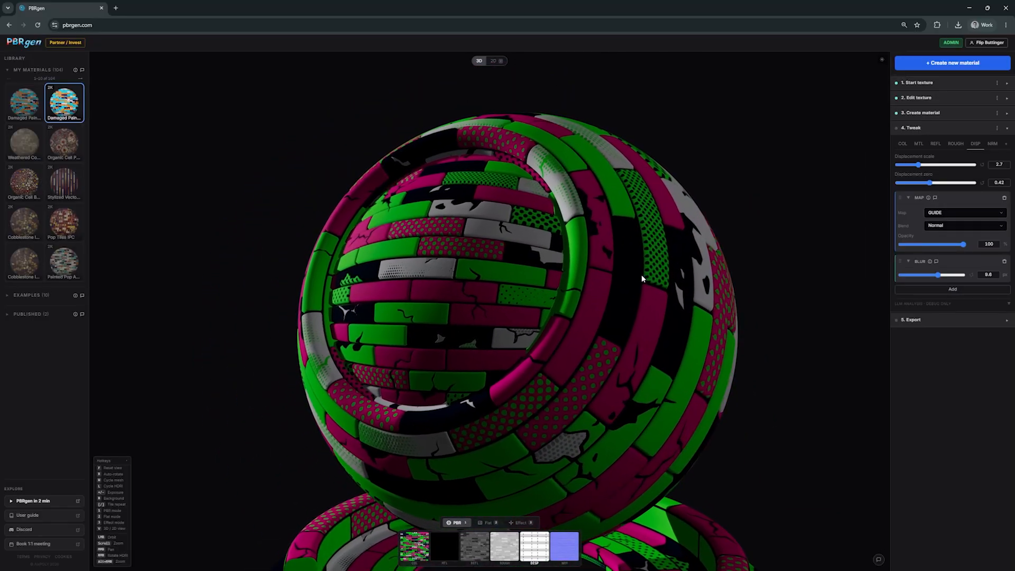
pyautogui.scroll(2, 642, 274)
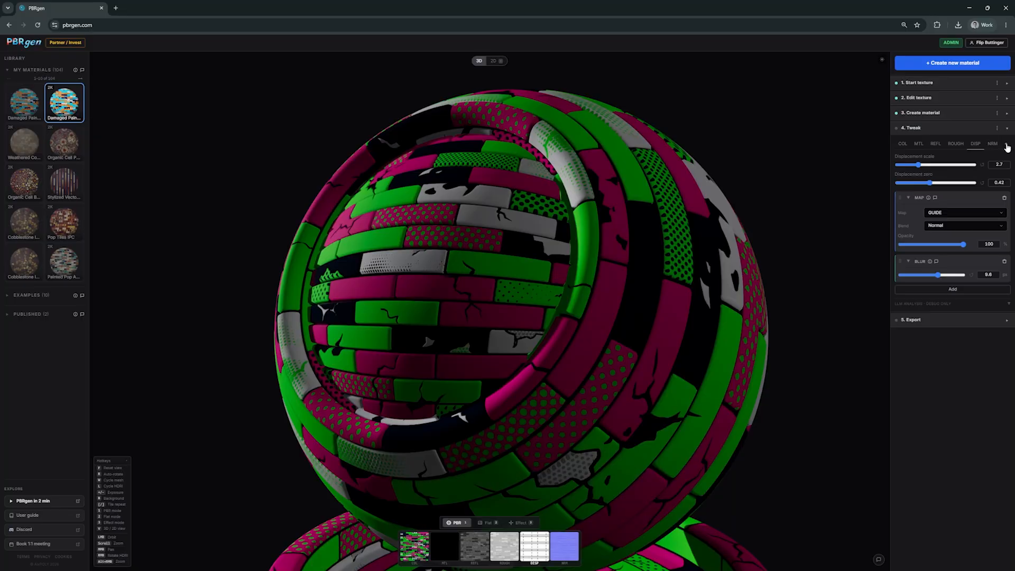
# Add Clearcoat, Coat Roughness and Coat Normal maps to the material and inspect the coated bricks up close
pyautogui.click(1006, 146)
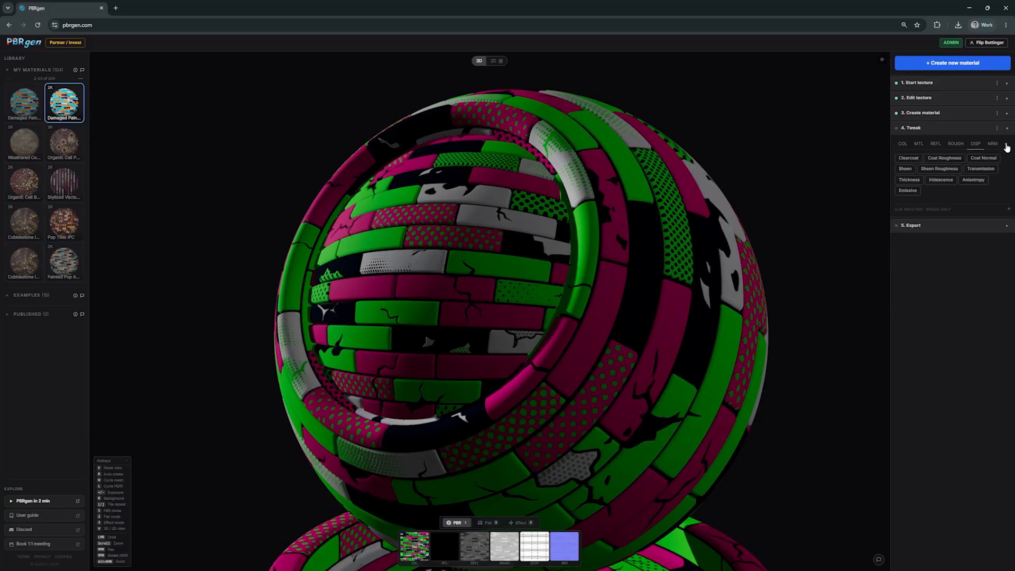
pyautogui.click(909, 159)
pyautogui.click(1006, 145)
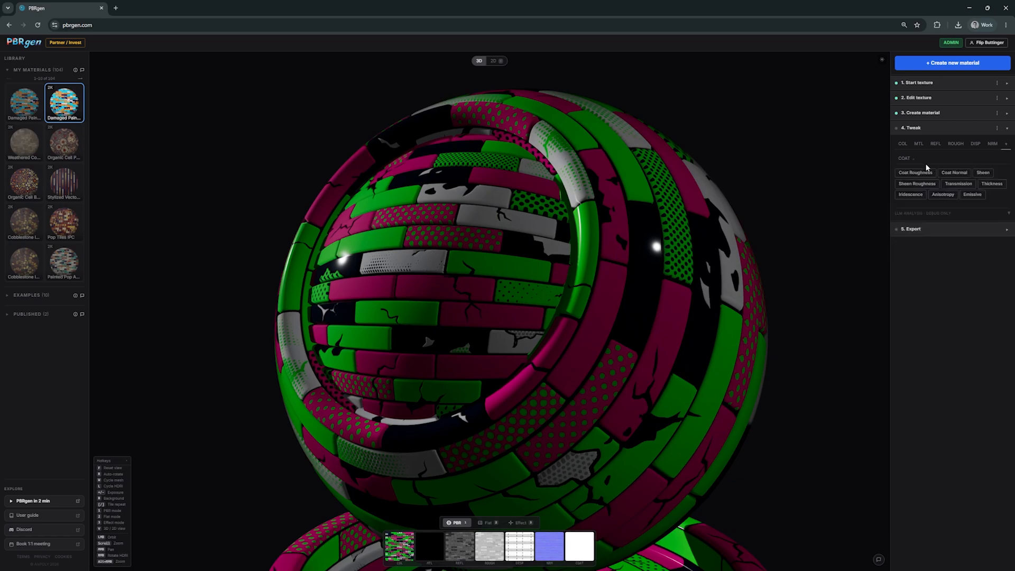
pyautogui.click(923, 176)
pyautogui.click(1004, 145)
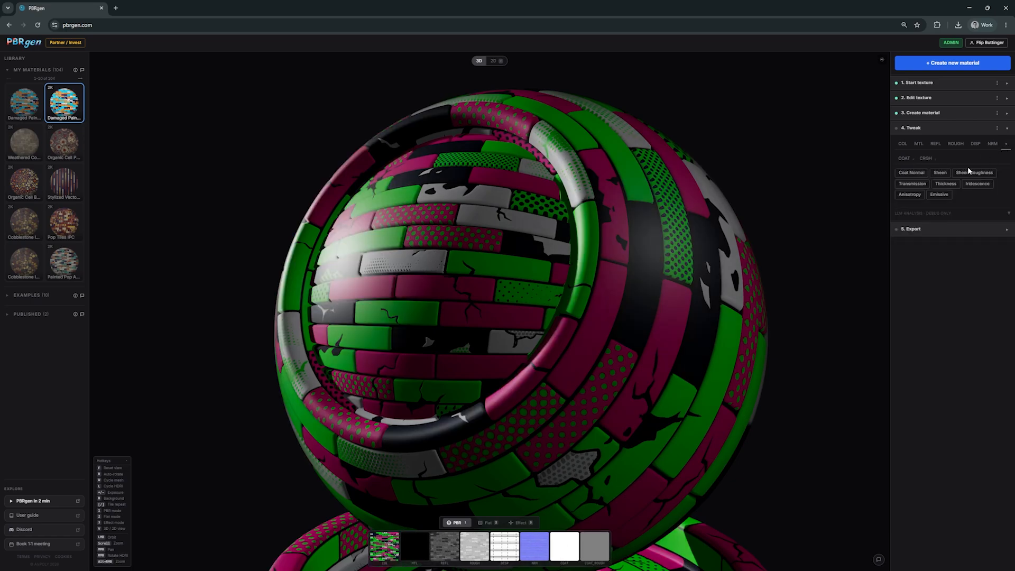
pyautogui.click(918, 173)
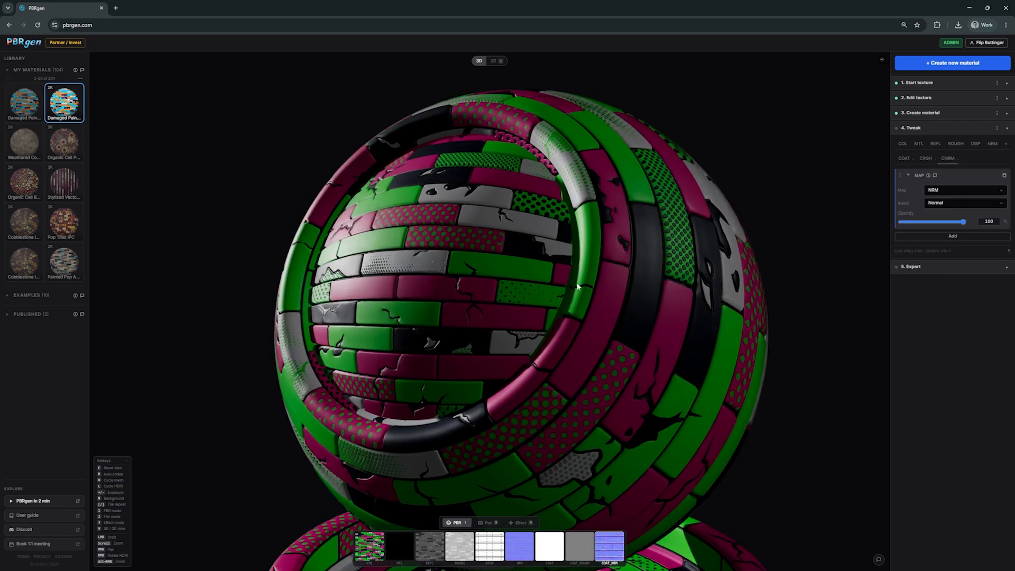
pyautogui.scroll(5, 455, 287)
pyautogui.moveTo(547, 268); pyautogui.dragTo(540, 269)
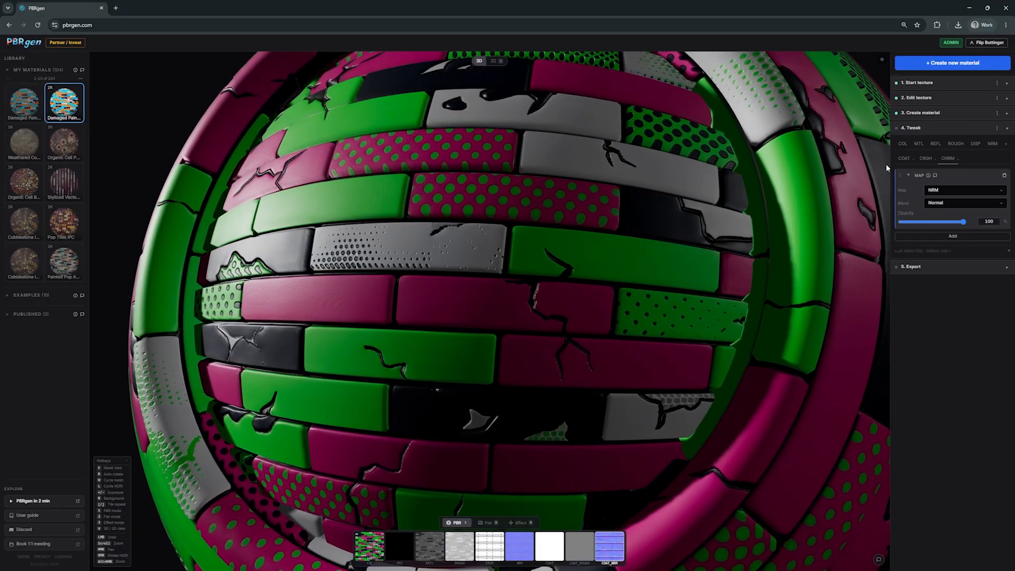
# Darken the Coat Roughness map's color to a neutral dark grey and set that layer's opacity to 85%
pyautogui.click(925, 160)
pyautogui.click(929, 190)
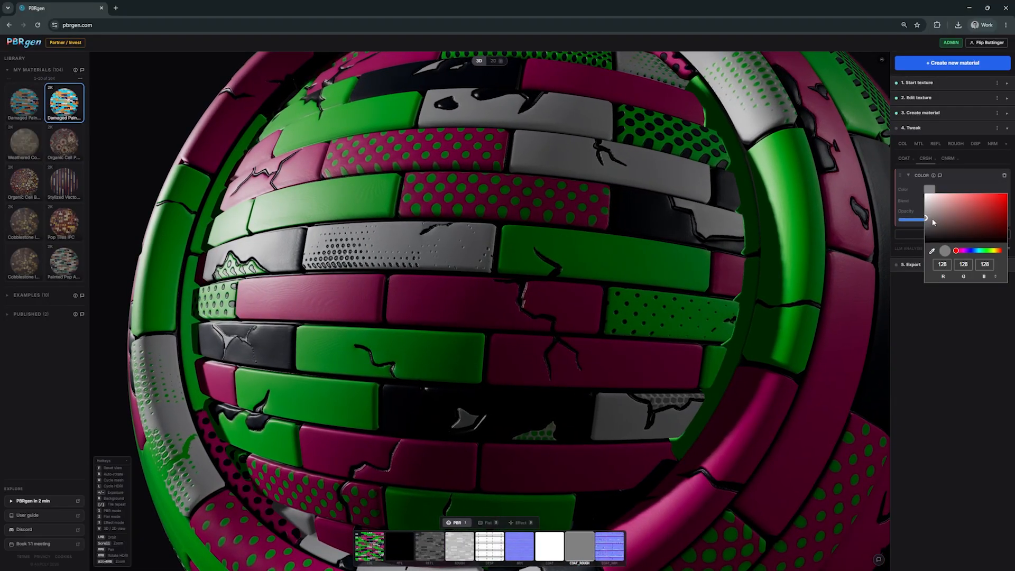
pyautogui.moveTo(929, 221); pyautogui.dragTo(914, 236)
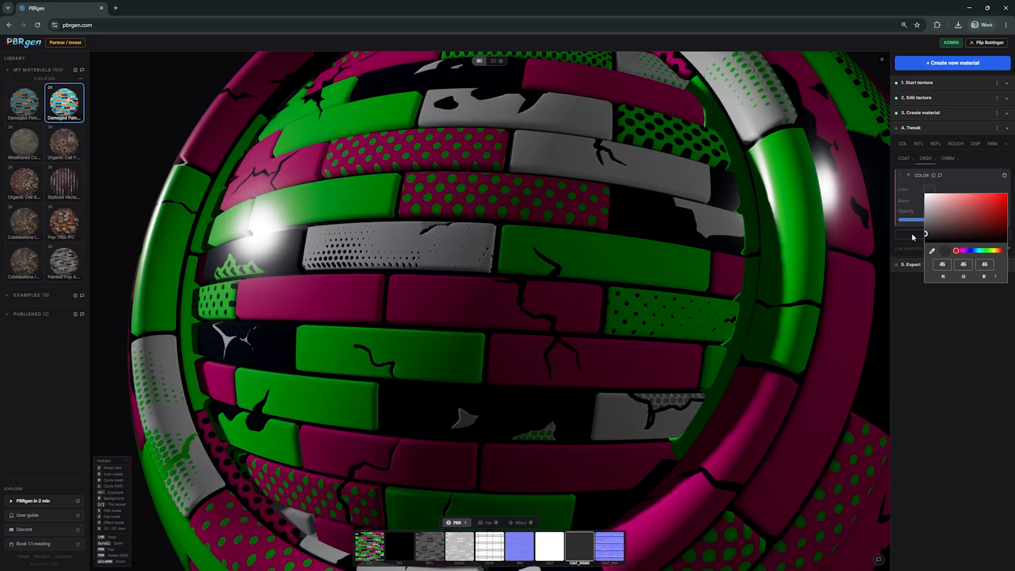
pyautogui.moveTo(713, 281); pyautogui.dragTo(718, 281)
pyautogui.scroll(-4, 718, 281)
pyautogui.moveTo(642, 257)
pyautogui.mouseDown()
pyautogui.moveTo(664, 255)
pyautogui.moveTo(669, 244)
pyautogui.moveTo(634, 251)
pyautogui.mouseUp()
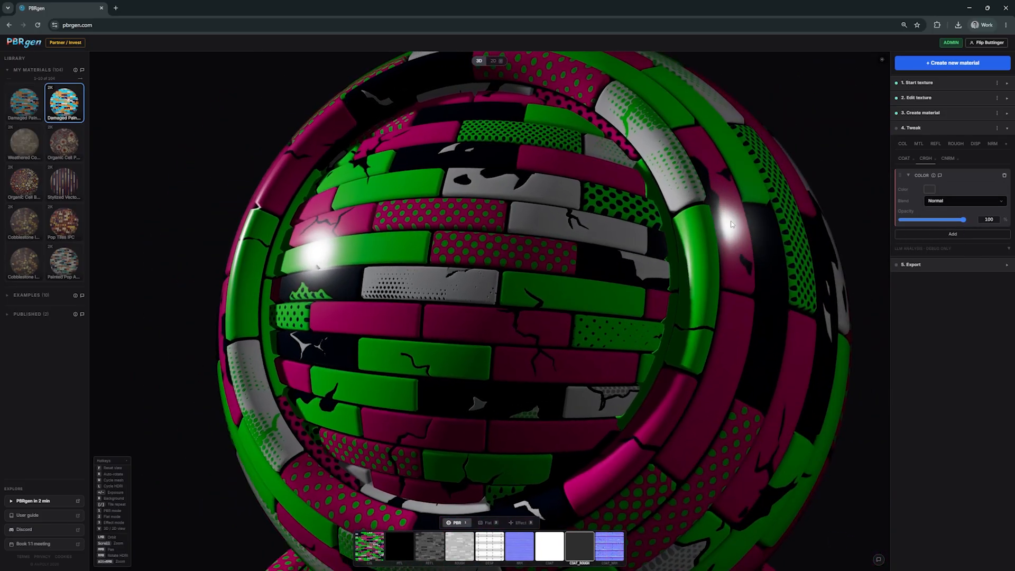
pyautogui.moveTo(963, 219); pyautogui.dragTo(954, 220)
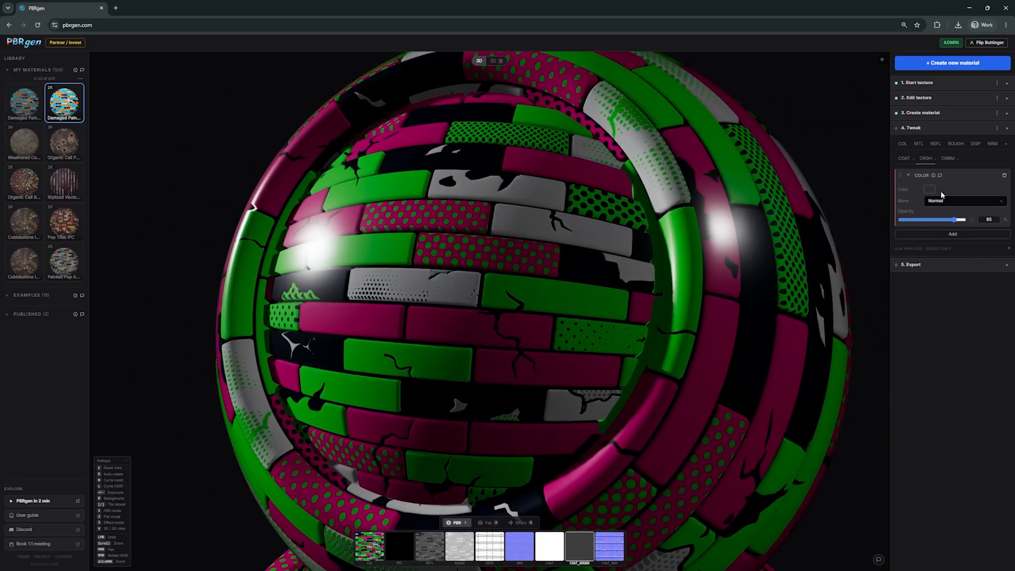
# Set In max to 234 in the metallic map's Levels effect
pyautogui.click(917, 144)
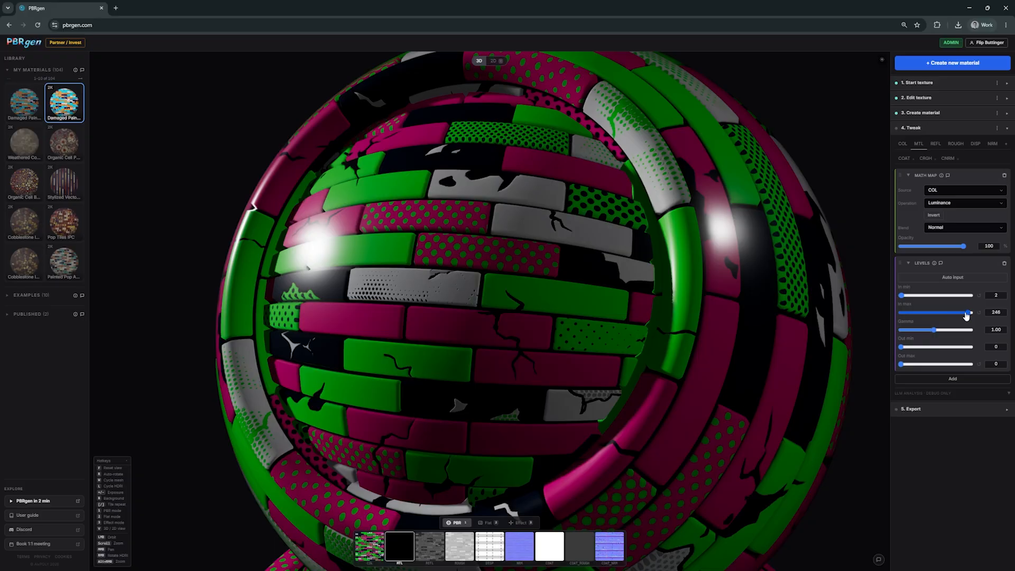
pyautogui.moveTo(966, 315); pyautogui.dragTo(965, 315)
pyautogui.scroll(-3, 603, 324)
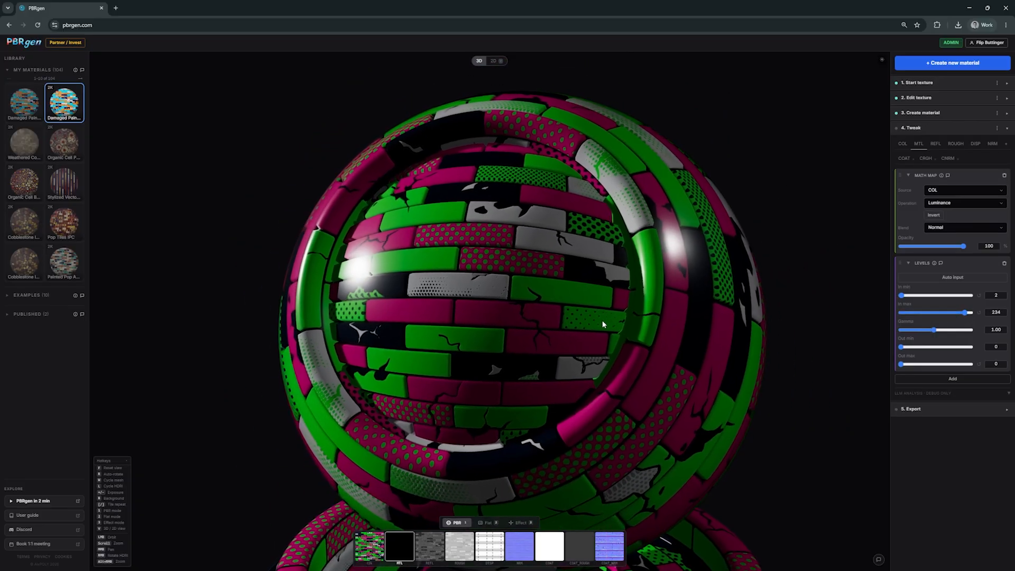
# Lower the Coat Normal map layer's opacity to 78% and inspect the coat's relief on the bricks up close
pyautogui.click(947, 158)
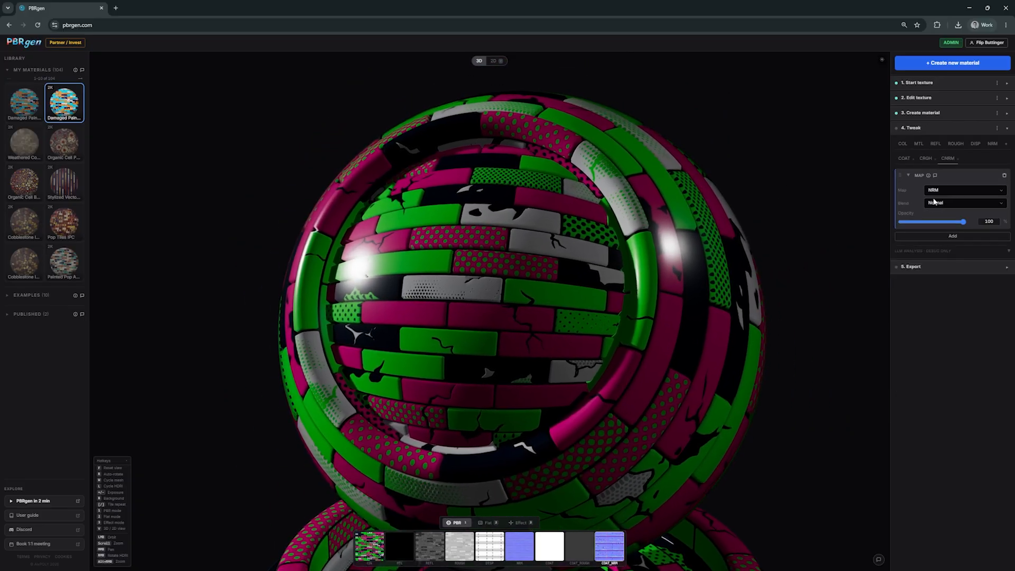
pyautogui.moveTo(963, 222); pyautogui.dragTo(961, 222)
pyautogui.click(949, 224)
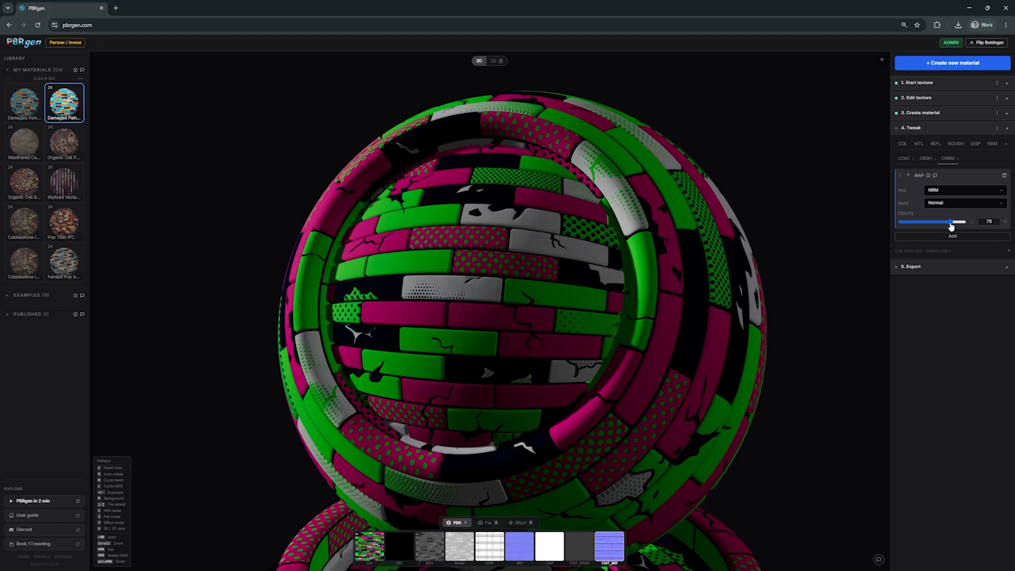
pyautogui.scroll(3, 703, 297)
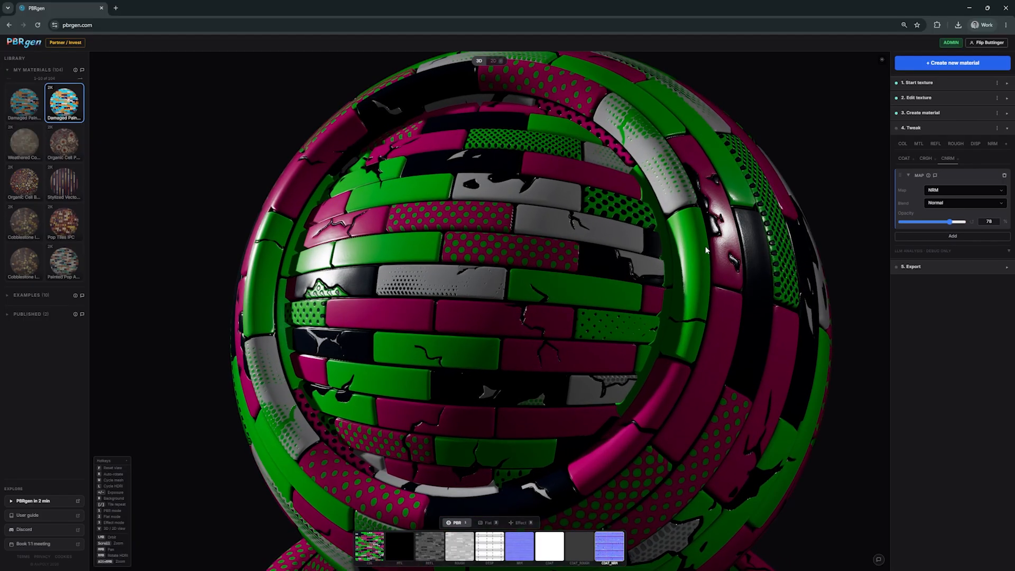
pyautogui.scroll(5, 702, 293)
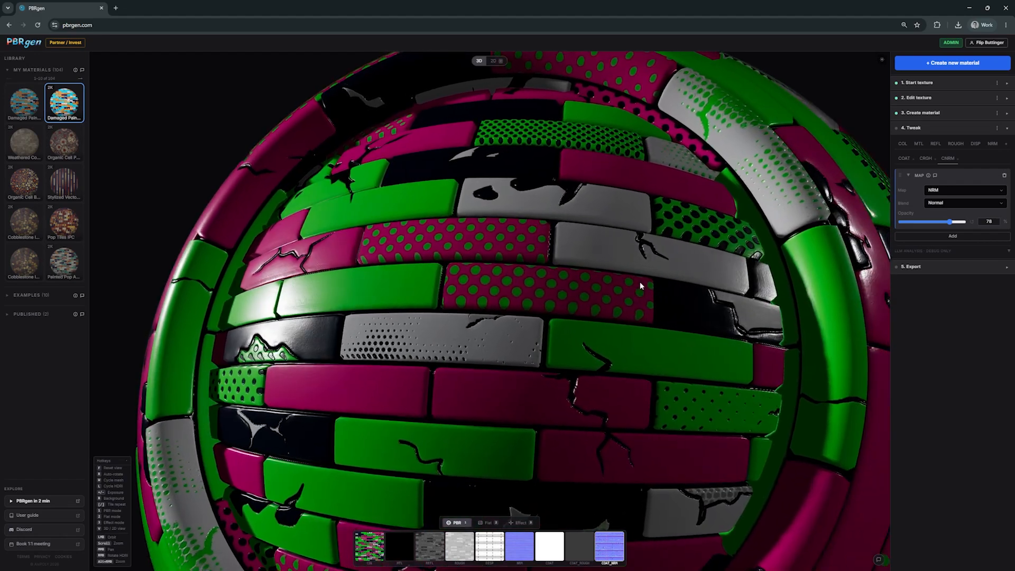
pyautogui.moveTo(639, 286); pyautogui.dragTo(634, 288)
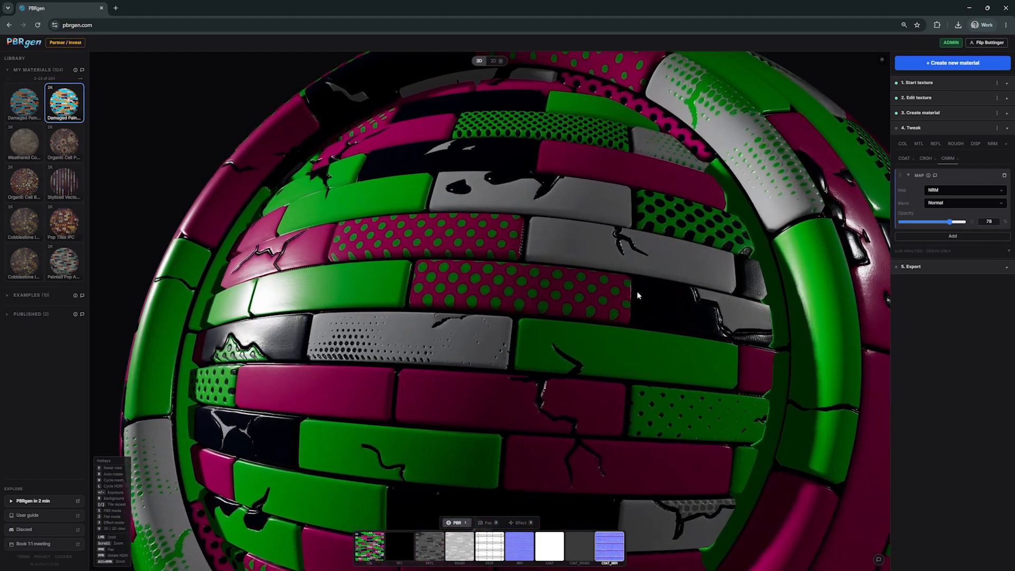
# Add a Blur effect of 11.3 px to the Coat Normal map and reduce its NRM layer's opacity to 34%
pyautogui.click(951, 236)
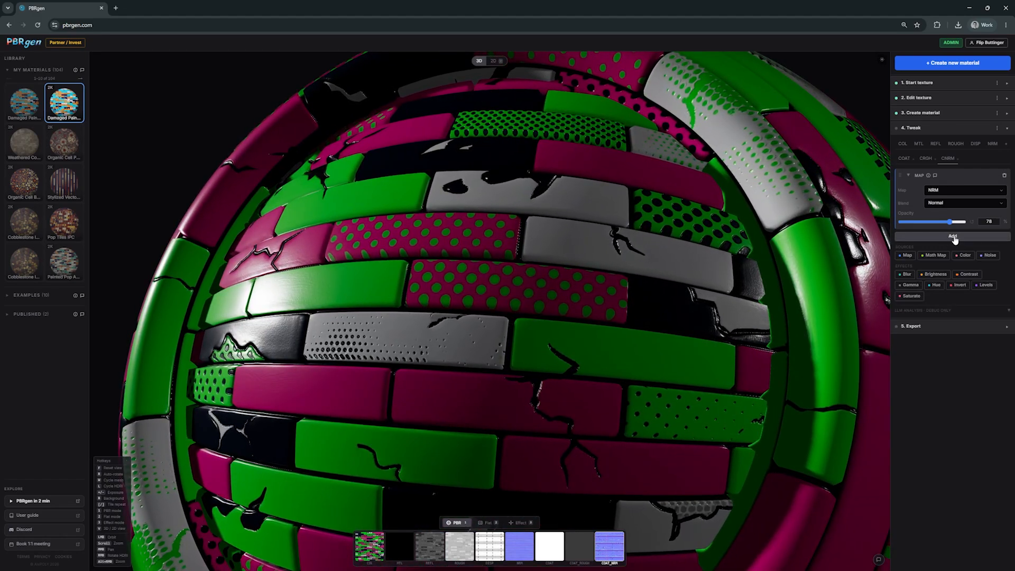
pyautogui.click(909, 278)
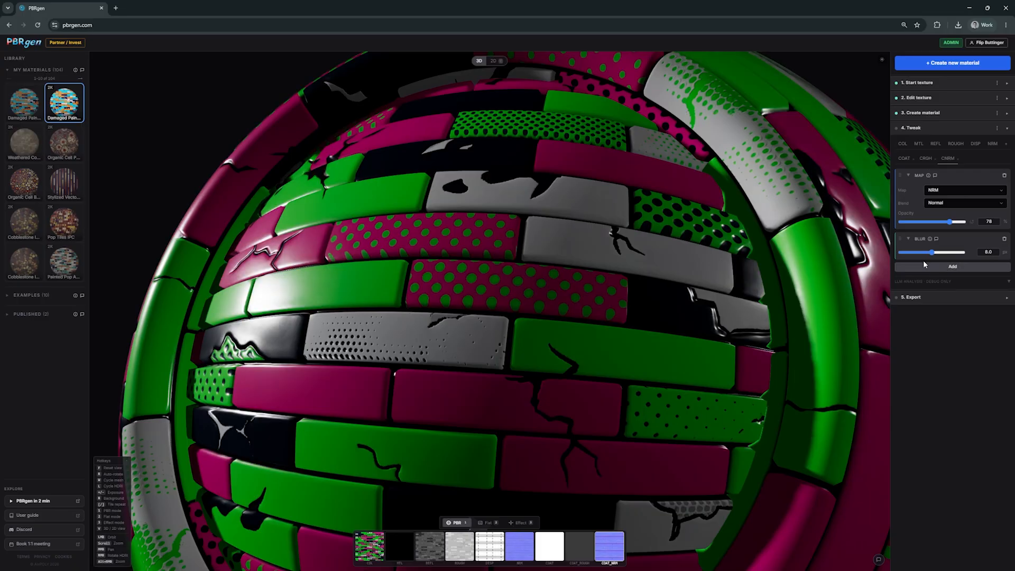
pyautogui.moveTo(931, 252); pyautogui.dragTo(945, 256)
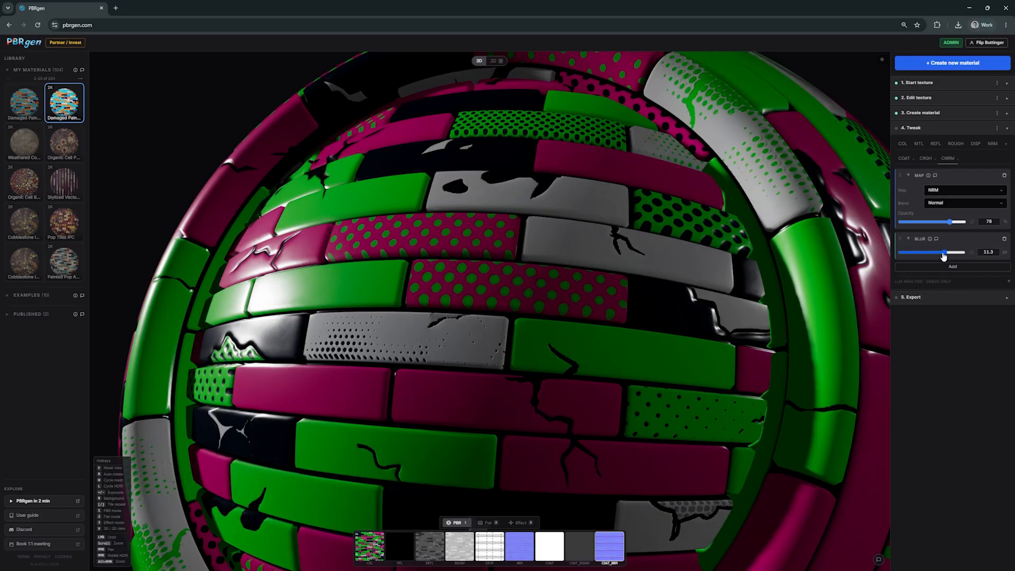
pyautogui.moveTo(632, 272); pyautogui.dragTo(586, 283)
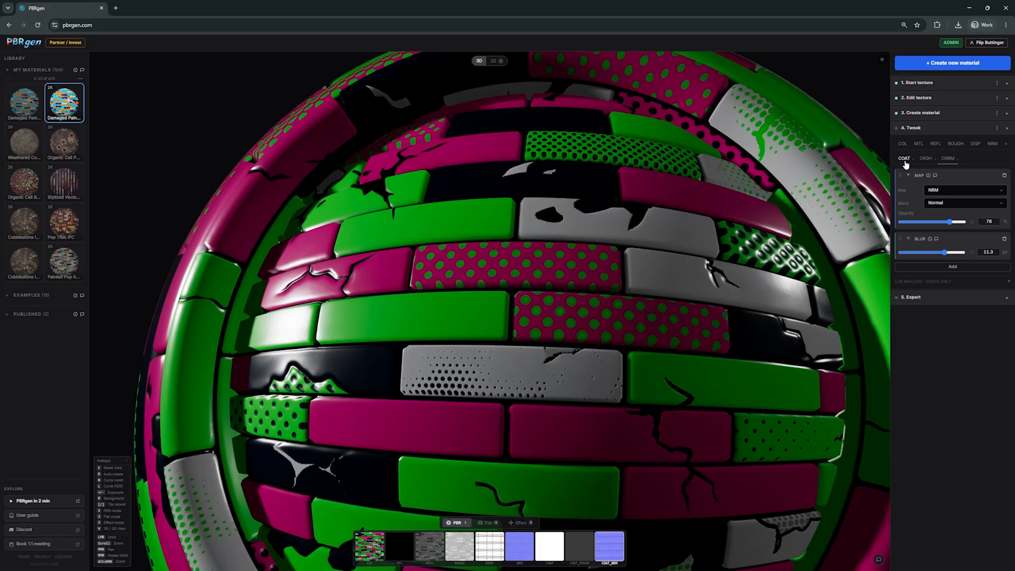
pyautogui.click(923, 224)
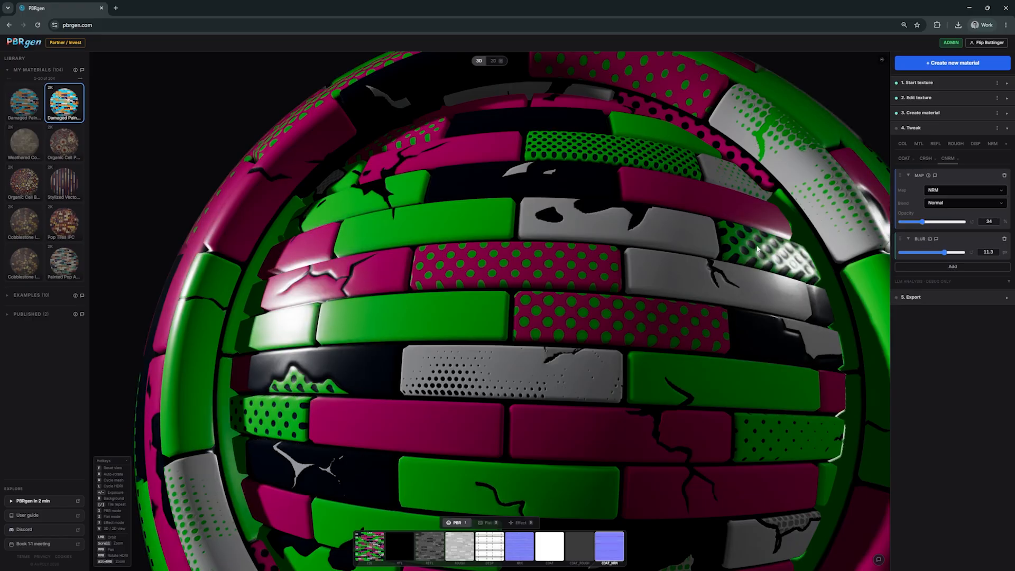
# Replace the Clearcoat map's color layer with a Map layer sourced from GUIDE and check the coated bricks on the preview
pyautogui.click(902, 159)
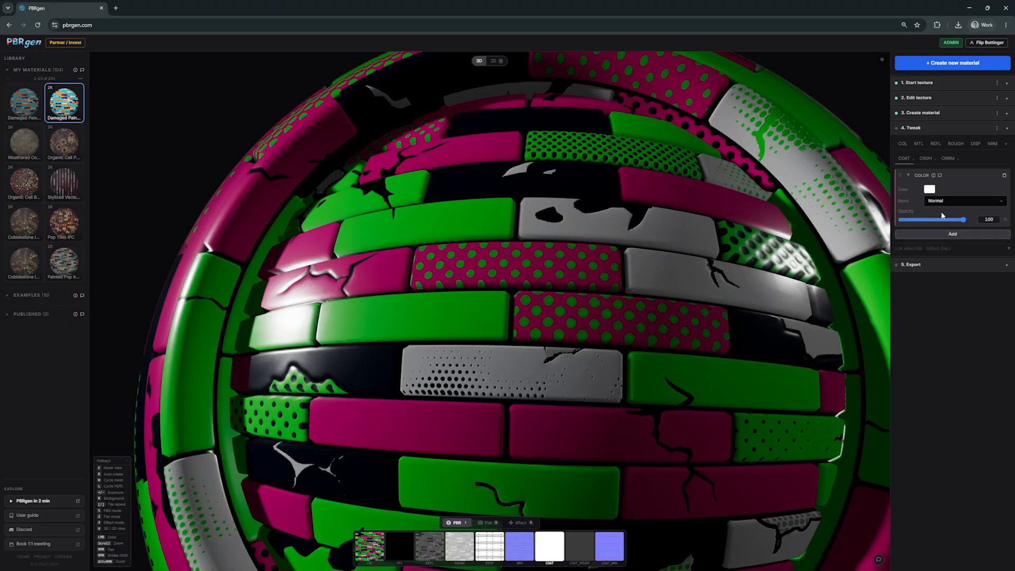
pyautogui.click(1004, 177)
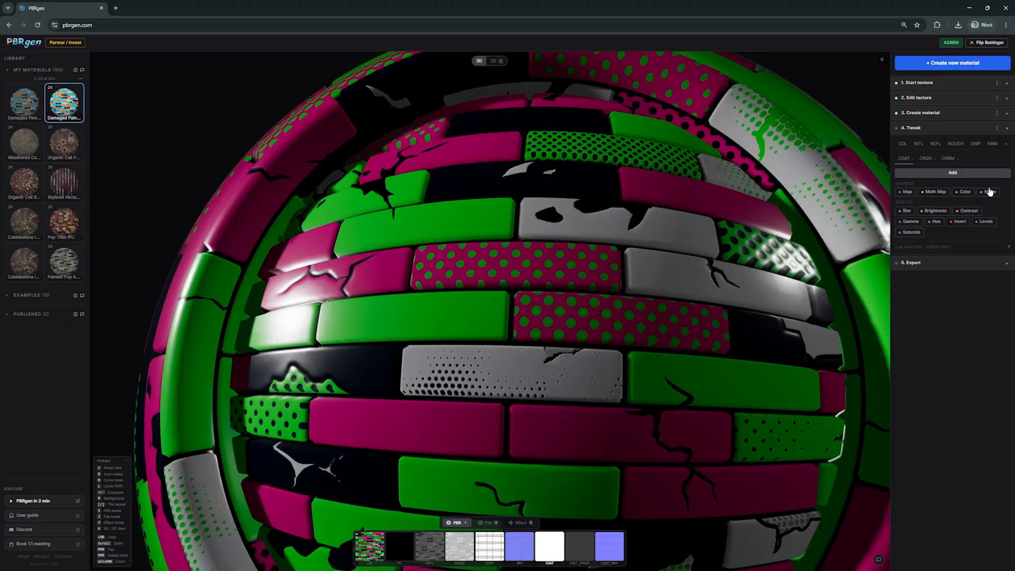
pyautogui.click(914, 194)
pyautogui.click(962, 189)
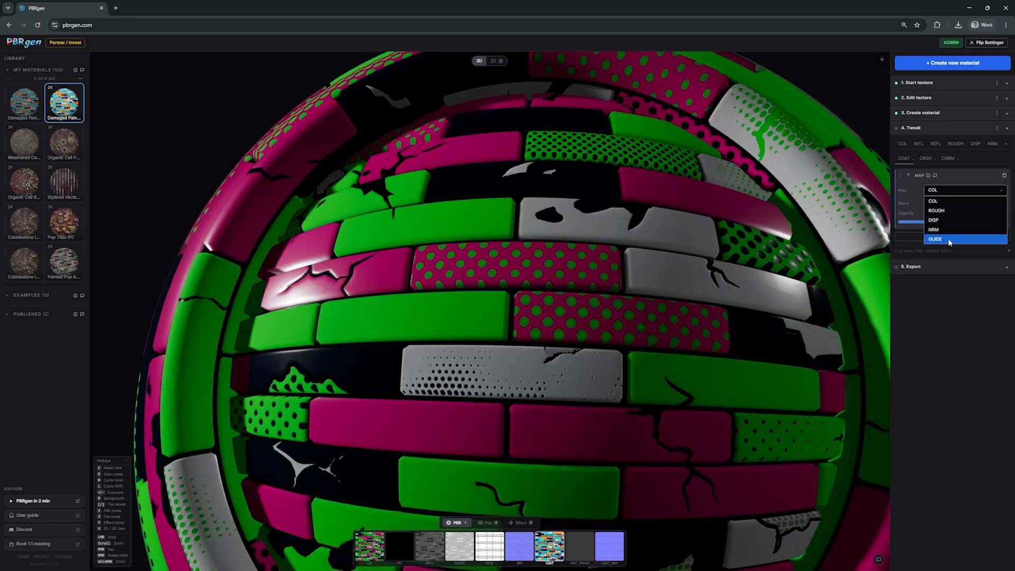
pyautogui.click(950, 240)
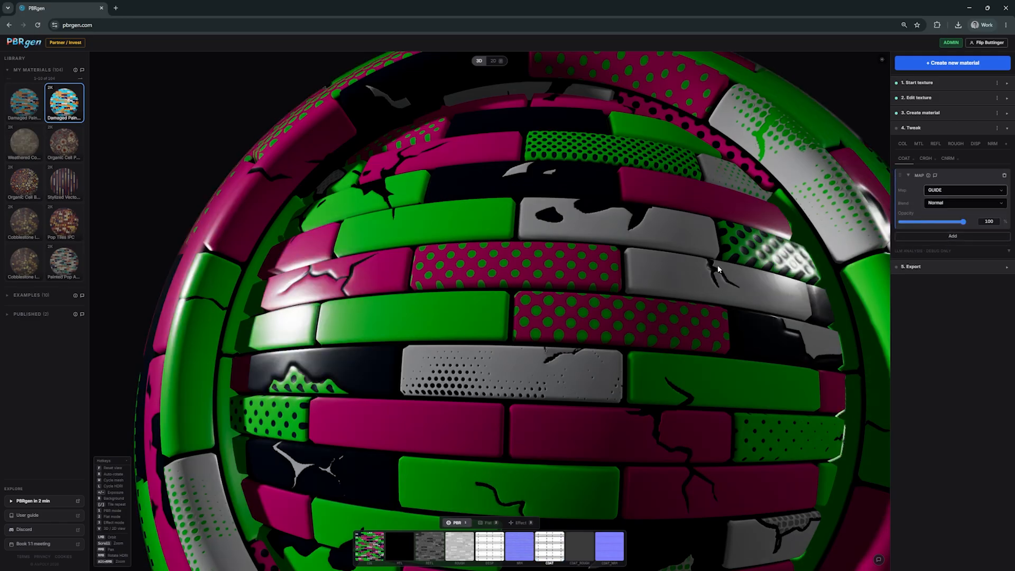
pyautogui.moveTo(717, 266); pyautogui.dragTo(790, 221)
pyautogui.press('3')
pyautogui.press('1')
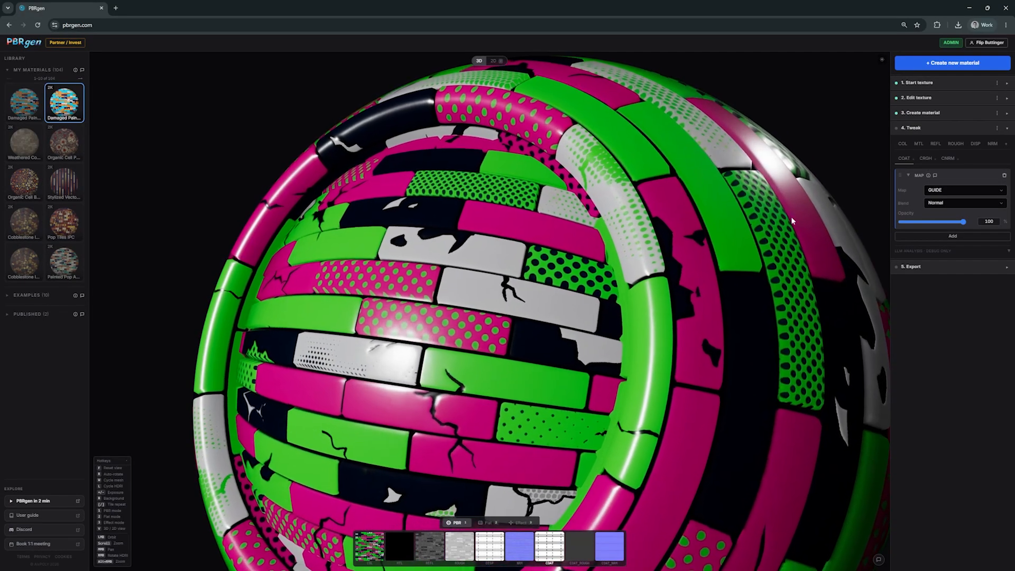
# Set the Coat Roughness layer's color to RGB 15, 15, 15
pyautogui.click(926, 158)
pyautogui.click(929, 189)
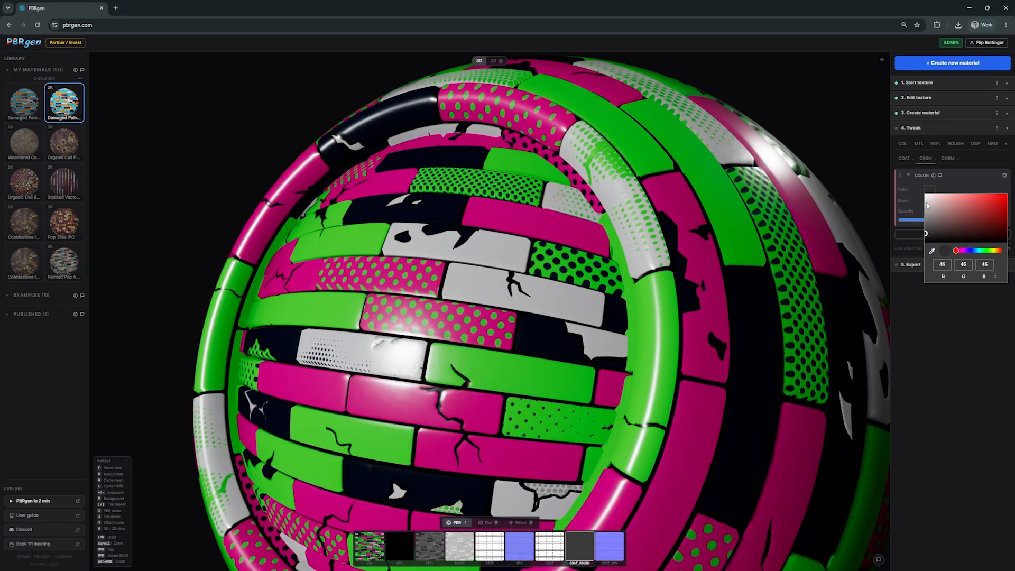
pyautogui.moveTo(927, 235); pyautogui.dragTo(922, 239)
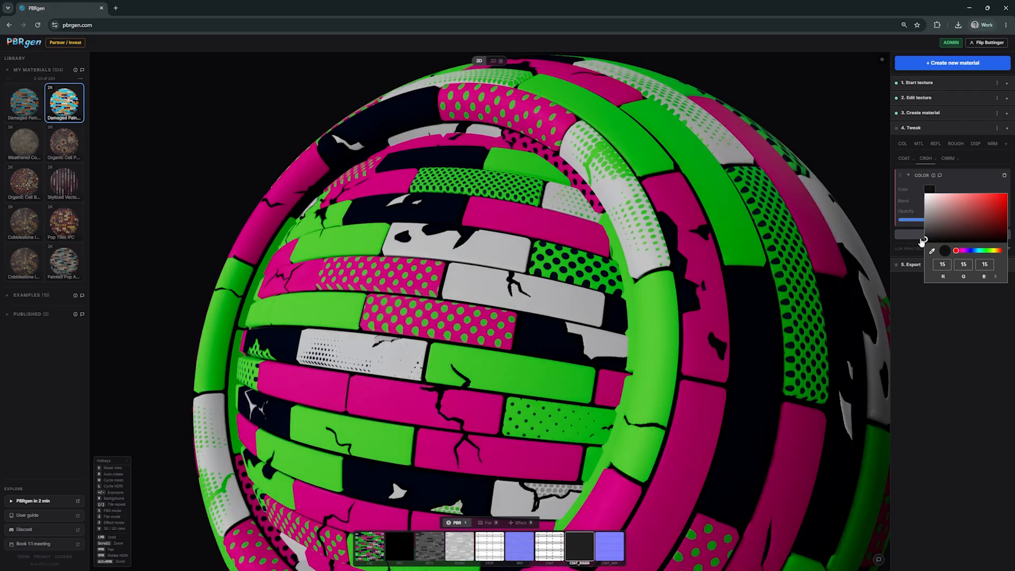
# Add a Levels effect to the Clearcoat map and set its Out max to 78
pyautogui.click(904, 158)
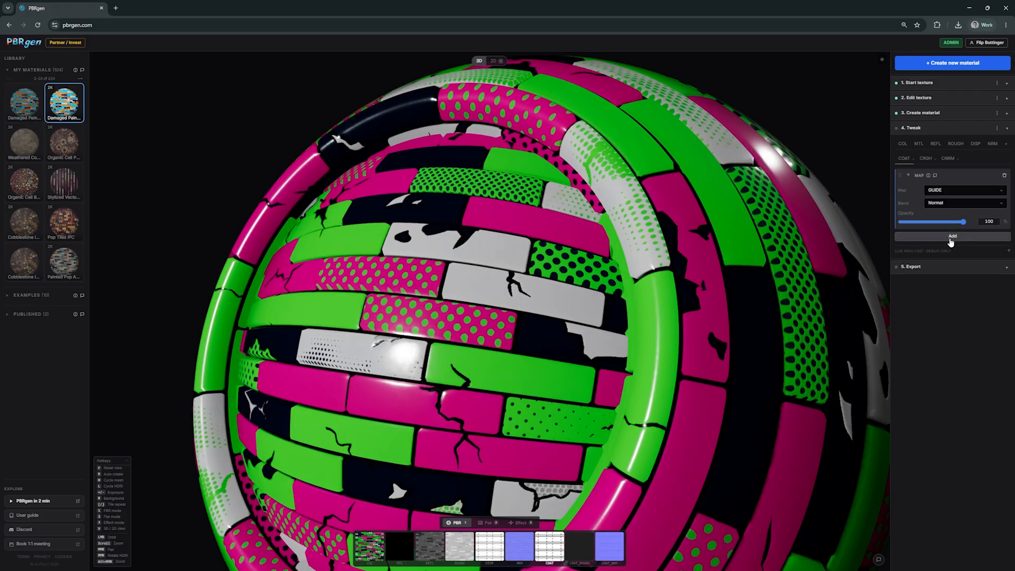
pyautogui.click(933, 236)
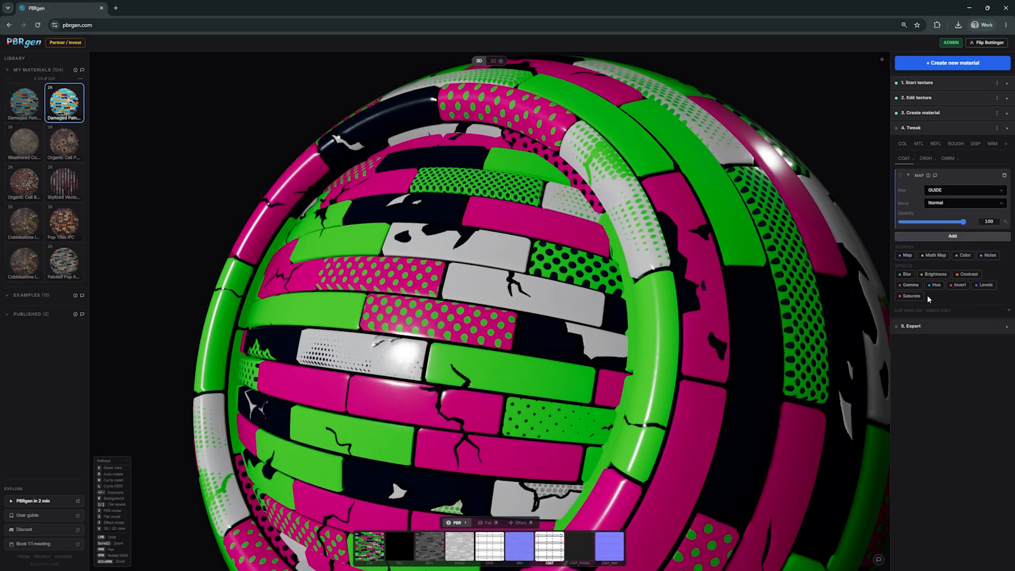
pyautogui.click(987, 285)
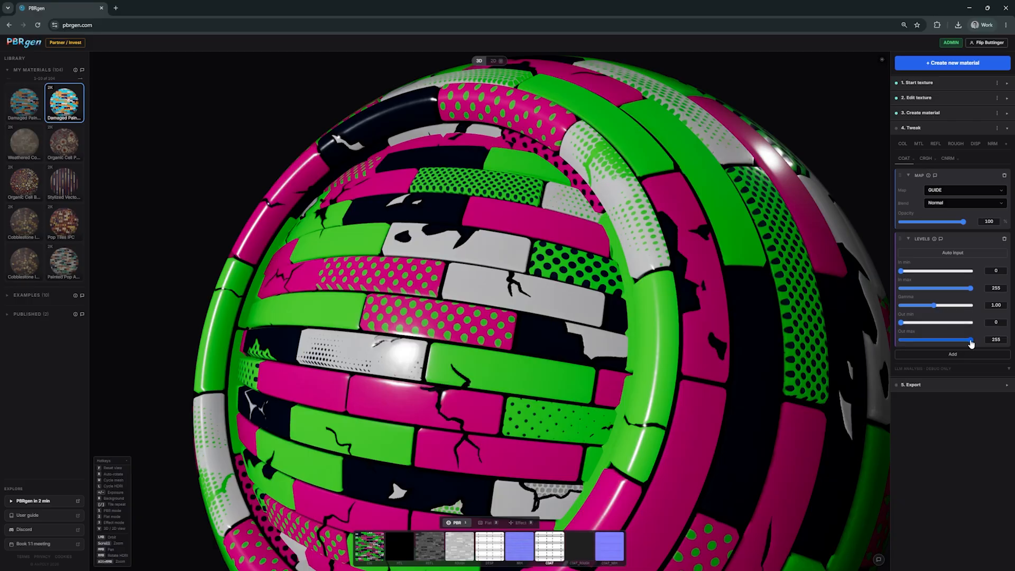
pyautogui.moveTo(972, 344); pyautogui.dragTo(922, 343)
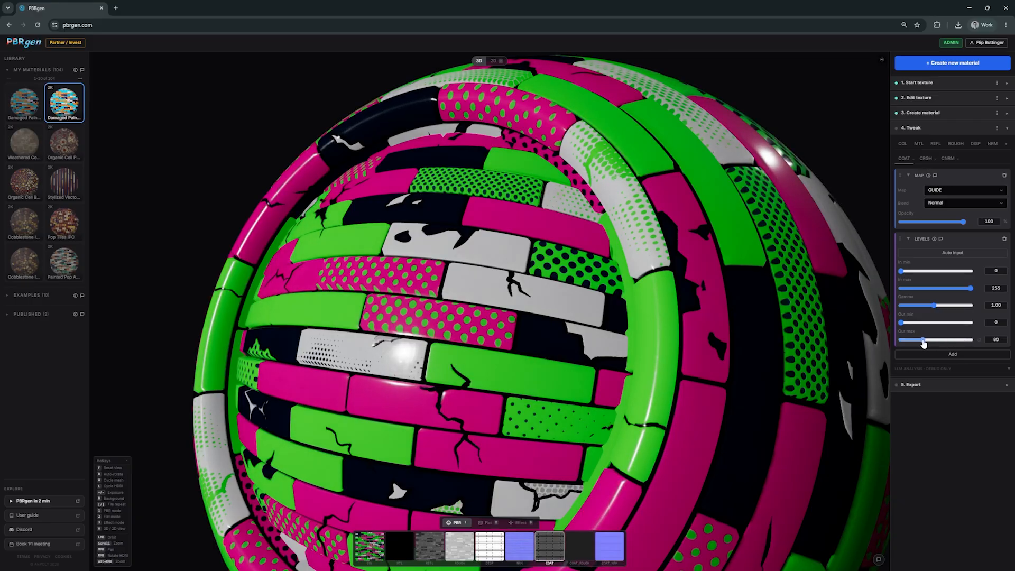
# Cycle the preview's HDRI lighting through several environments up to the train station, examining the coat reflections from different angles
pyautogui.scroll(-3, 639, 306)
pyautogui.moveTo(625, 318); pyautogui.dragTo(188, 407)
pyautogui.press('l')
pyautogui.moveTo(464, 345); pyautogui.dragTo(400, 314)
pyautogui.press('l')
pyautogui.press('l')
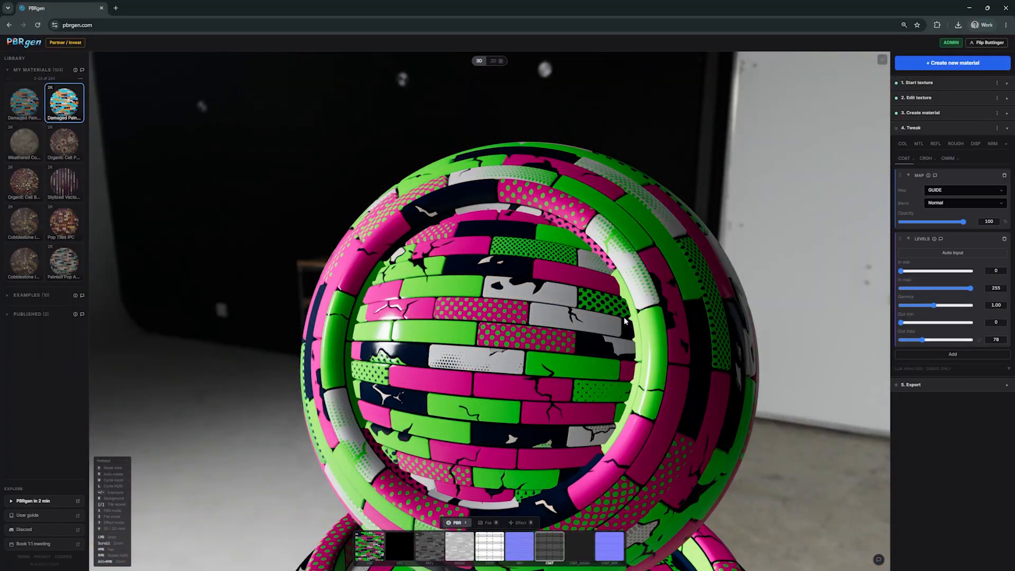
pyautogui.press('l')
pyautogui.press('l')
pyautogui.press('l')
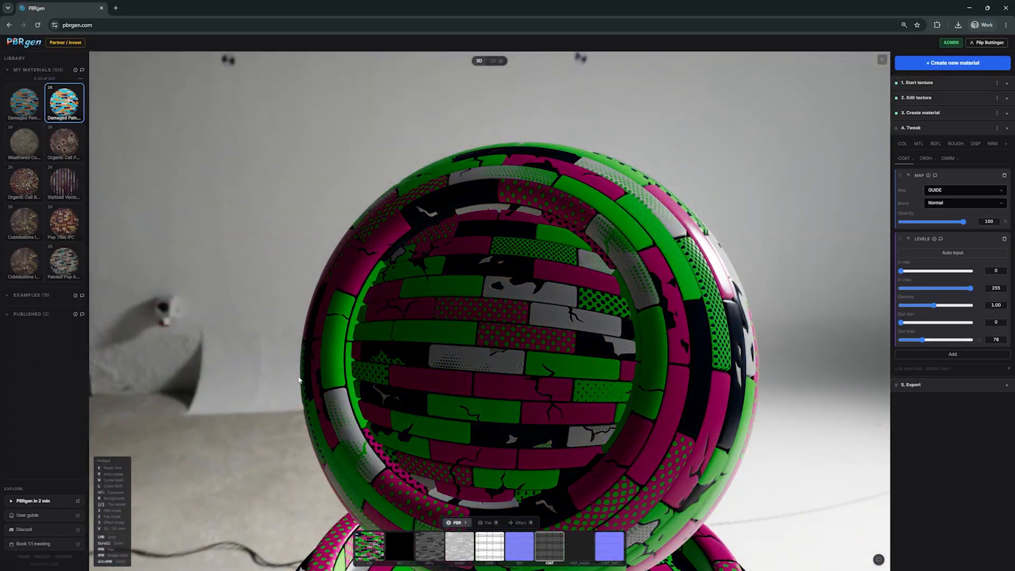
pyautogui.press('l')
pyautogui.moveTo(457, 316); pyautogui.dragTo(512, 310)
pyautogui.press('l')
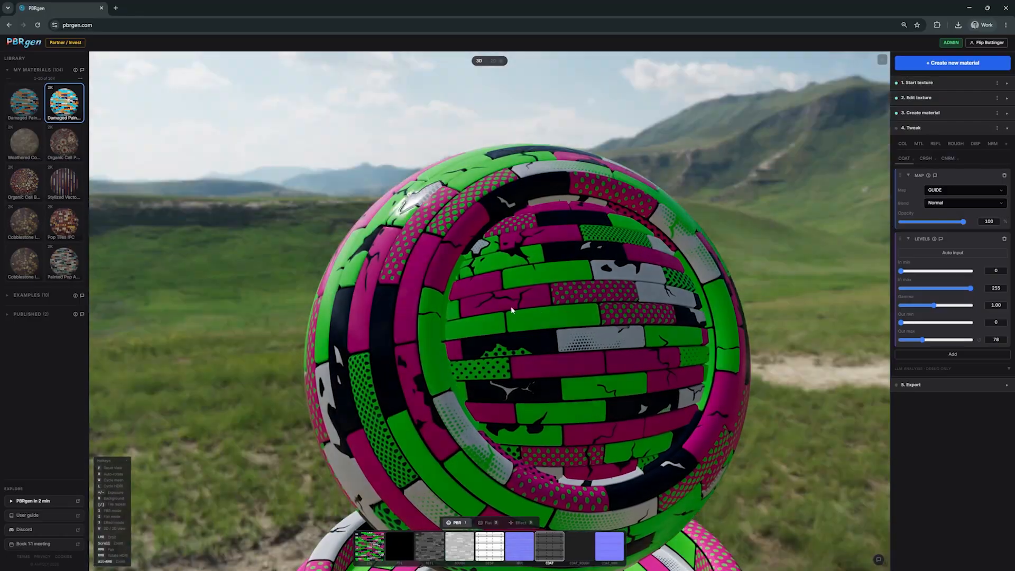
pyautogui.press('l')
pyautogui.press('l')
pyautogui.press('l')
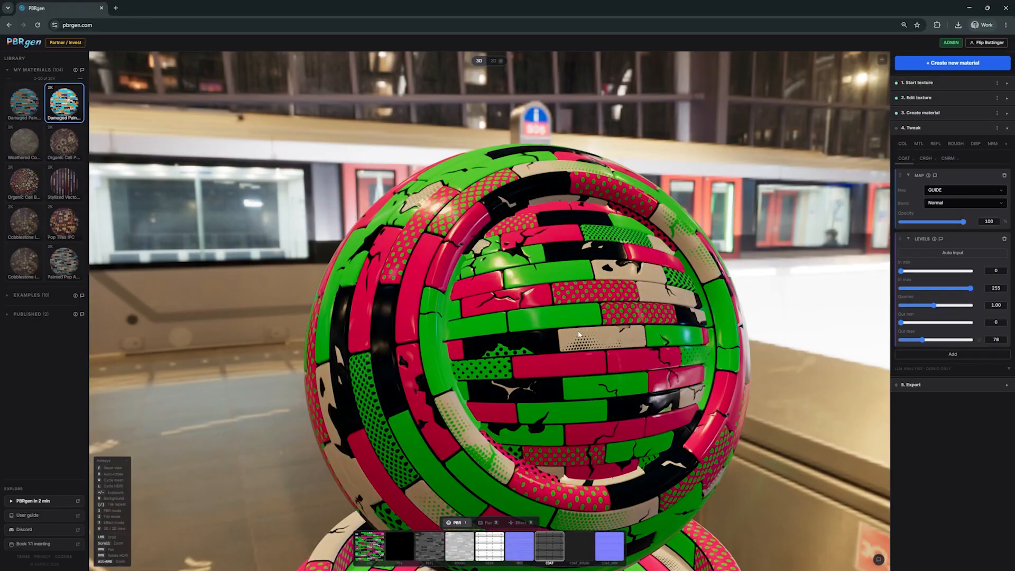
pyautogui.moveTo(579, 334); pyautogui.dragTo(550, 355)
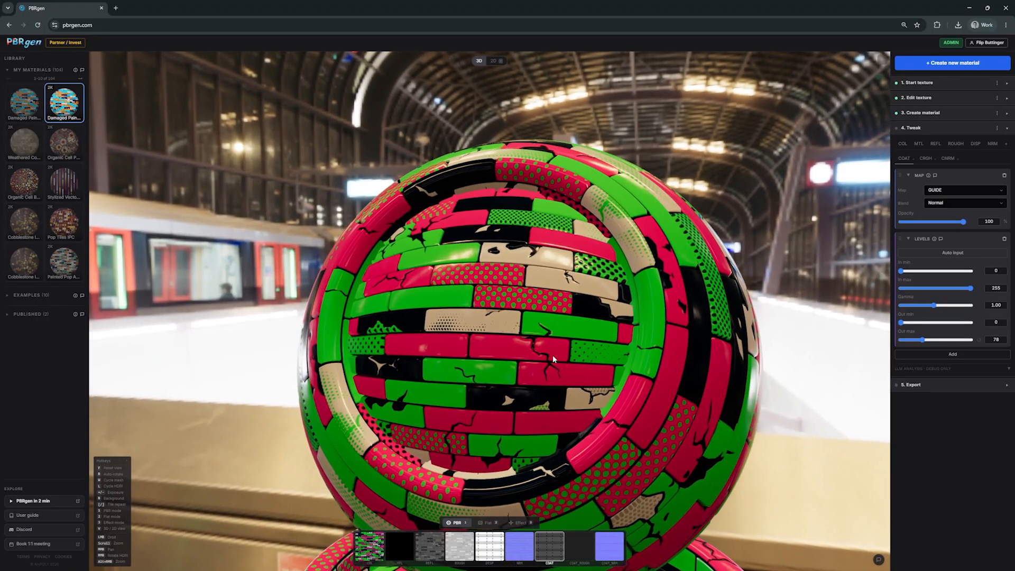
# Raise the preview's tile repeat by two levels, restore it, and examine the bricks from other angles and closer up
pyautogui.press(']')
pyautogui.press(']')
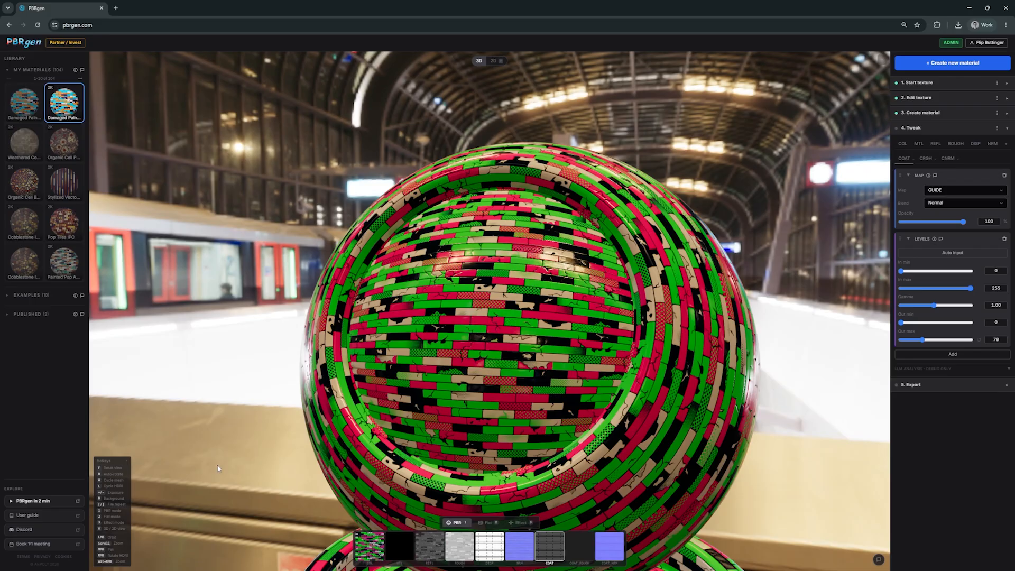
pyautogui.moveTo(520, 317); pyautogui.dragTo(613, 344)
pyautogui.press('[')
pyautogui.press('[')
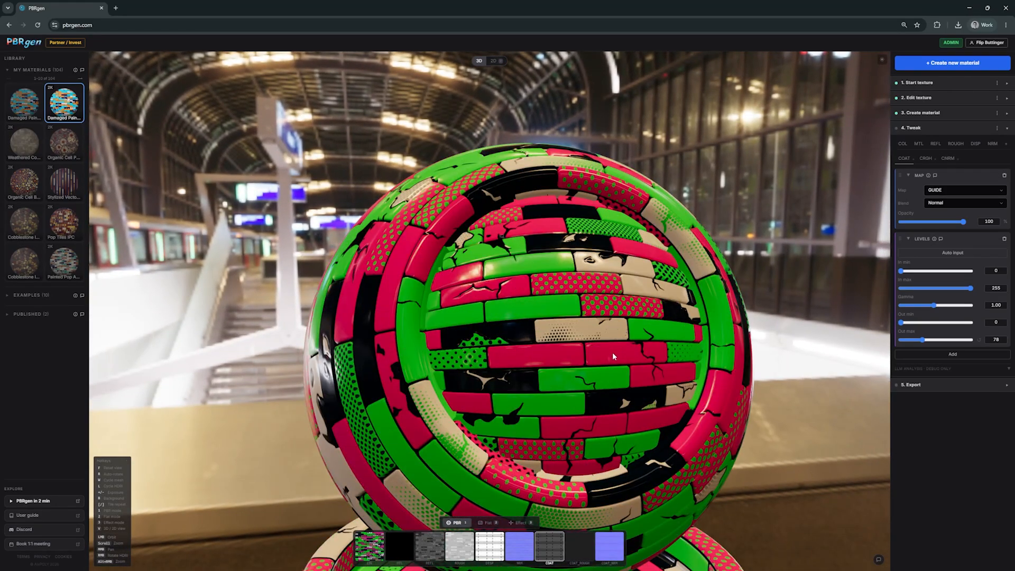
pyautogui.moveTo(633, 329); pyautogui.dragTo(574, 338)
pyautogui.scroll(3, 574, 337)
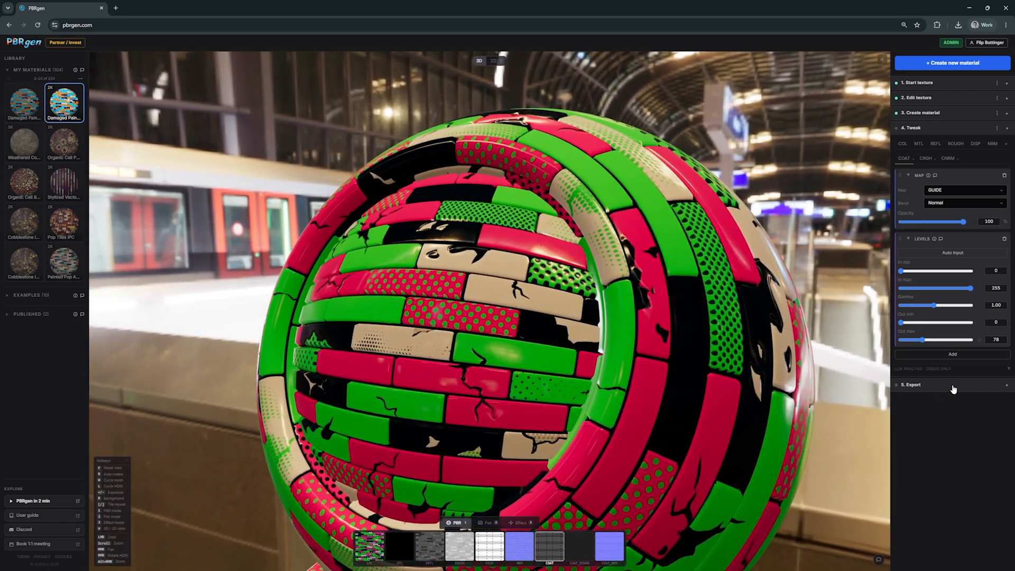
# Rename the material to Pop Art Painted Brick and exclude the MTL map from the export
pyautogui.click(956, 390)
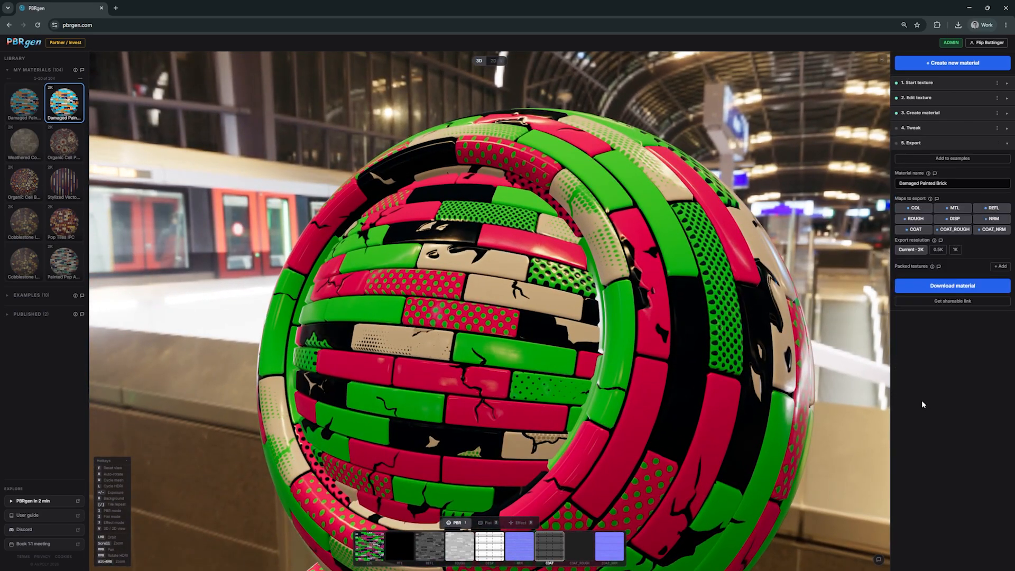
pyautogui.doubleClick(917, 183)
pyautogui.write('Pop Art')
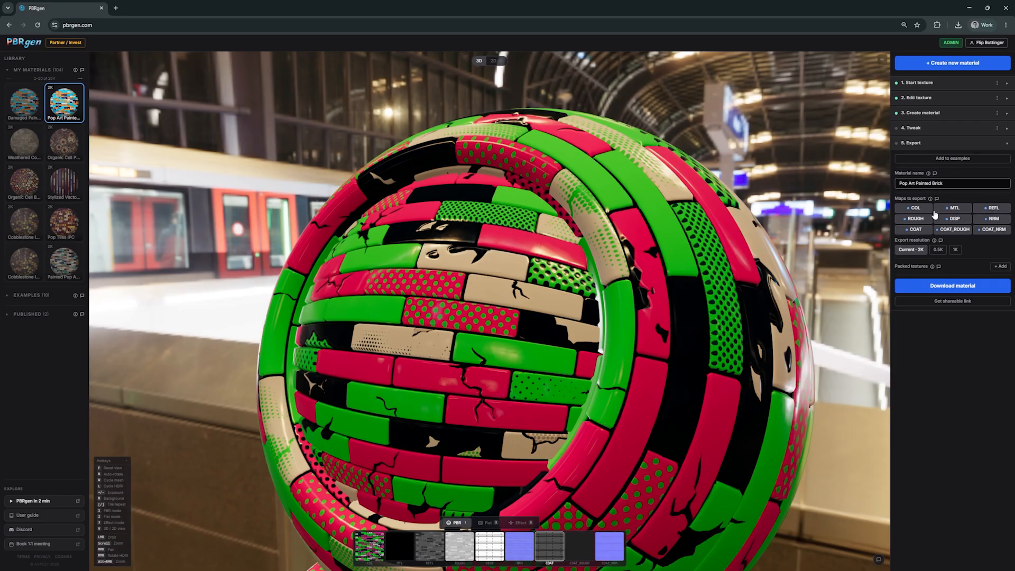
pyautogui.click(953, 209)
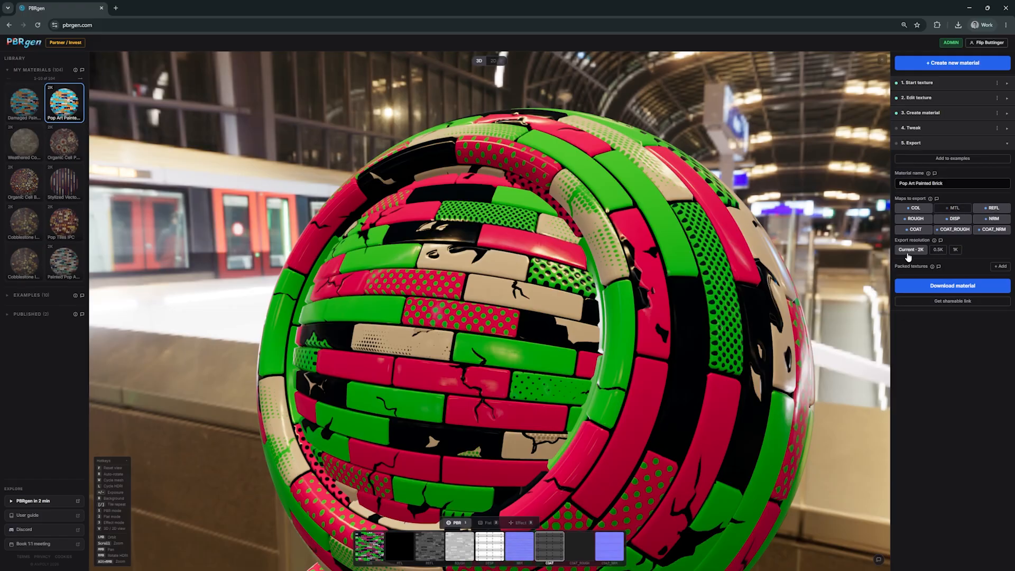
# Add a packed texture, check which maps its R channel can use, and remove the packed texture again
pyautogui.click(1000, 268)
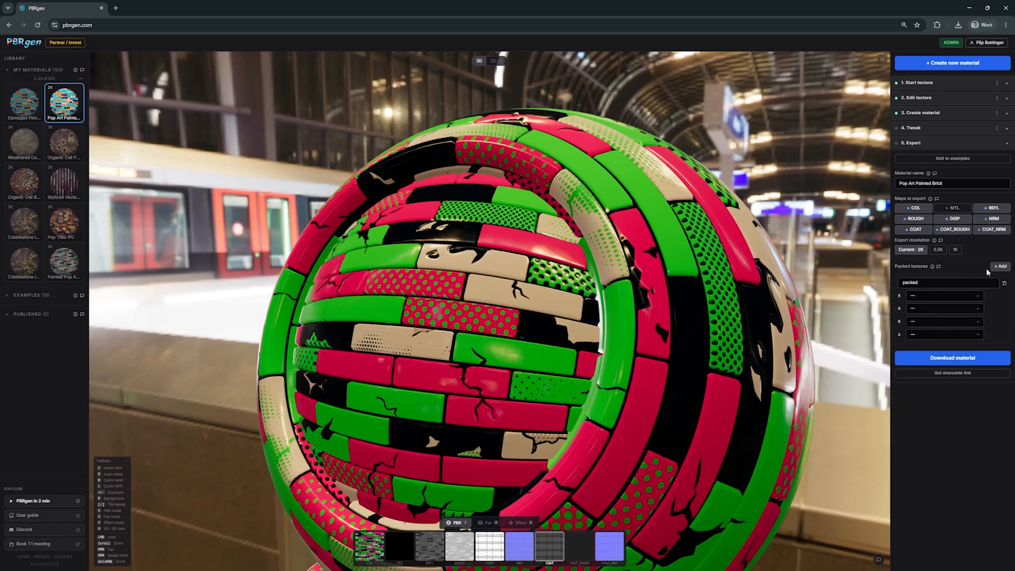
pyautogui.click(938, 297)
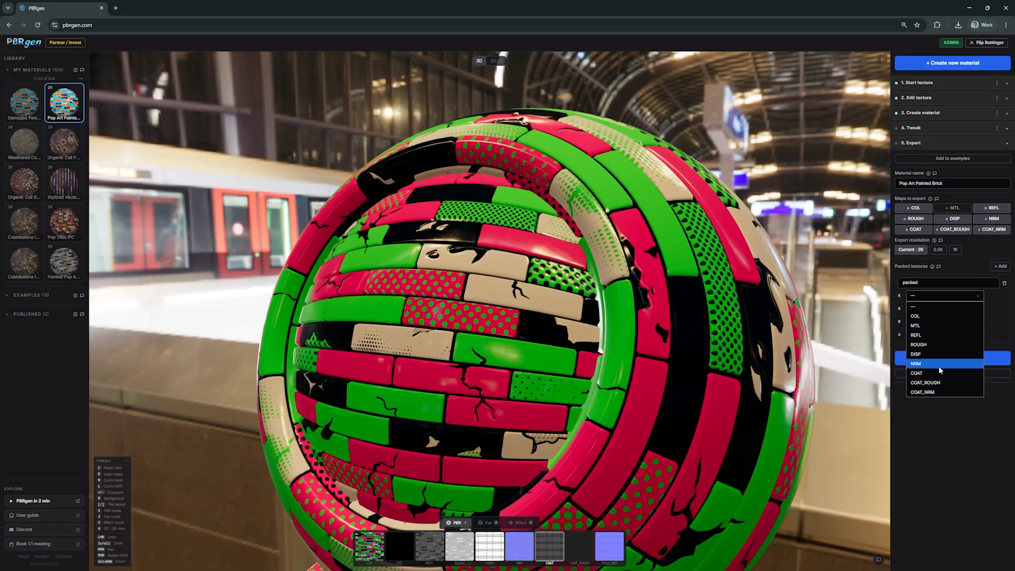
pyautogui.click(938, 434)
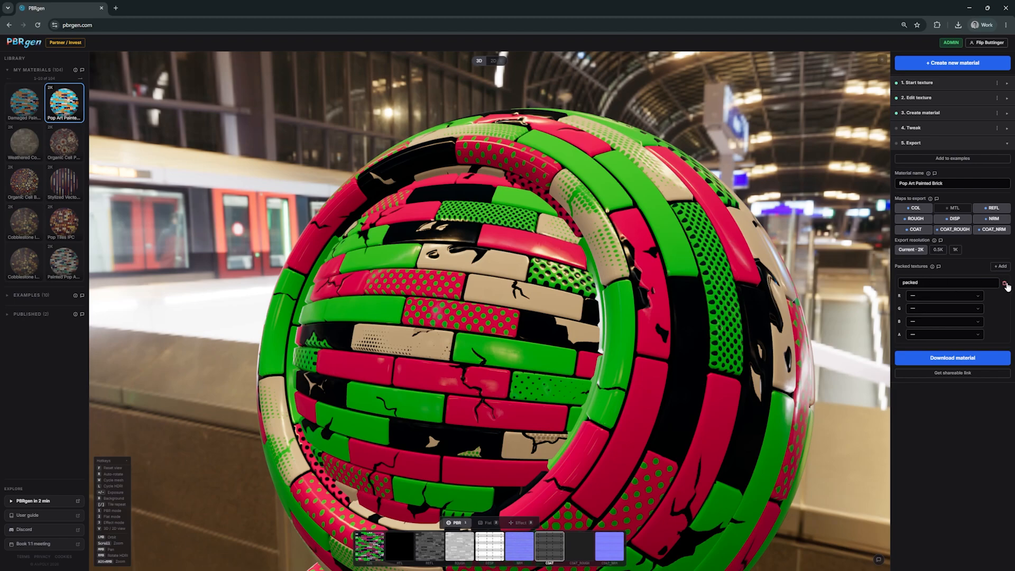
pyautogui.click(1004, 285)
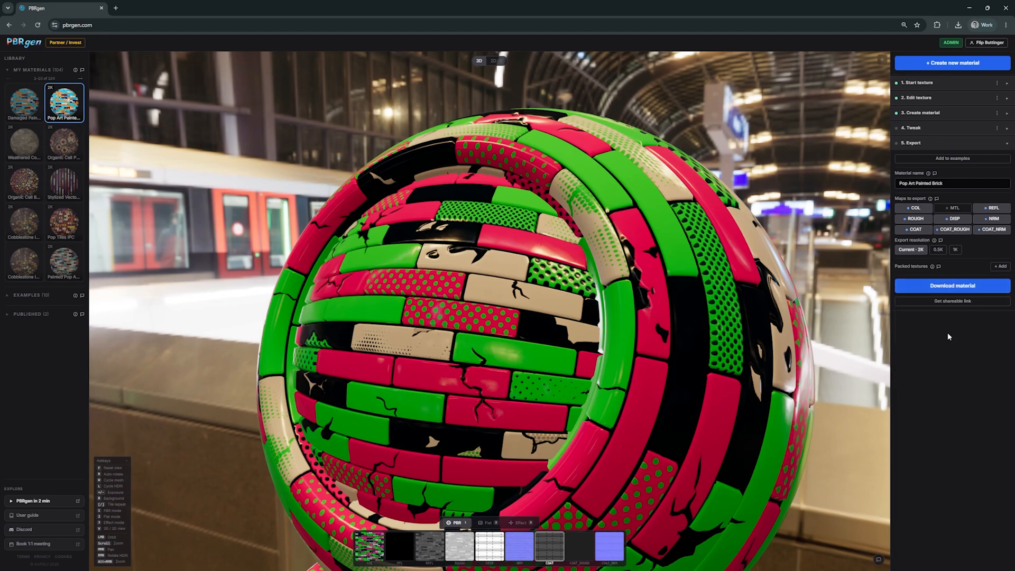
# Download the material and inspect the COL and DISP images inside the pbrgen_Pop_Art_Painted_Brick.zip archive
pyautogui.click(958, 285)
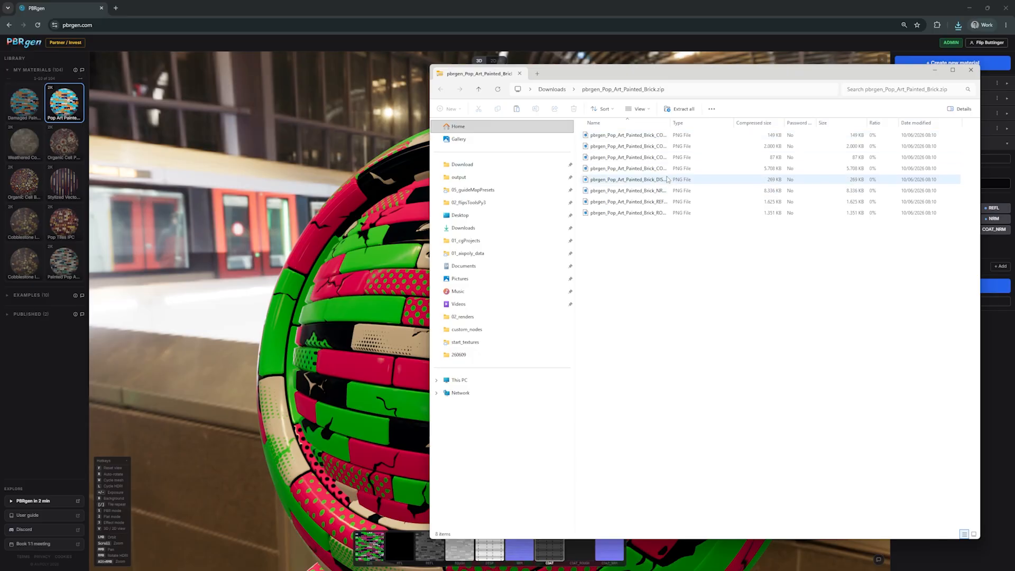
pyautogui.moveTo(670, 123); pyautogui.dragTo(728, 122)
pyautogui.click(687, 168)
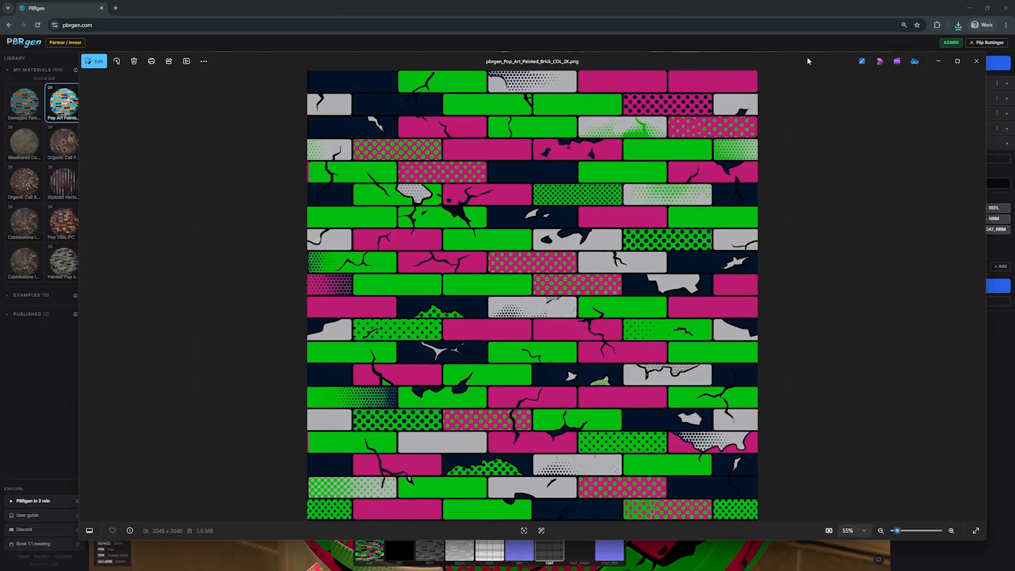
pyautogui.doubleClick(807, 56)
pyautogui.click(872, 75)
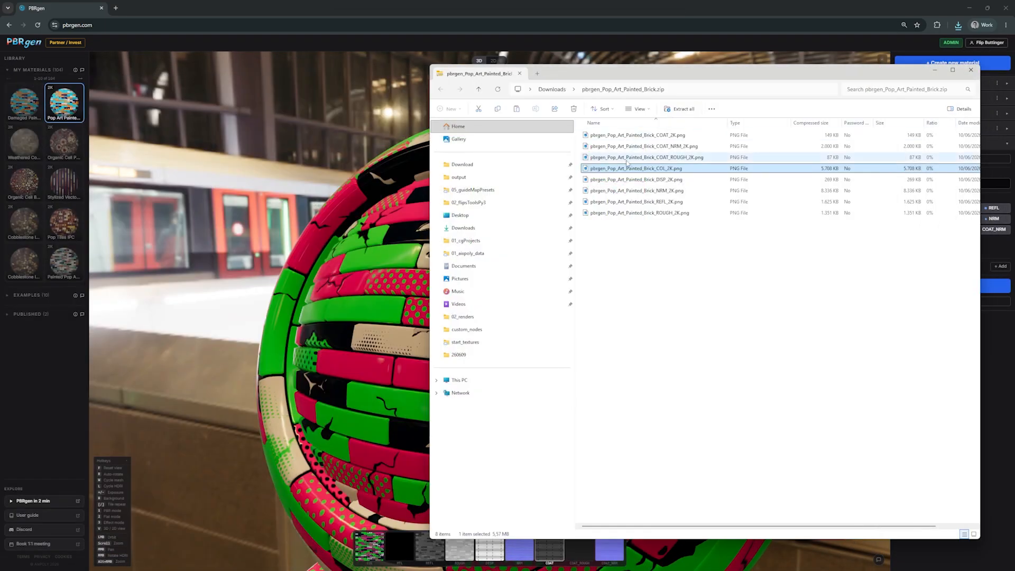
pyautogui.click(640, 179)
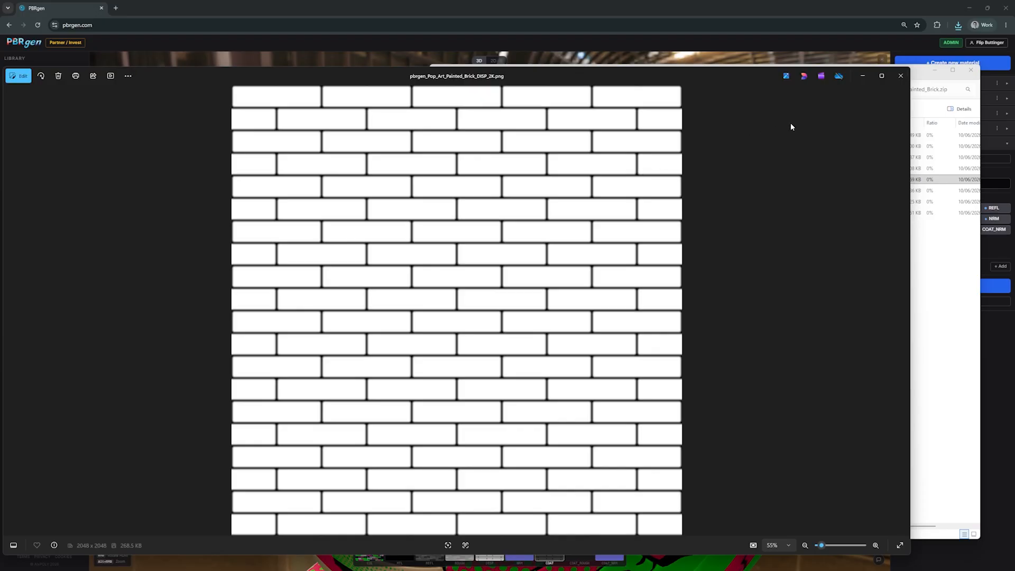
pyautogui.click(899, 76)
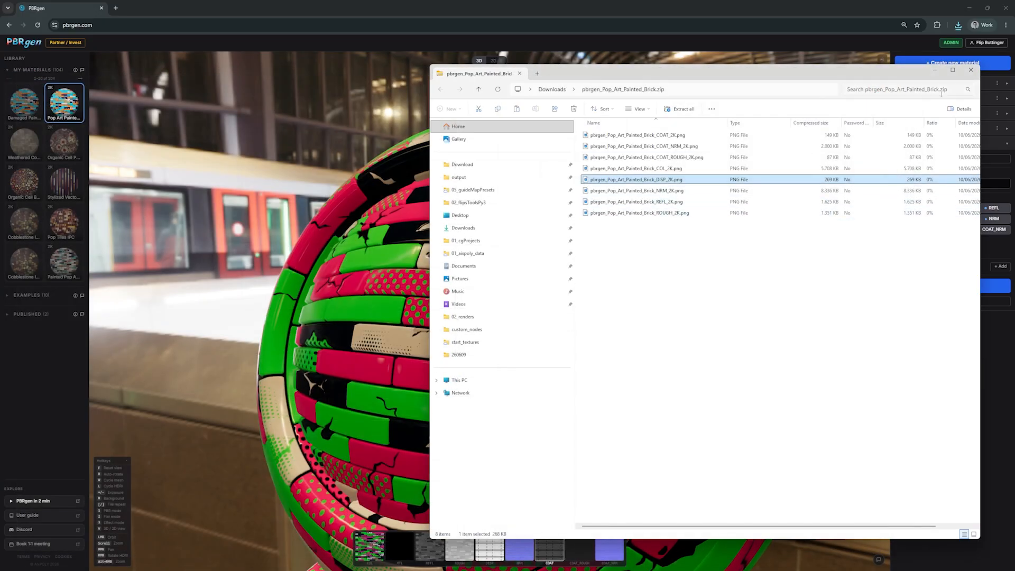
pyautogui.click(971, 70)
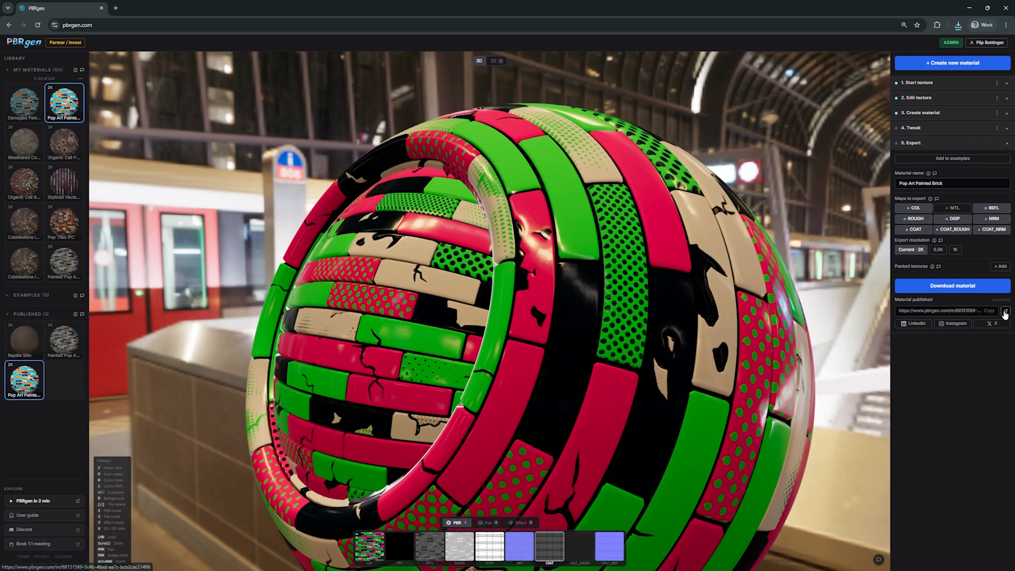
# Open the material's published page, examine it from several angles under different HDRI environments, and close the page
pyautogui.click(1005, 312)
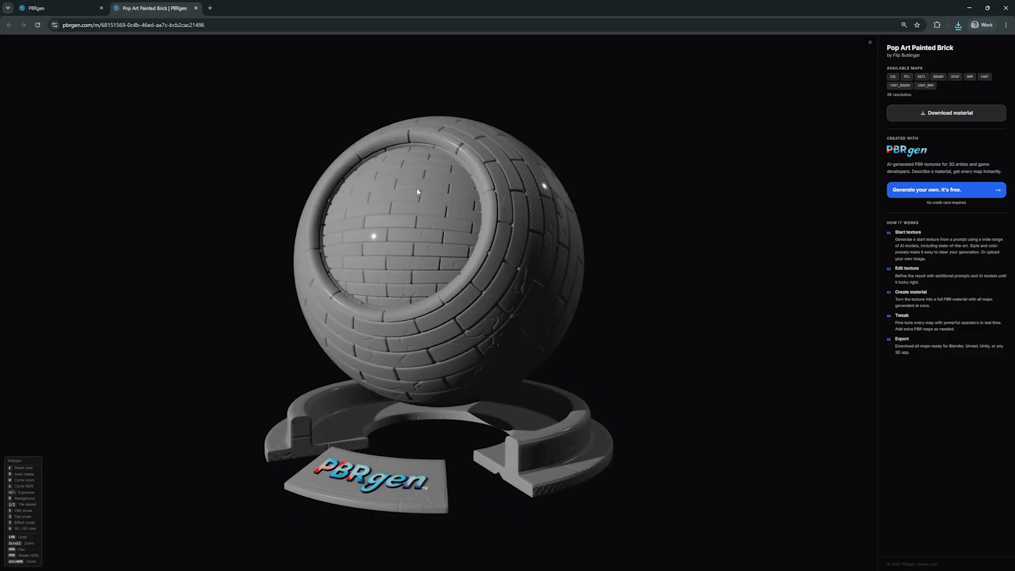
pyautogui.moveTo(386, 199)
pyautogui.mouseDown()
pyautogui.moveTo(438, 212)
pyautogui.moveTo(370, 204)
pyautogui.mouseUp()
pyautogui.press('l')
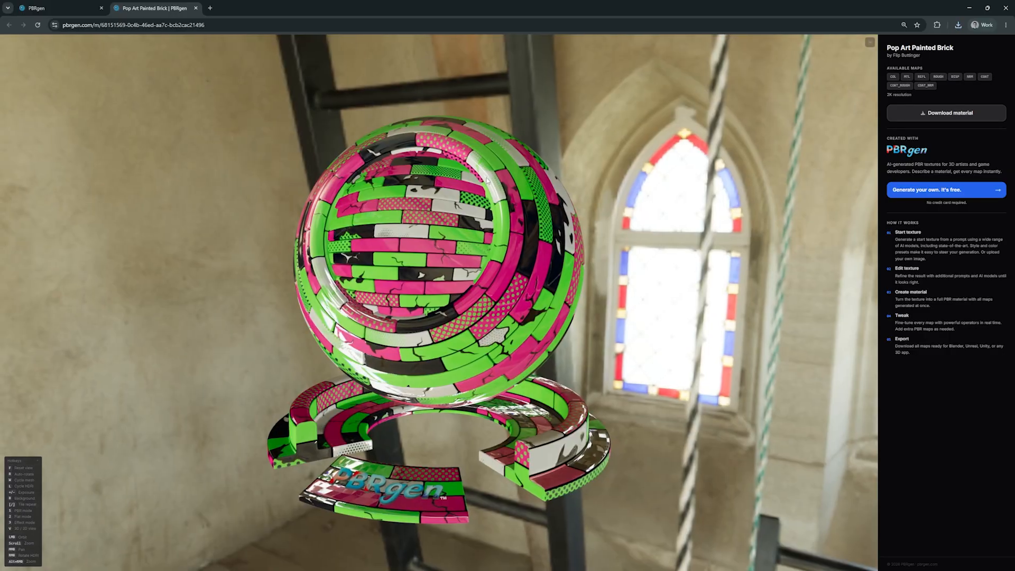
pyautogui.moveTo(477, 186); pyautogui.dragTo(245, 183)
pyautogui.press('l')
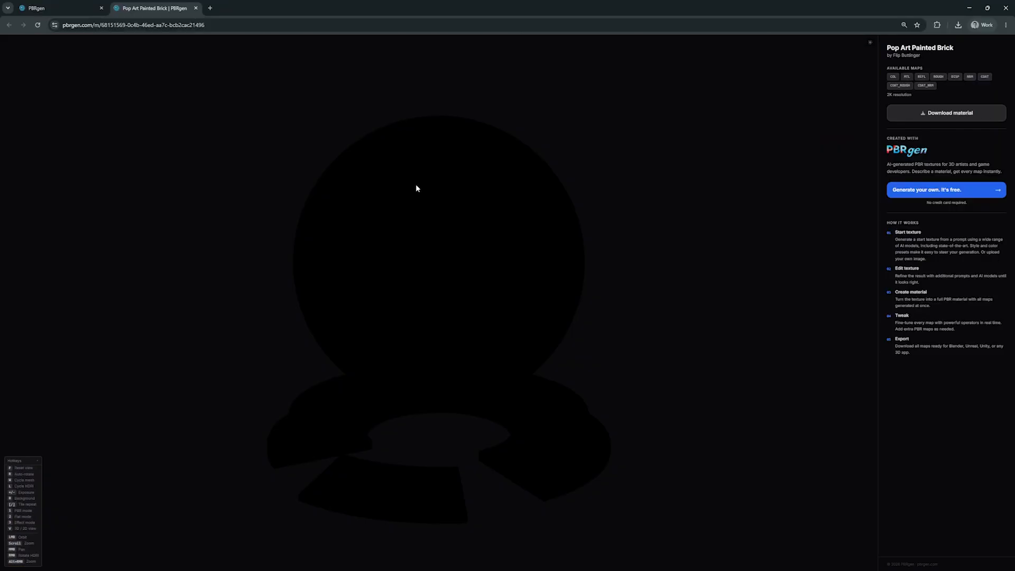
pyautogui.moveTo(478, 182); pyautogui.dragTo(449, 181)
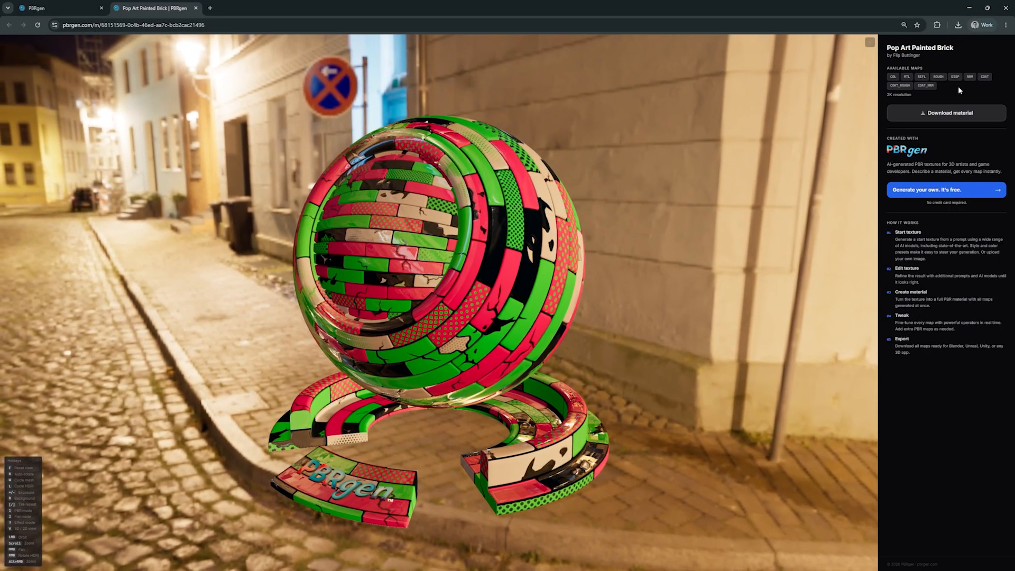
pyautogui.moveTo(596, 176); pyautogui.dragTo(578, 184)
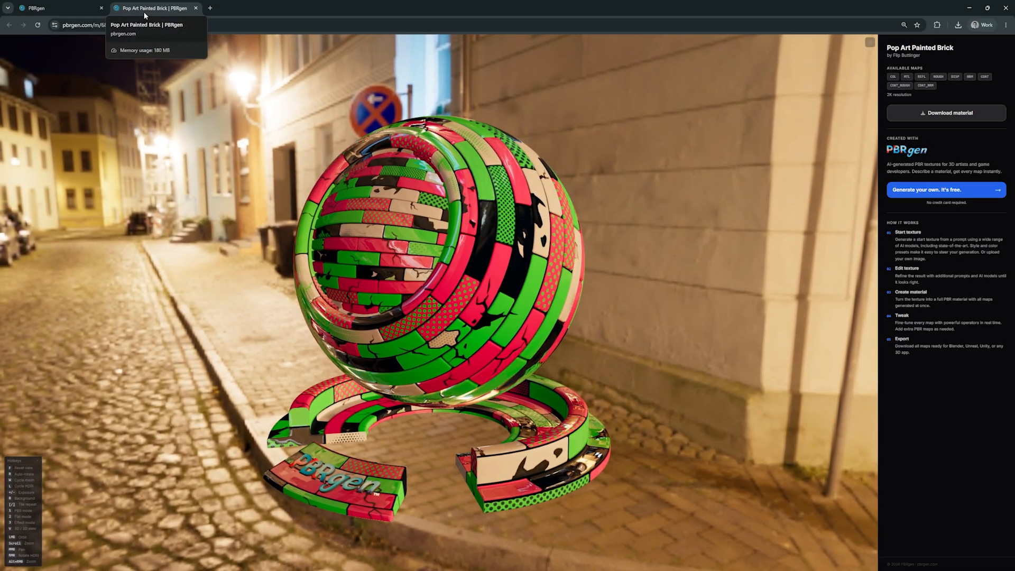
pyautogui.middleClick(153, 11)
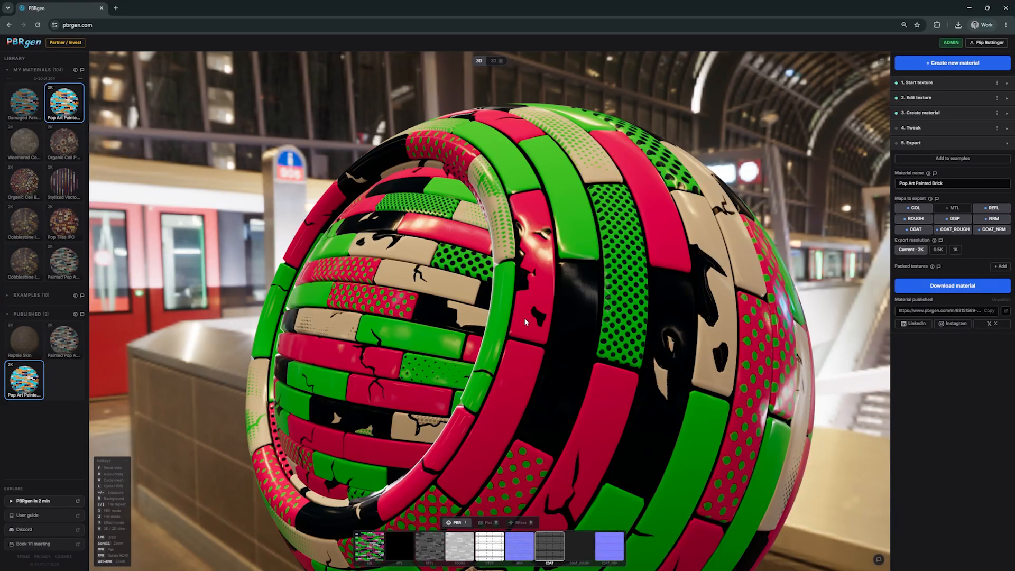
pyautogui.moveTo(524, 318); pyautogui.dragTo(353, 315)
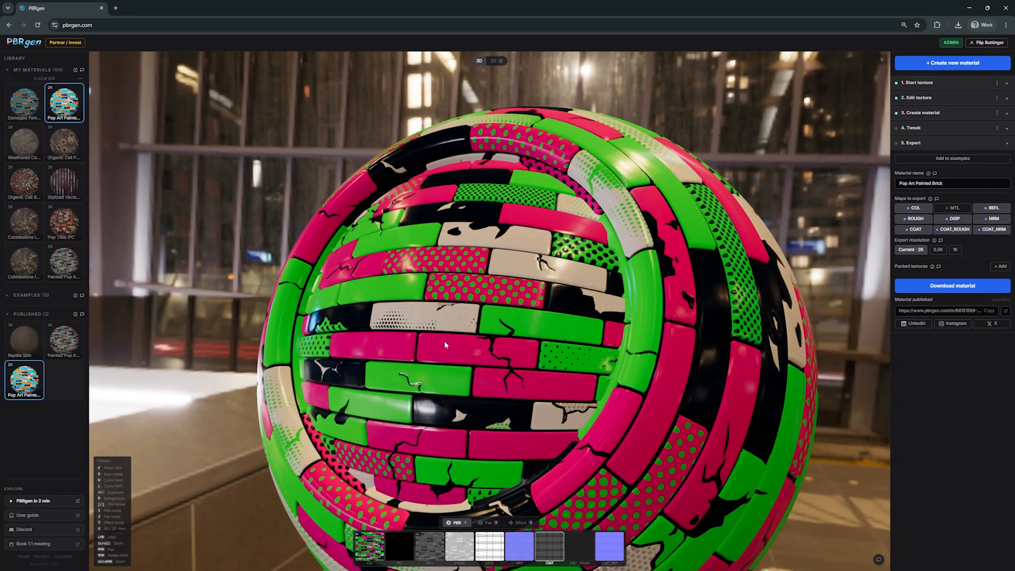
pyautogui.moveTo(445, 342); pyautogui.dragTo(424, 351)
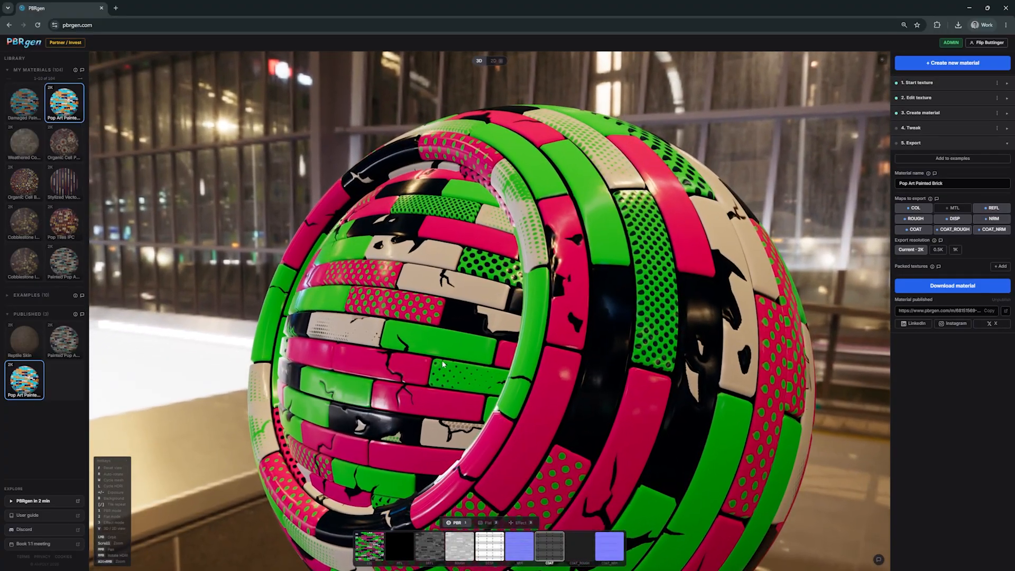
pyautogui.moveTo(443, 363); pyautogui.dragTo(446, 366)
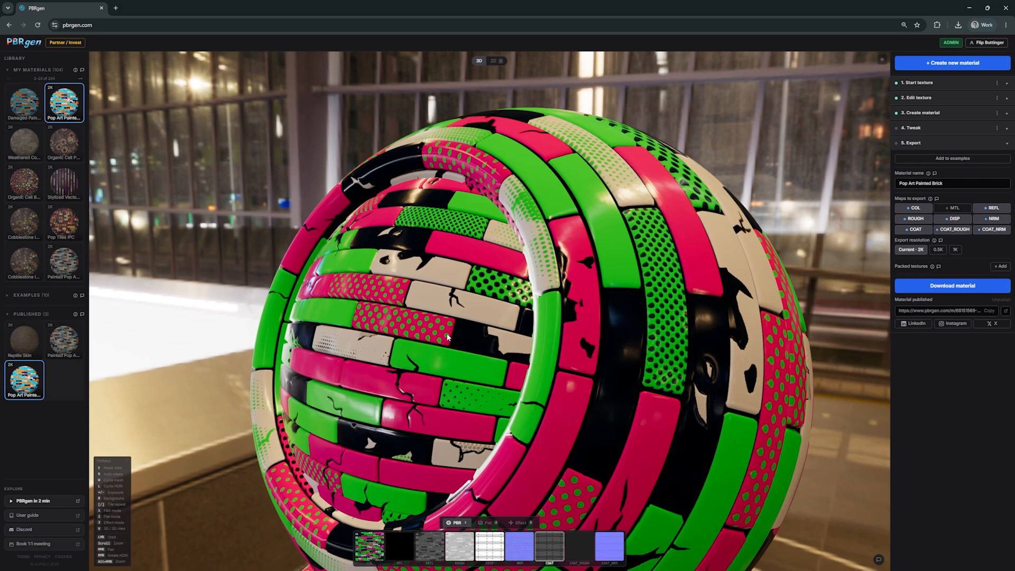
pyautogui.moveTo(458, 319); pyautogui.dragTo(402, 326)
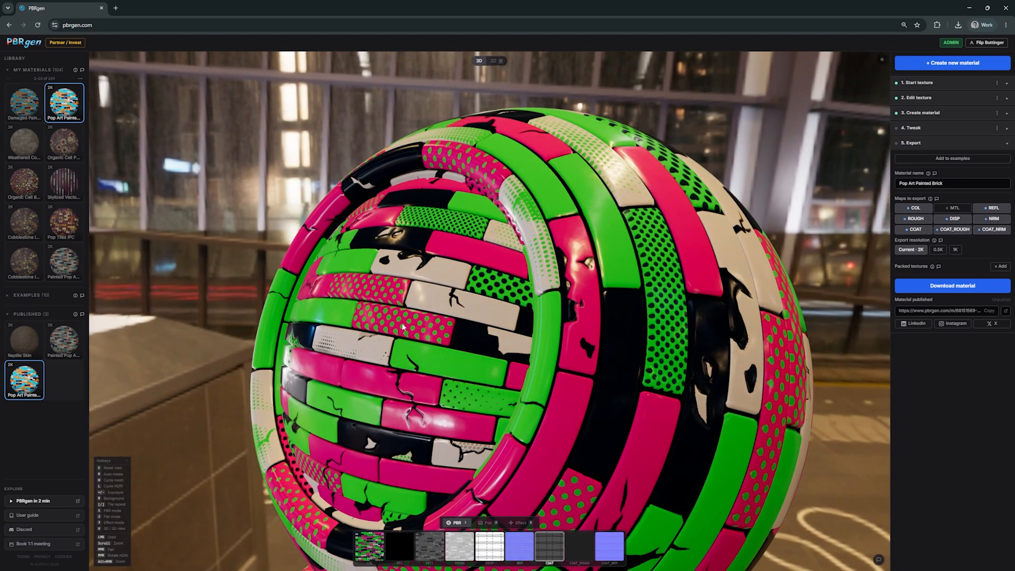